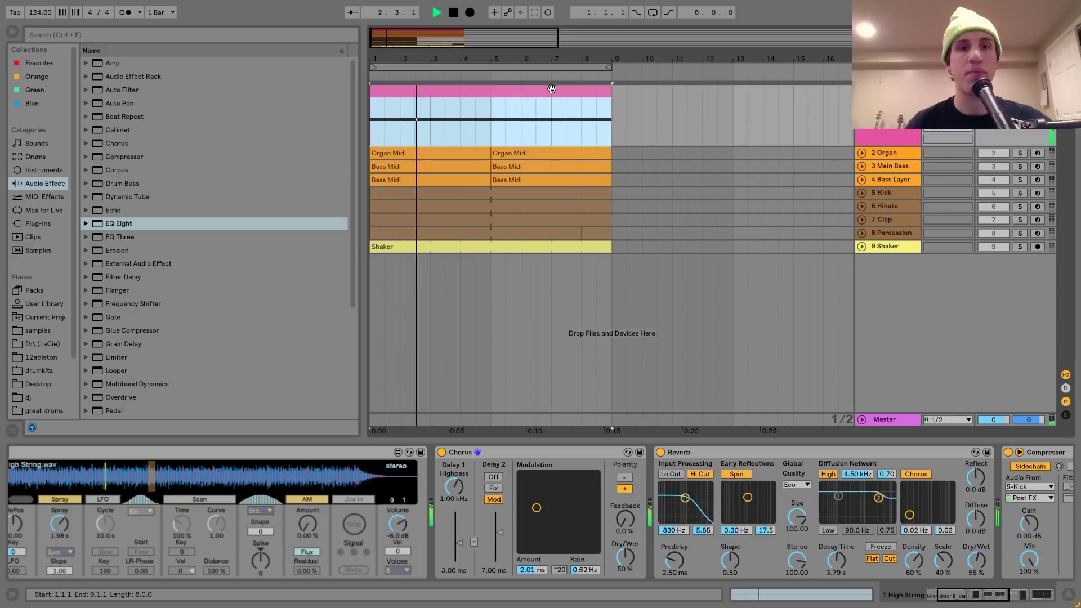
Stop playback and find High String.wav among the Desktop tutorial files, then select the High String track's Granulator II device.
key(space)
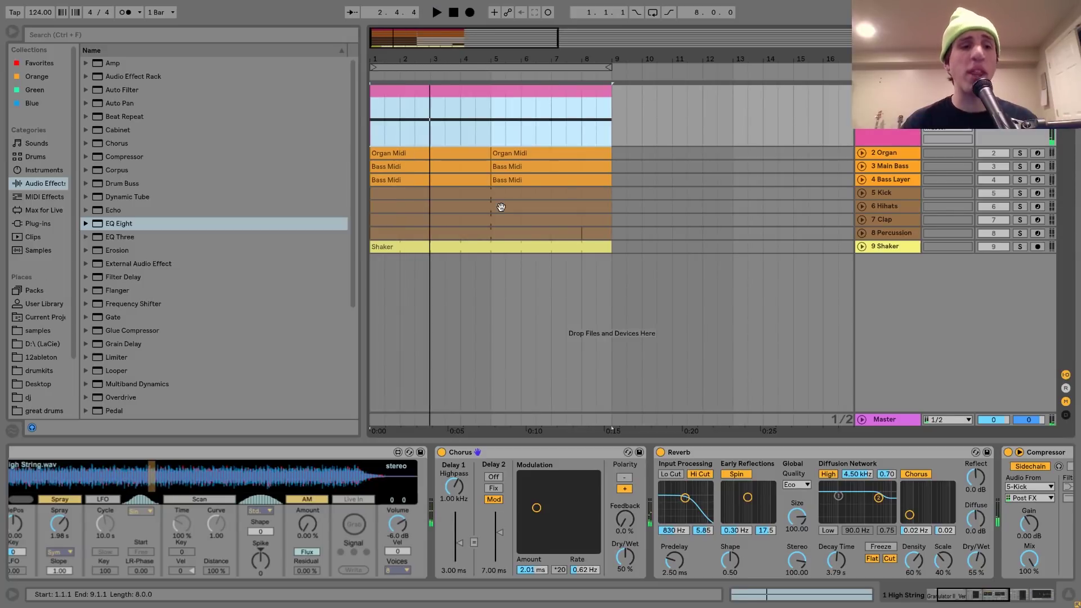
scroll(312, 539, up, 3)
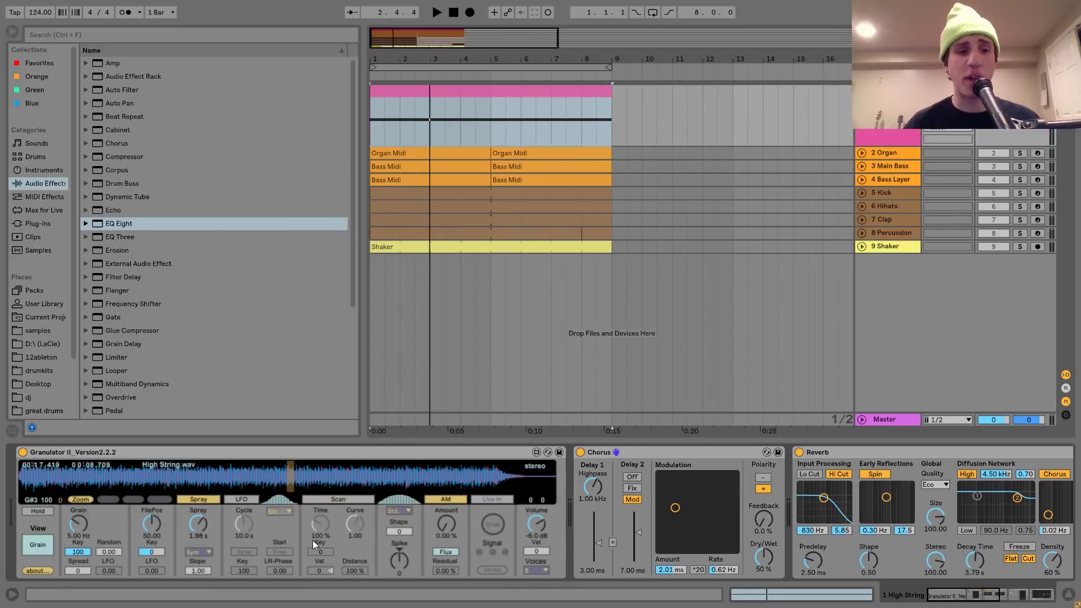
click(29, 383)
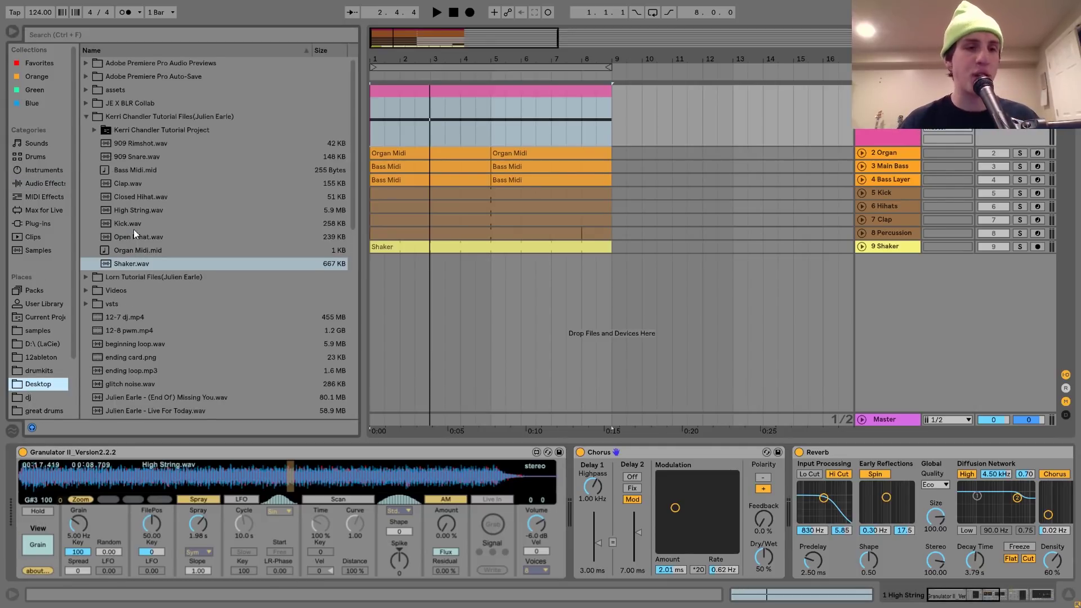
click(133, 209)
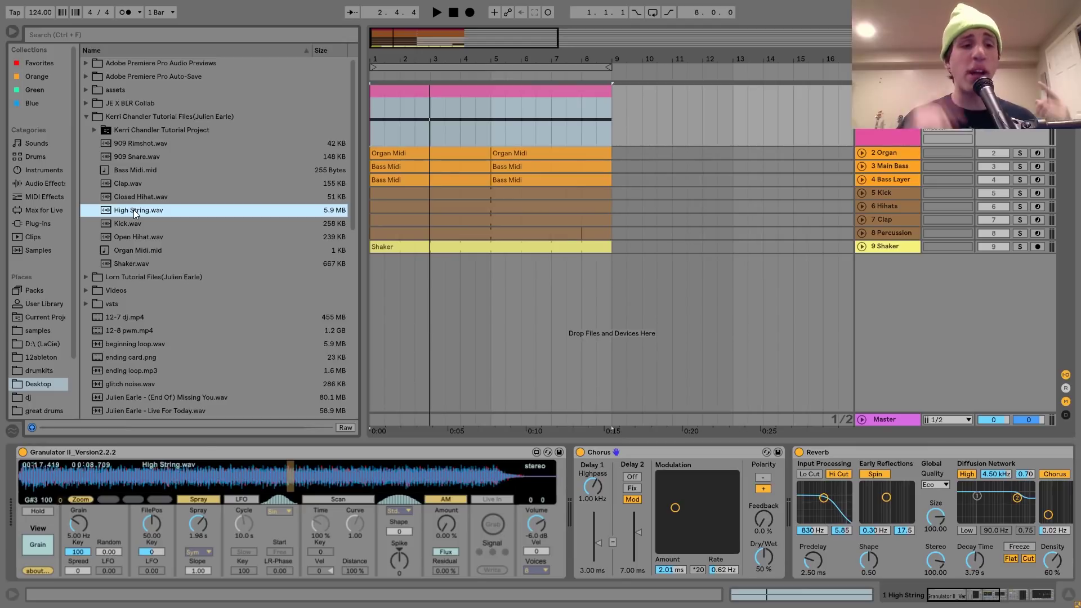
click(182, 453)
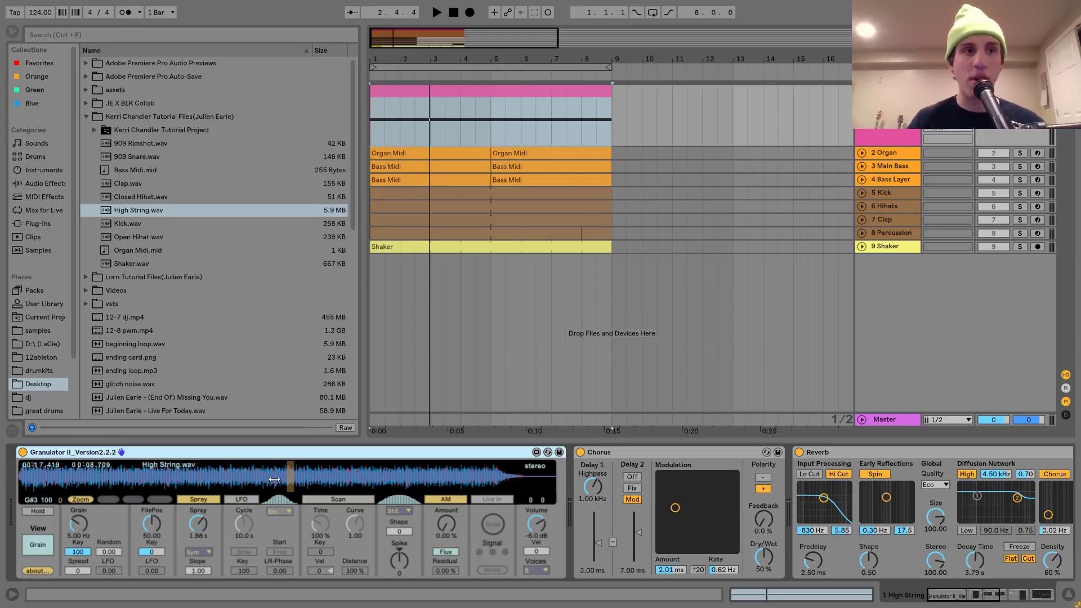
Listen to the arrangement from the start, then select the High String clip and the High String.wav sample.
key(space)
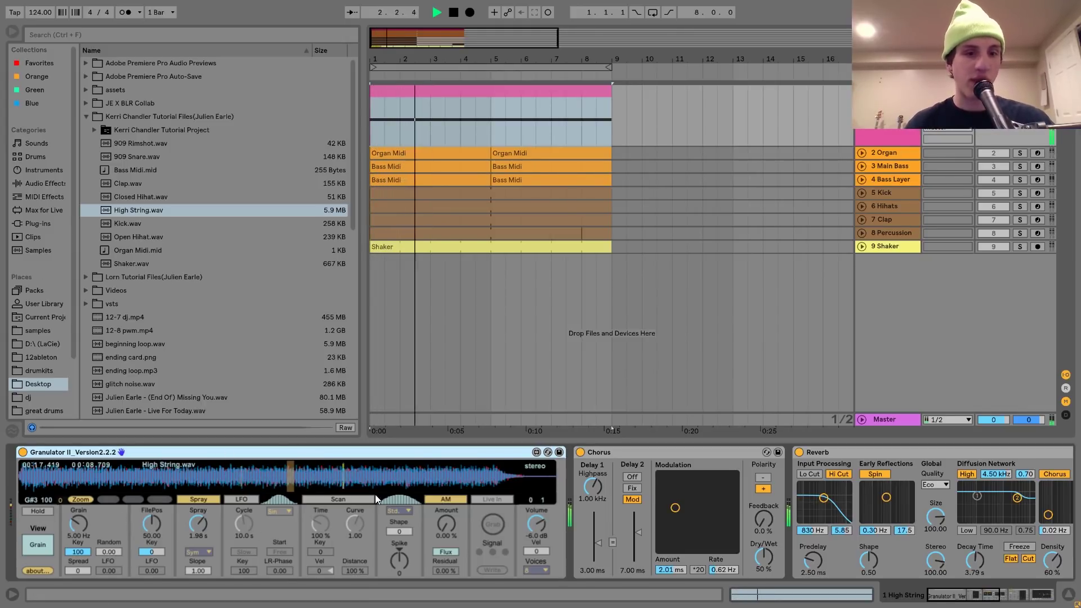
key(space)
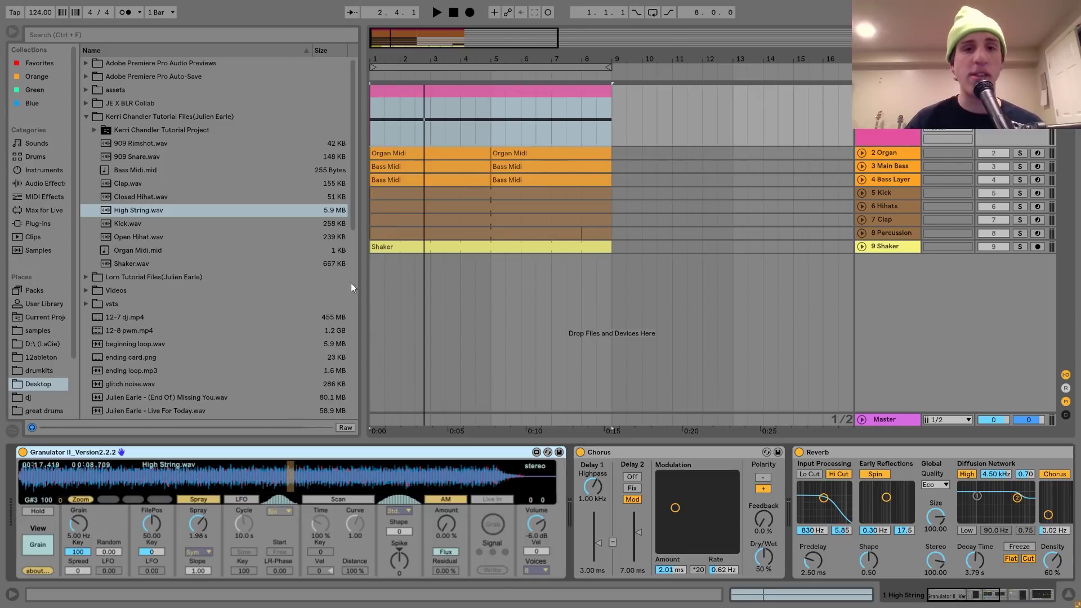
click(464, 93)
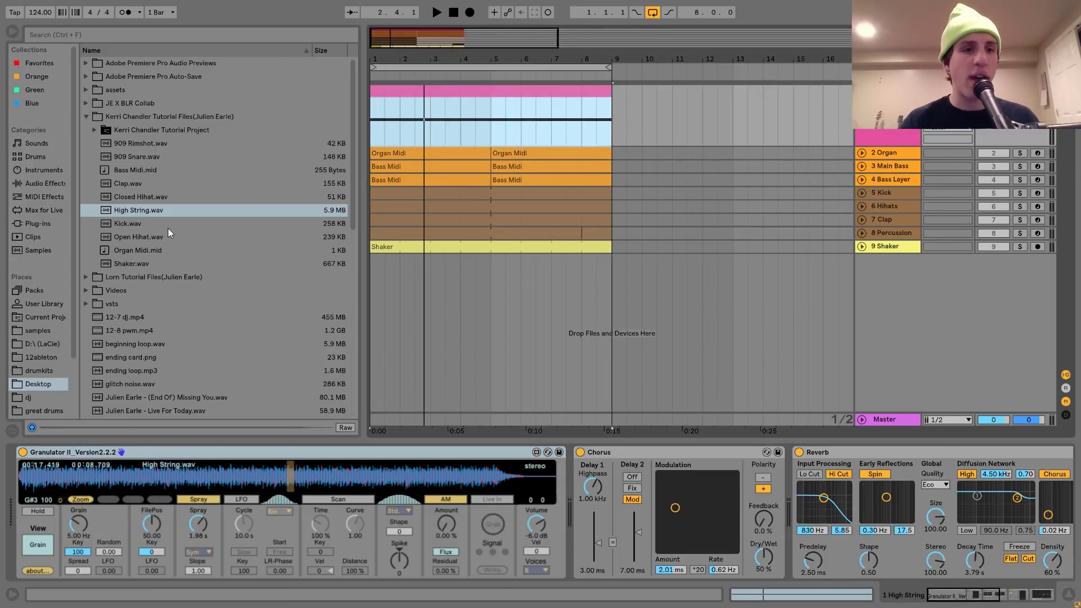
click(140, 210)
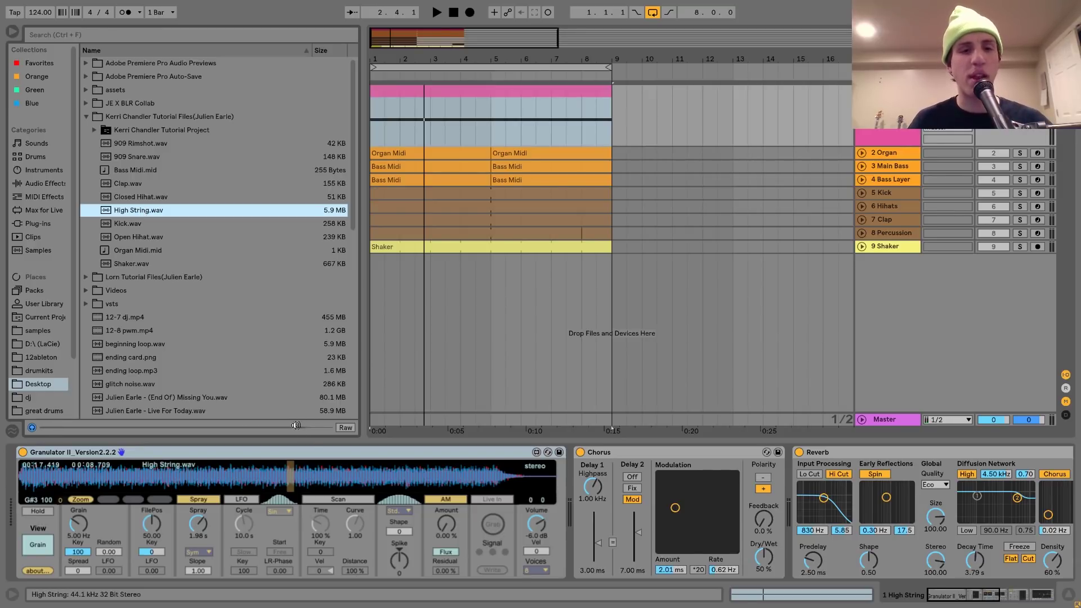
Examine the Granulator II, Chorus and Reverb devices in the High String track's device chain.
click(263, 473)
scroll(262, 473, down, 3)
scroll(275, 469, down, 2)
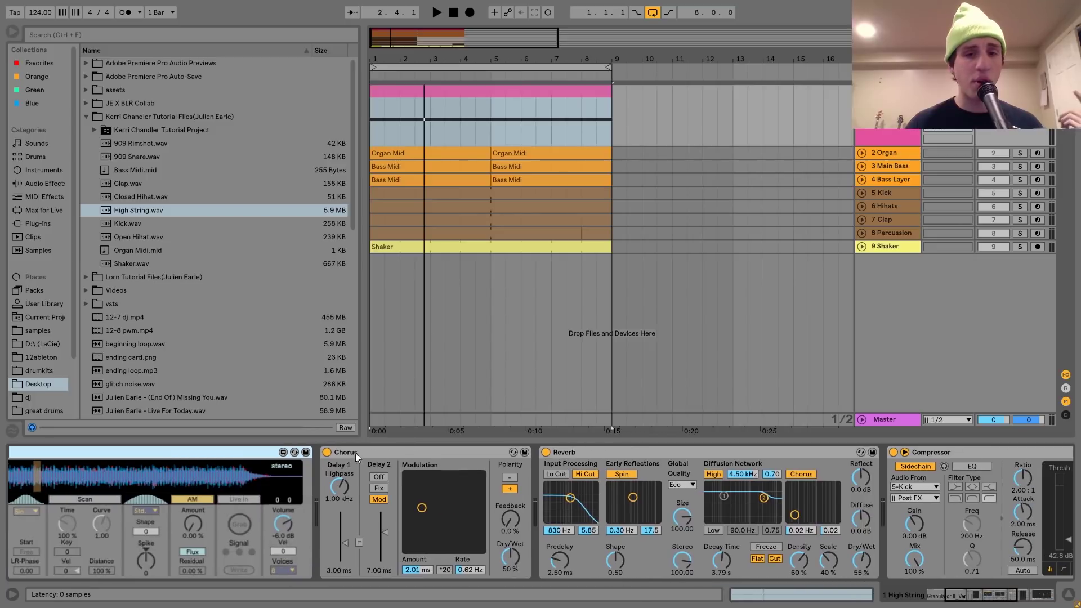
click(375, 452)
scroll(375, 451, down, 2)
scroll(374, 451, down, 2)
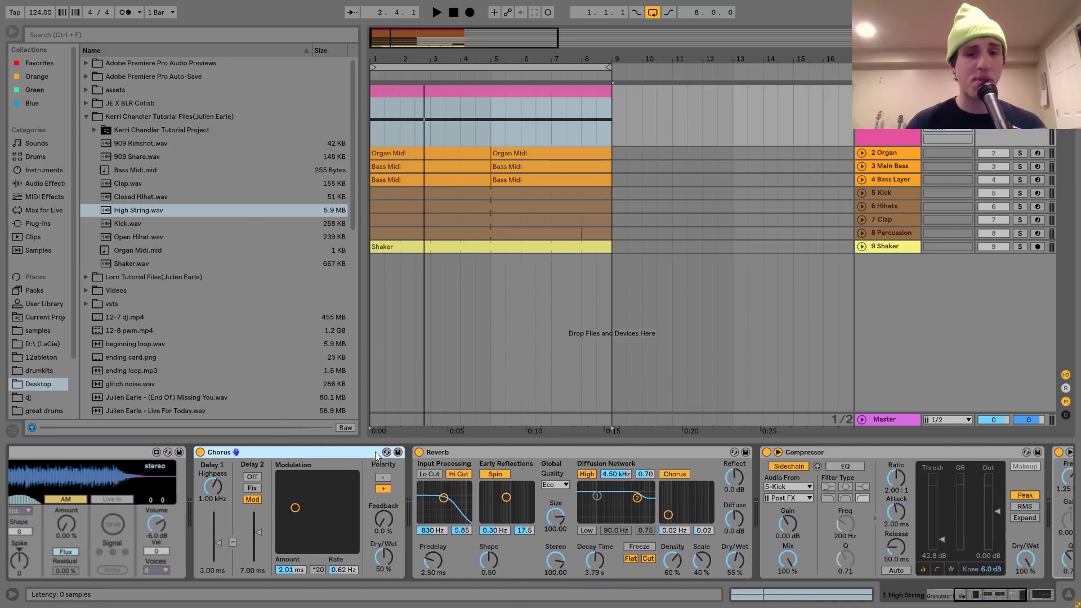
click(457, 454)
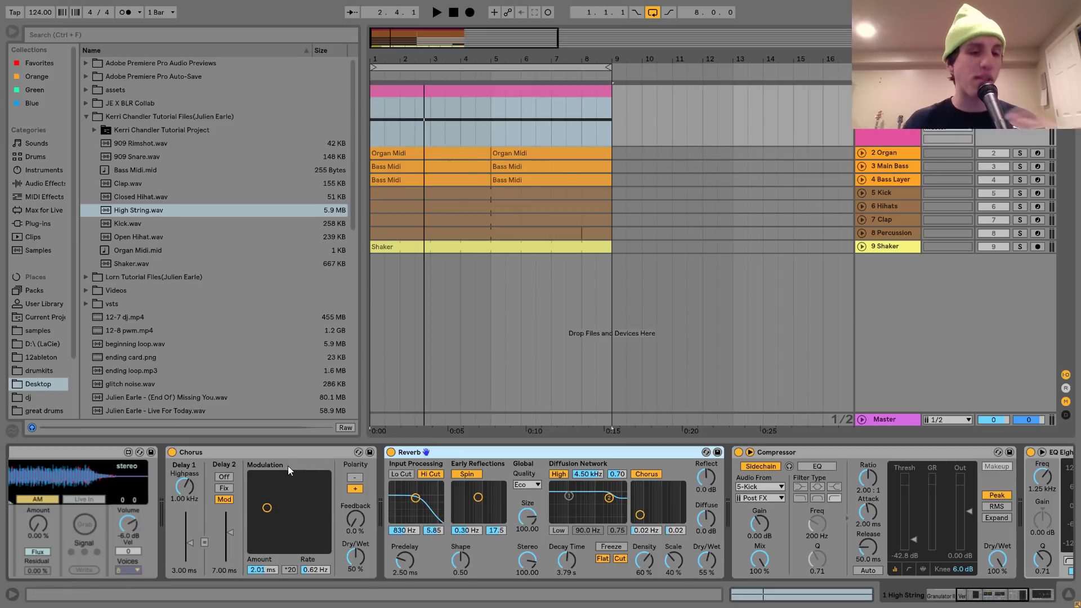
click(280, 452)
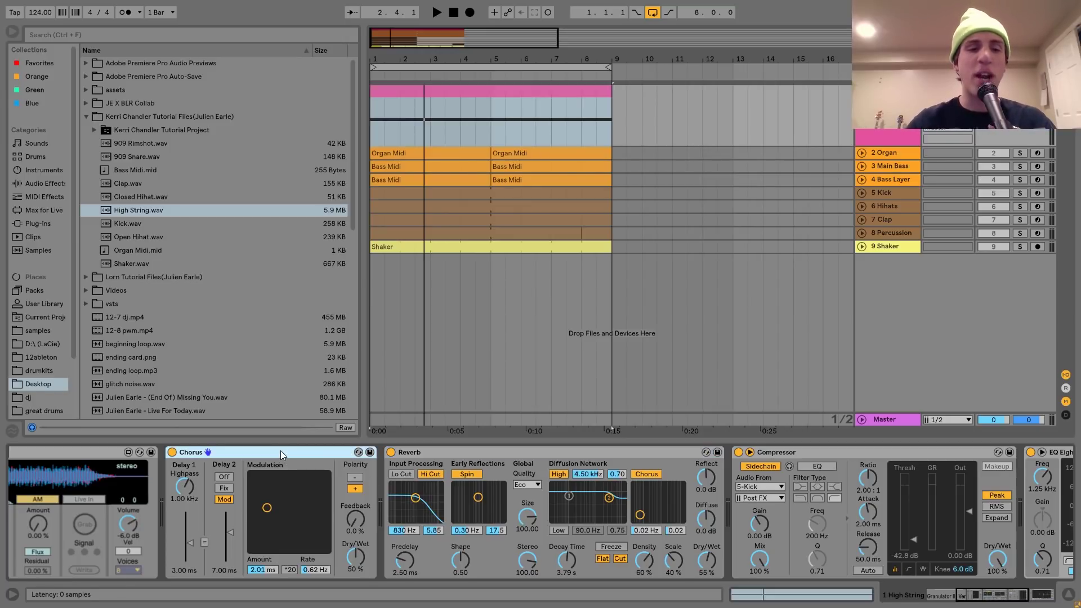
click(440, 452)
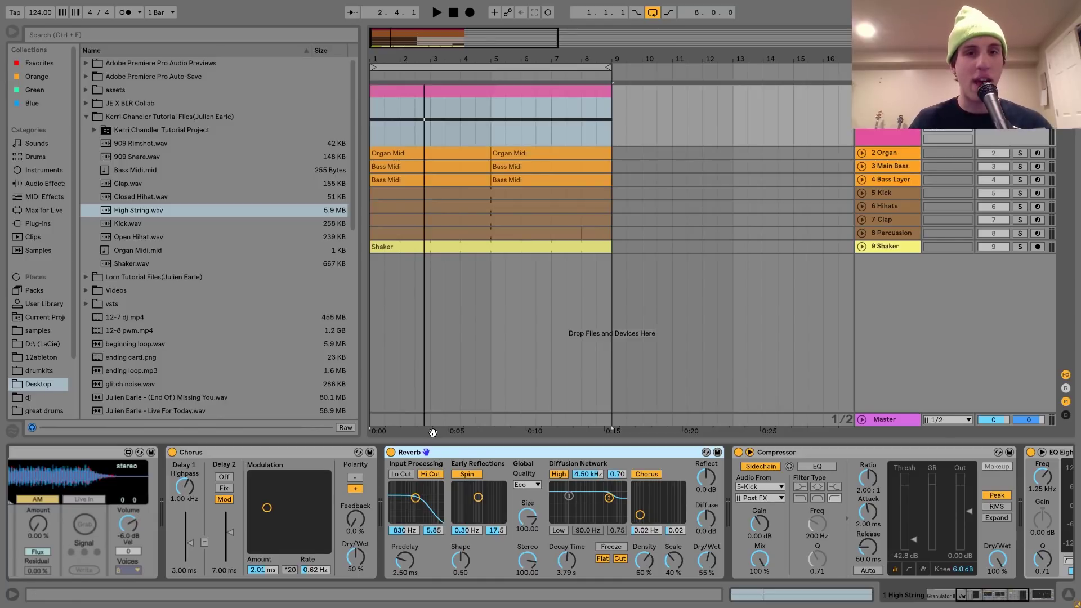
Play the arrangement with the High String track's Reverb and Chorus bypassed, then stop and re-enable both effects.
key(space)
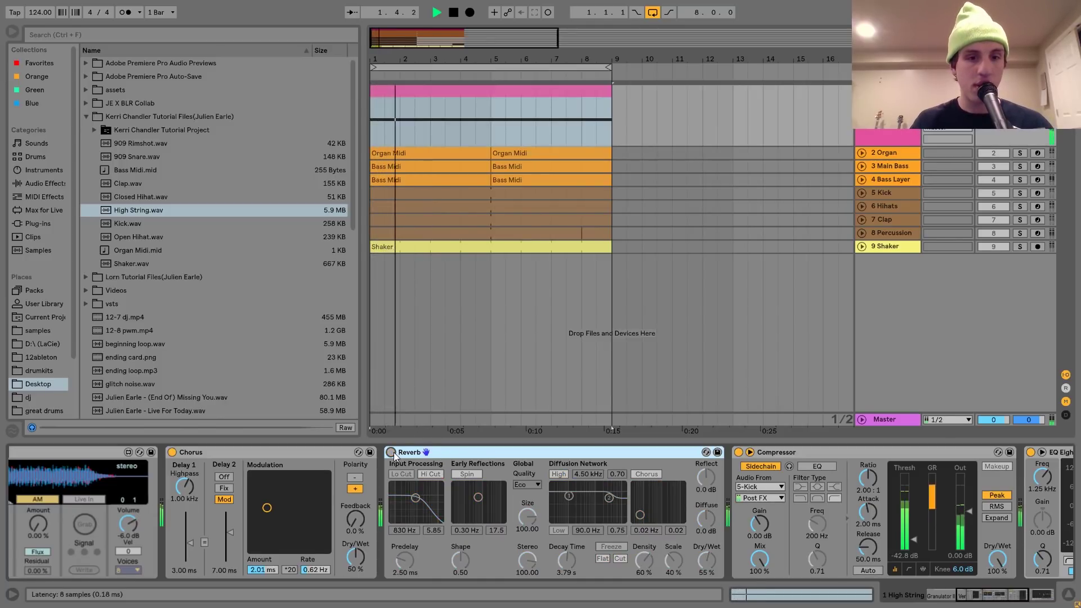
click(391, 453)
click(173, 452)
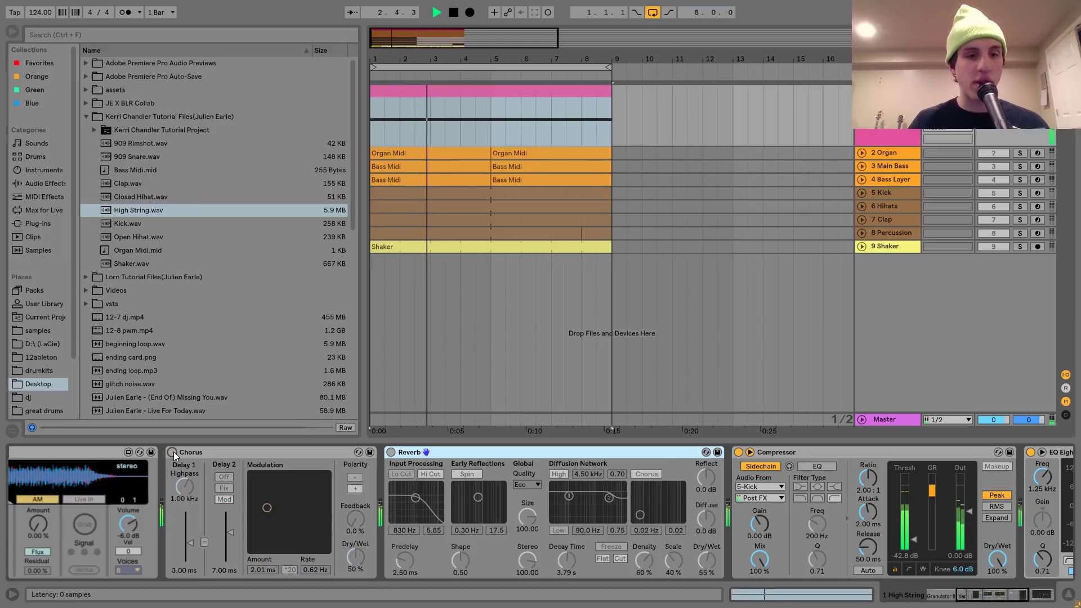
key(space)
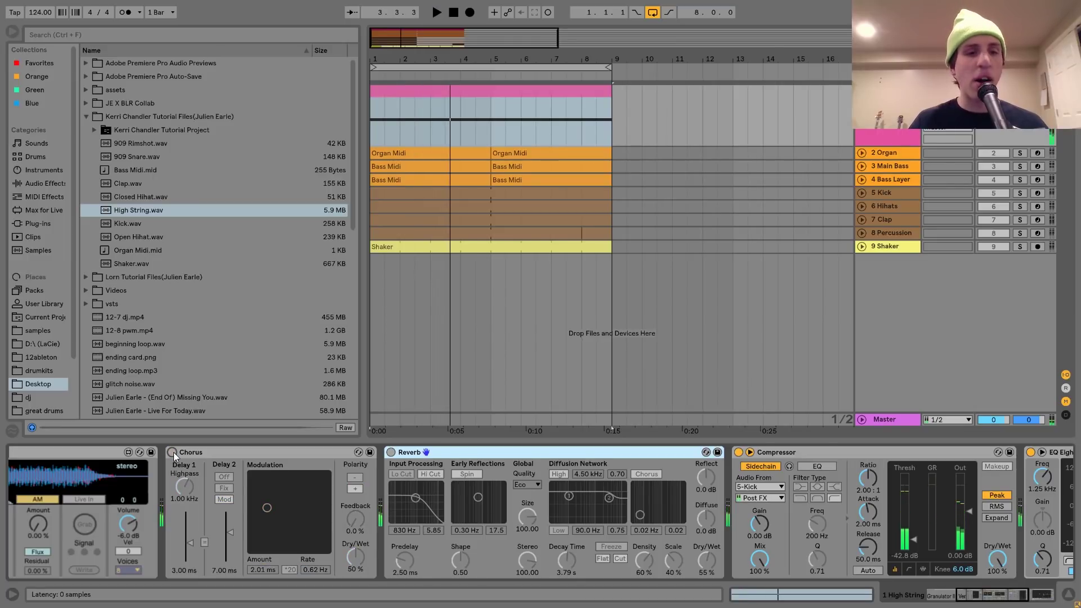
click(173, 452)
click(391, 452)
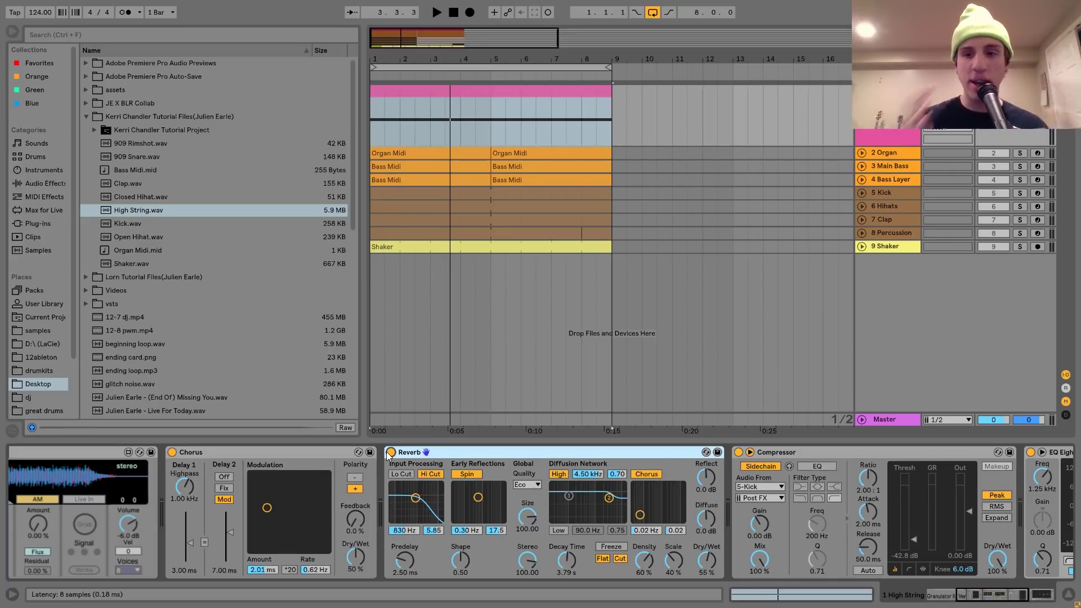
Inspect the sidechained Compressor and the EQ Eight at the end of the High String track's device chain.
scroll(387, 453, right, 3)
scroll(386, 452, right, 4)
click(514, 451)
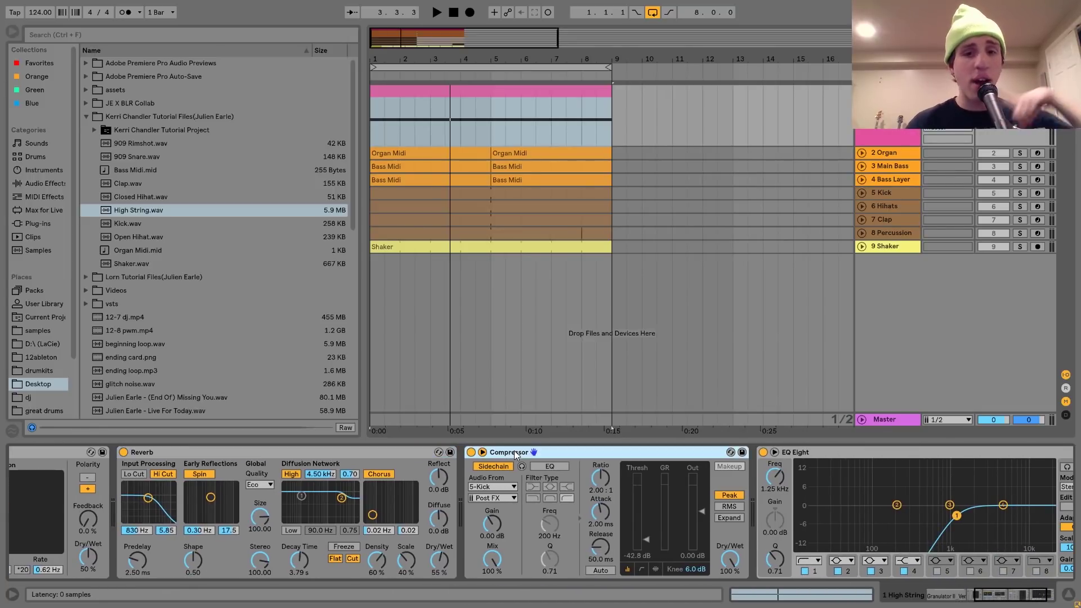
scroll(514, 450, right, 3)
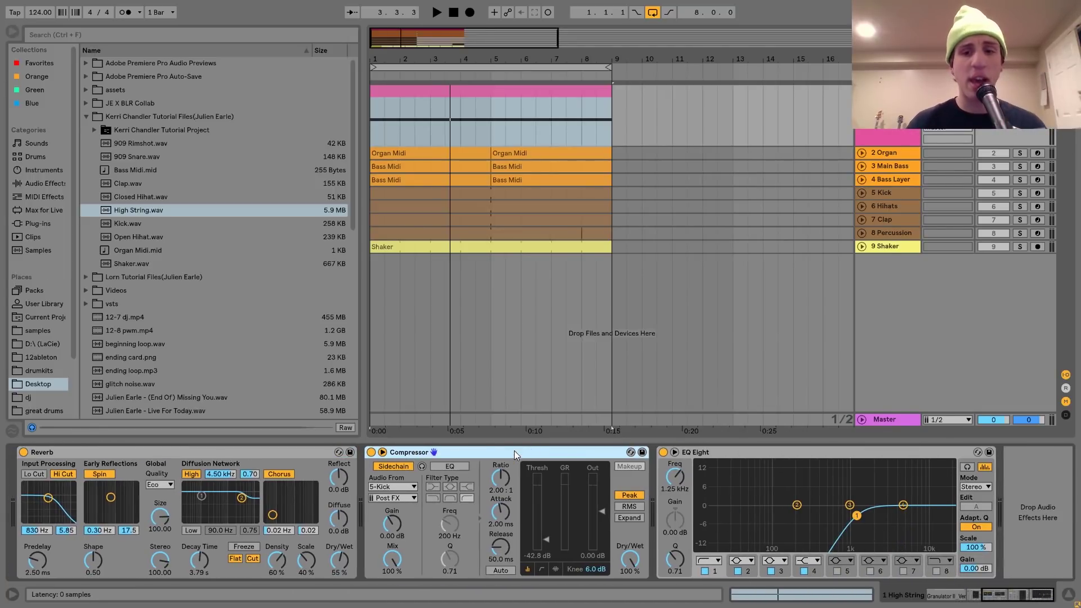
click(741, 455)
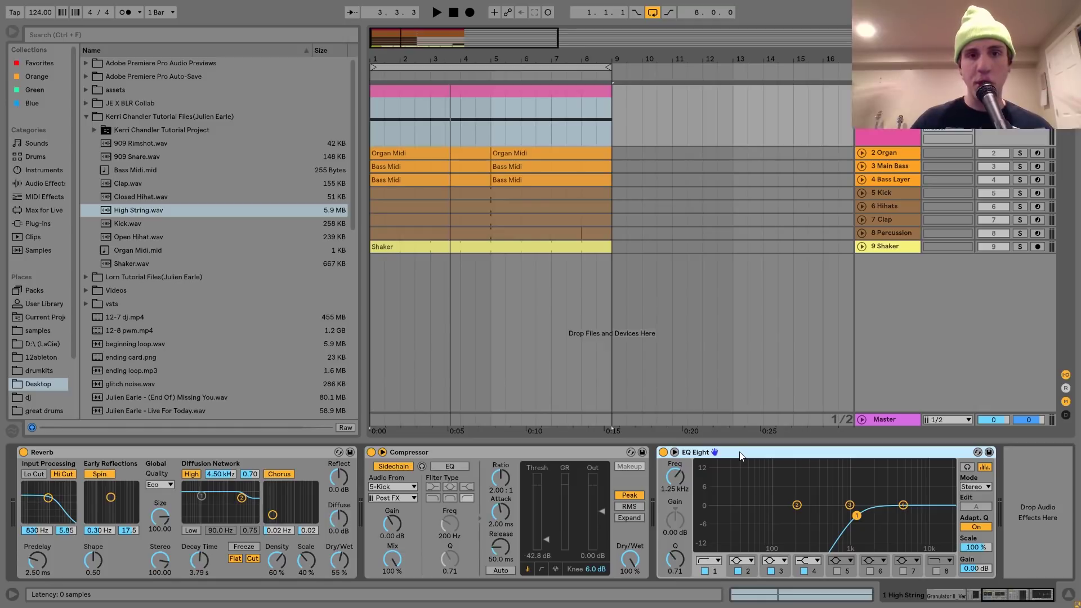
Unfold and solo the Organ track, listen to its part, and select the first Organ Midi clip.
click(885, 155)
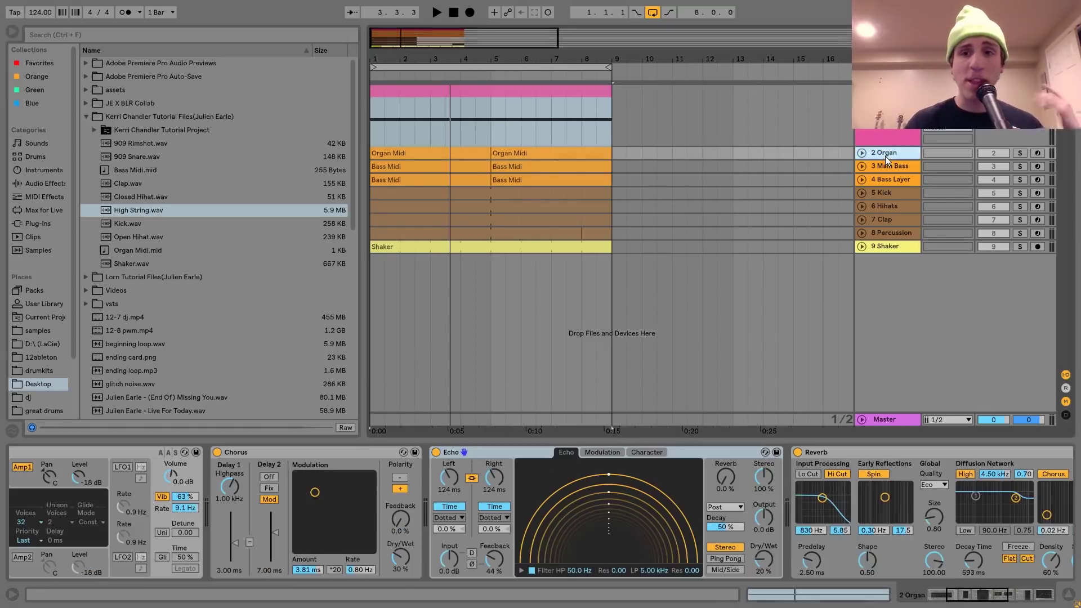
click(862, 152)
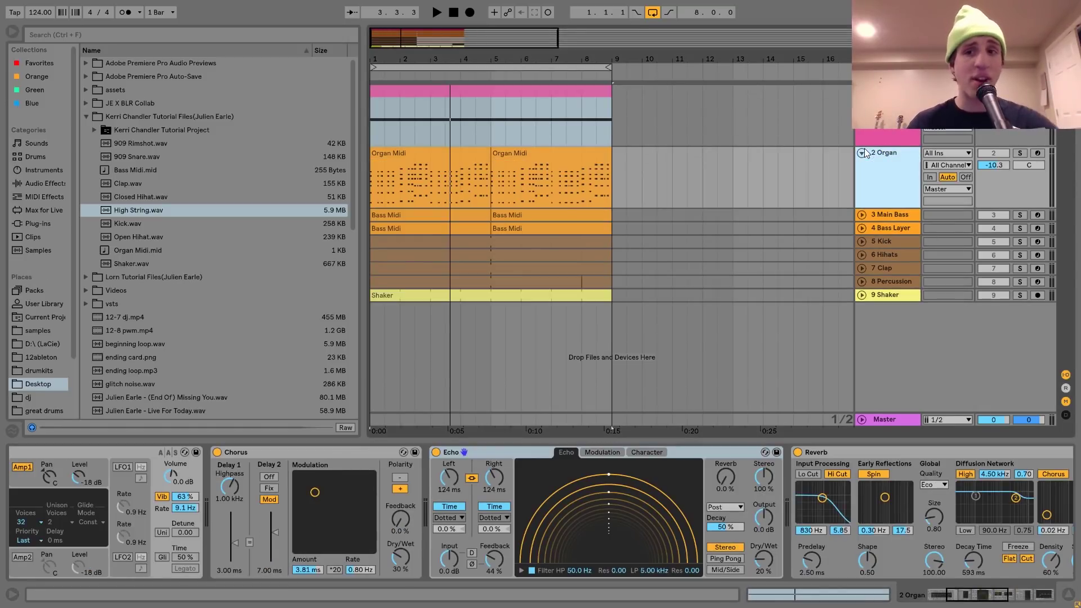
click(1019, 152)
key(space)
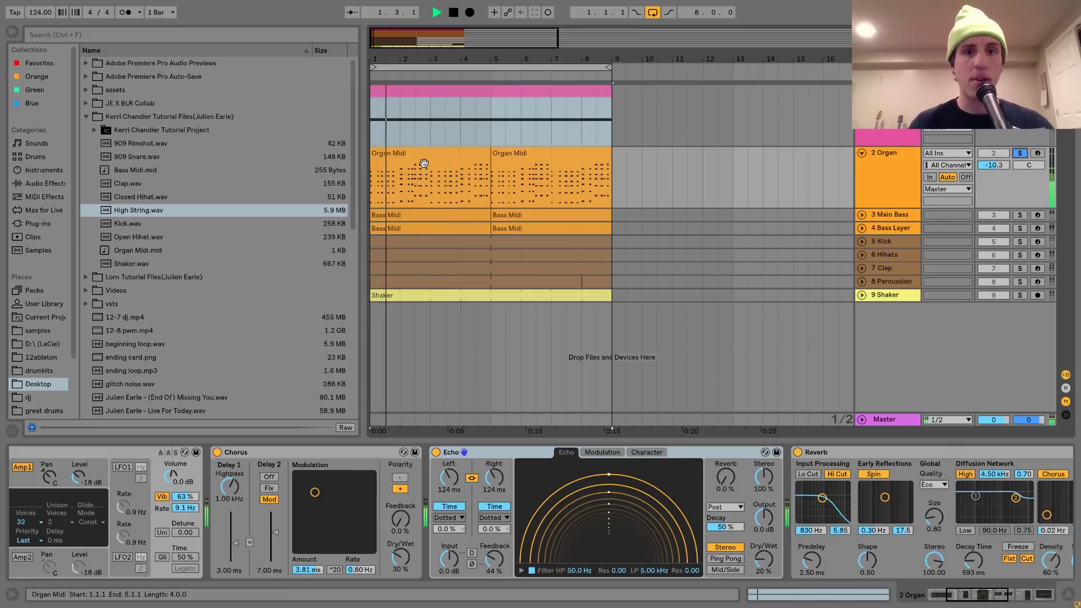
click(420, 160)
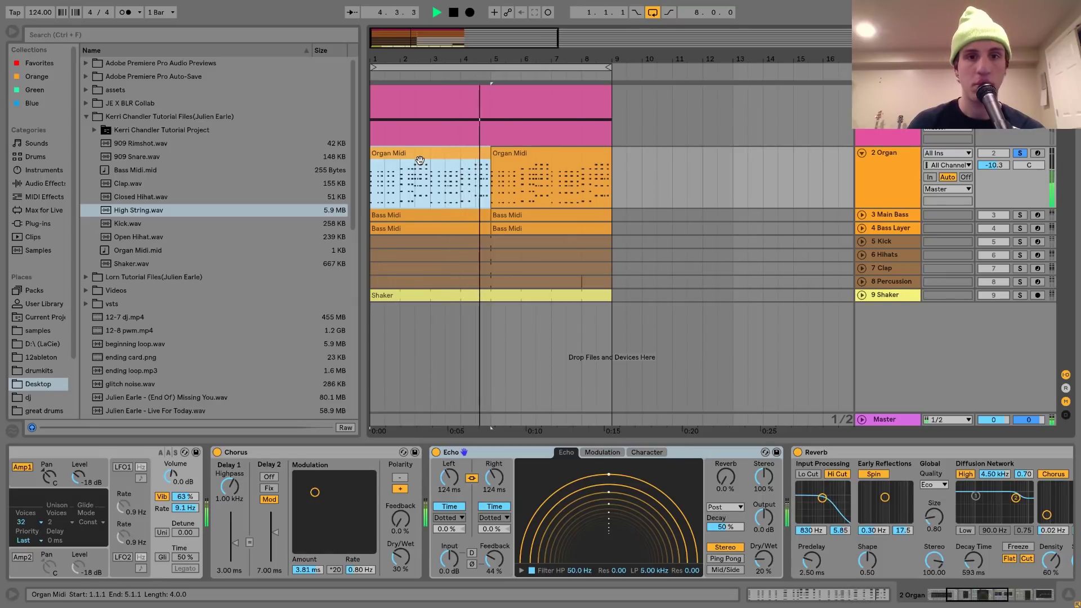
key(space)
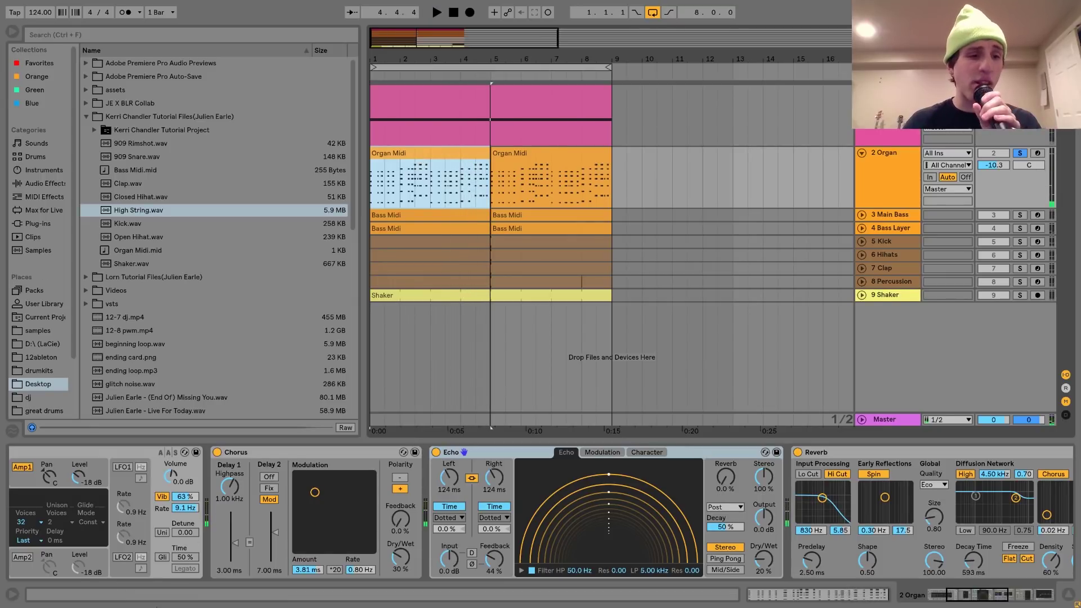
View the Organ track's Analog synth, then open the first Organ Midi clip's notes and enlarge them for reading.
scroll(190, 499, up, 5)
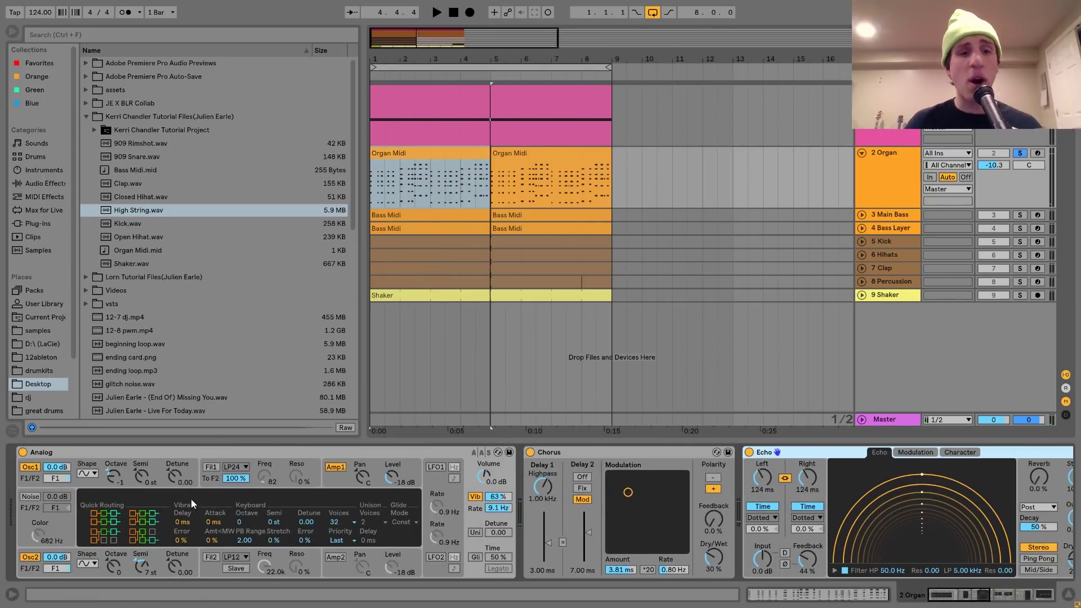
double_click(402, 155)
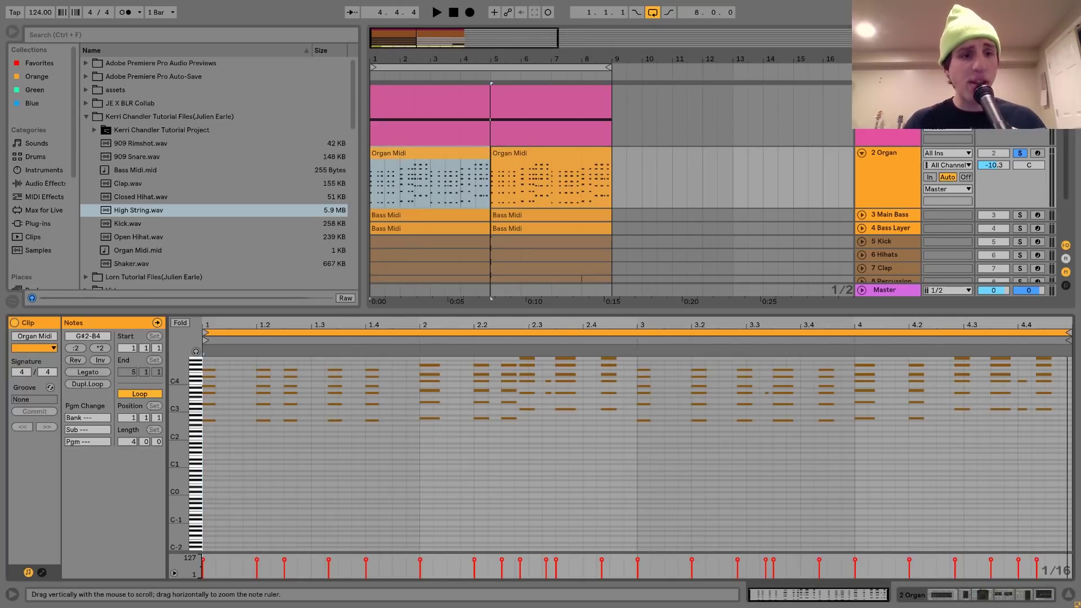
drag(195, 451, 202, 438)
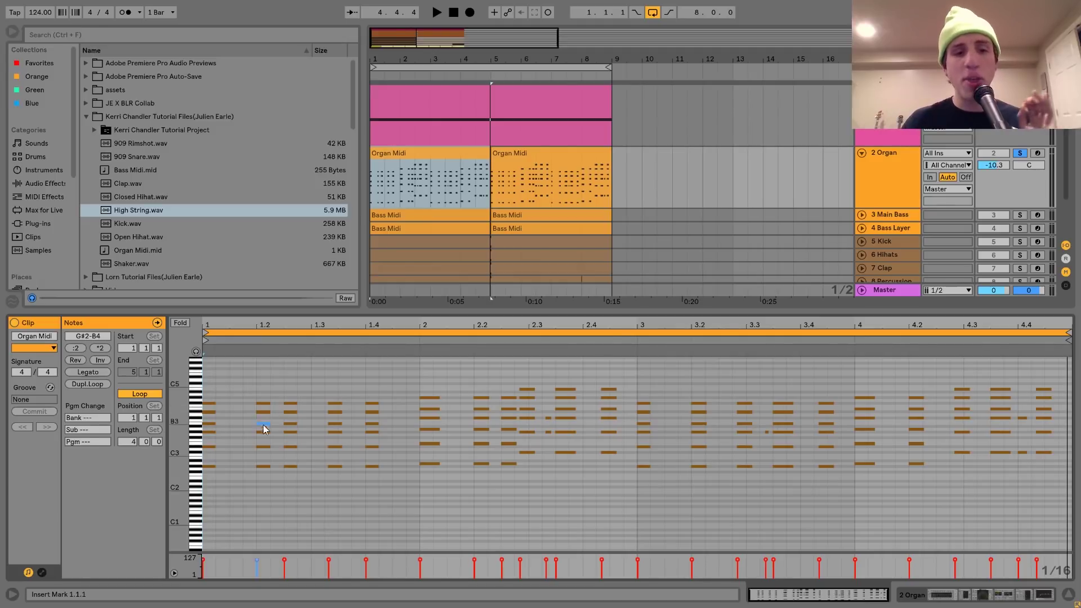
mouse_move(207, 437)
mouse_down()
mouse_move(227, 435)
mouse_move(221, 444)
mouse_up()
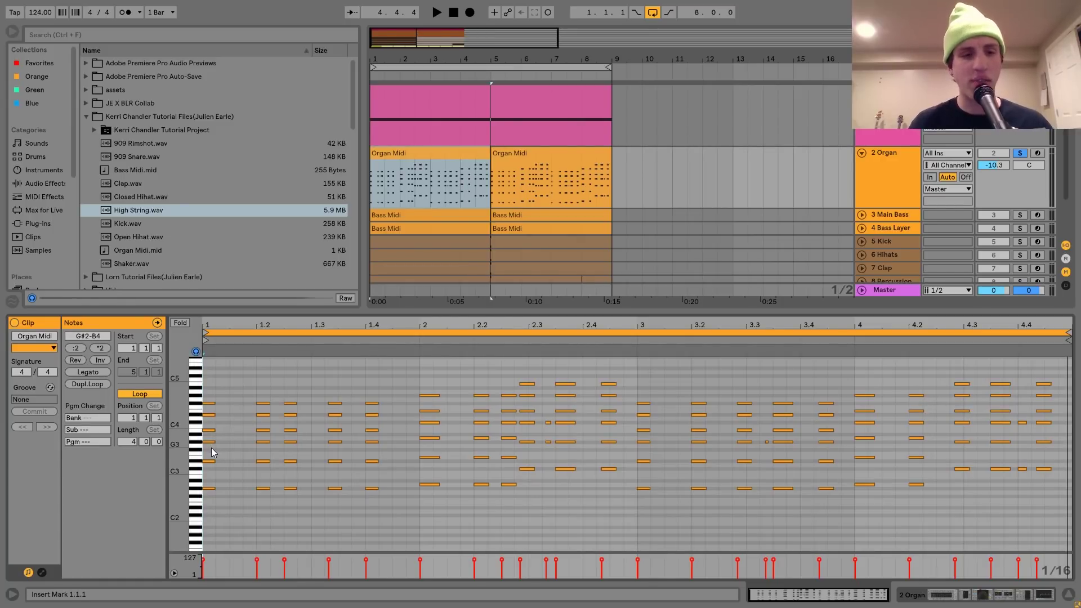
Compare the High String clip's note with the Organ Midi clip's first chord, selecting its G#3 to F#4 notes and G#3 alone.
click(483, 93)
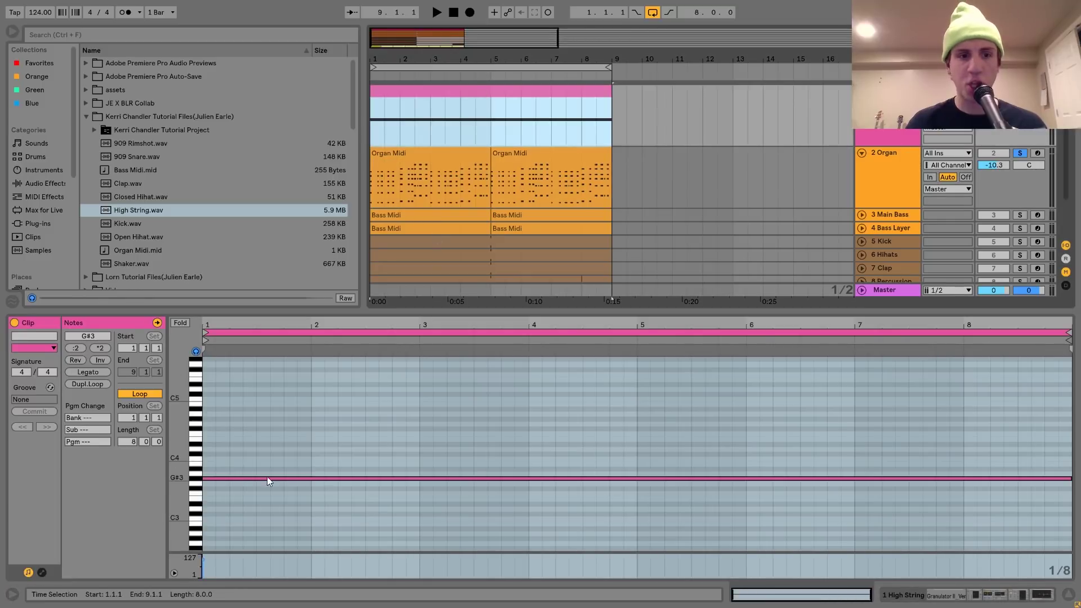
click(428, 169)
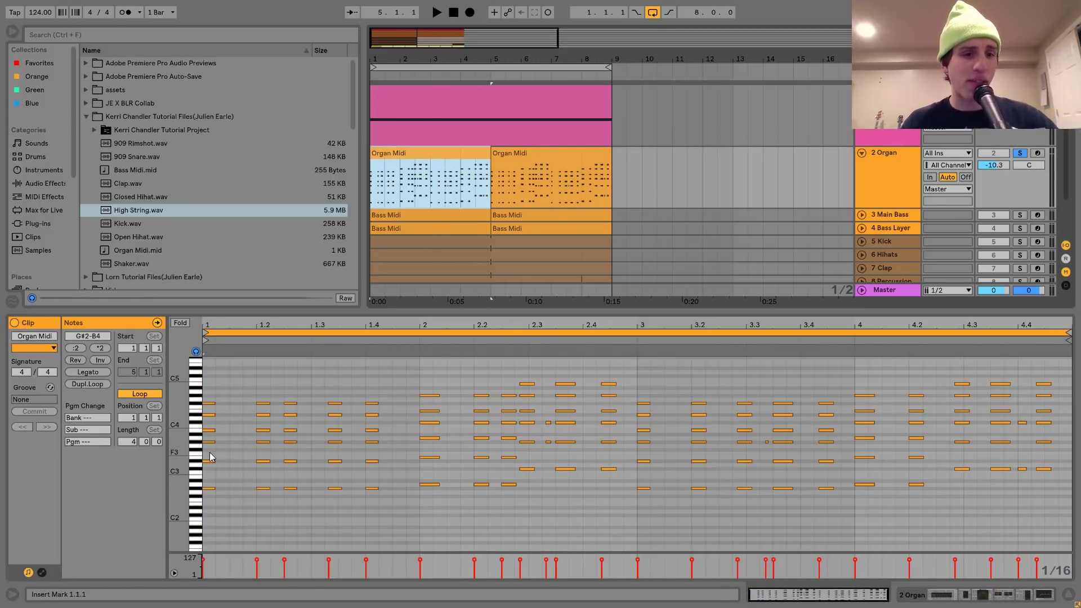
drag(211, 456, 217, 398)
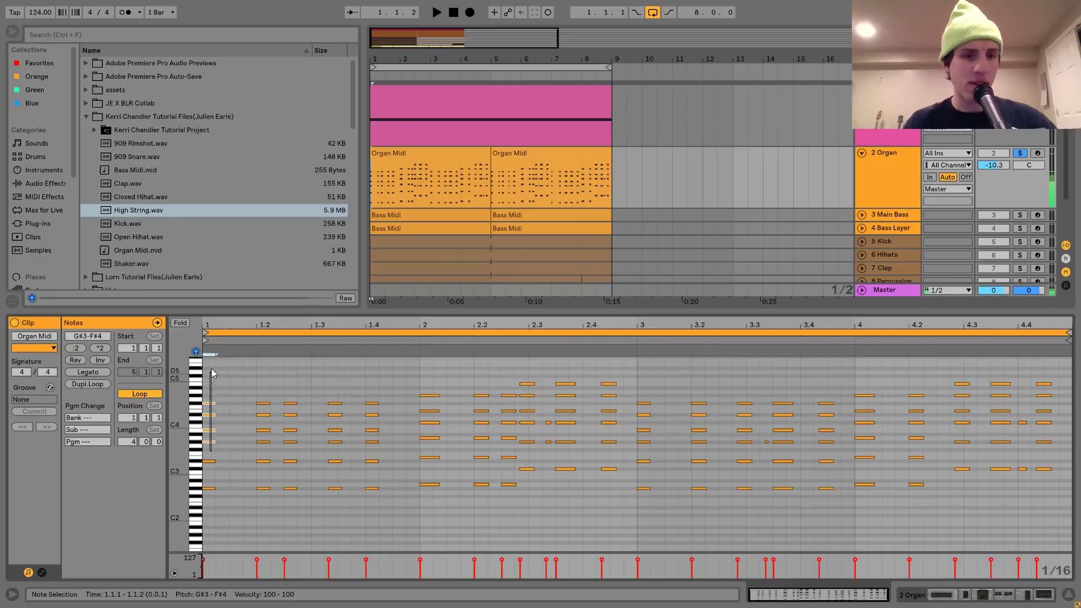
click(212, 437)
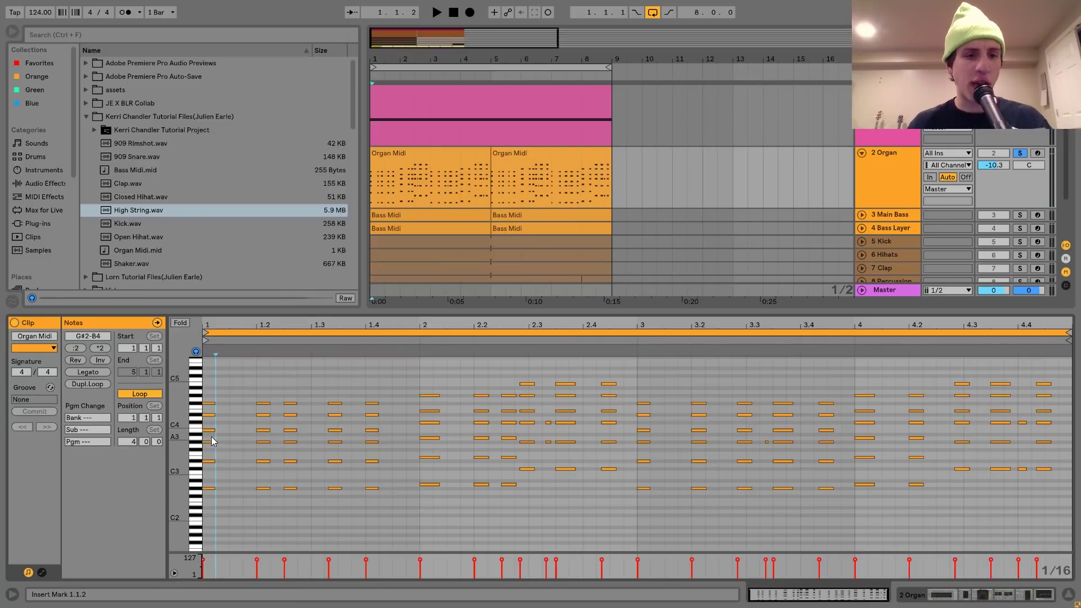
click(213, 441)
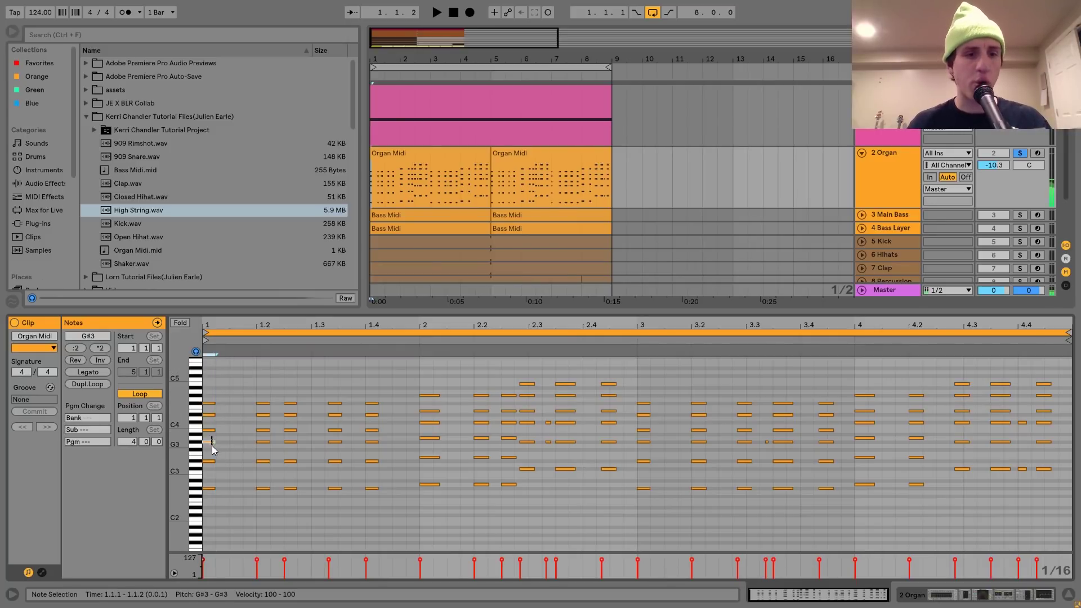
Try duplicating the Organ Midi clip's first G#3 note with a D#4 a fifth above it, and select the first chord's G#2 and D#3.
key(ctrl+d)
double_click(221, 414)
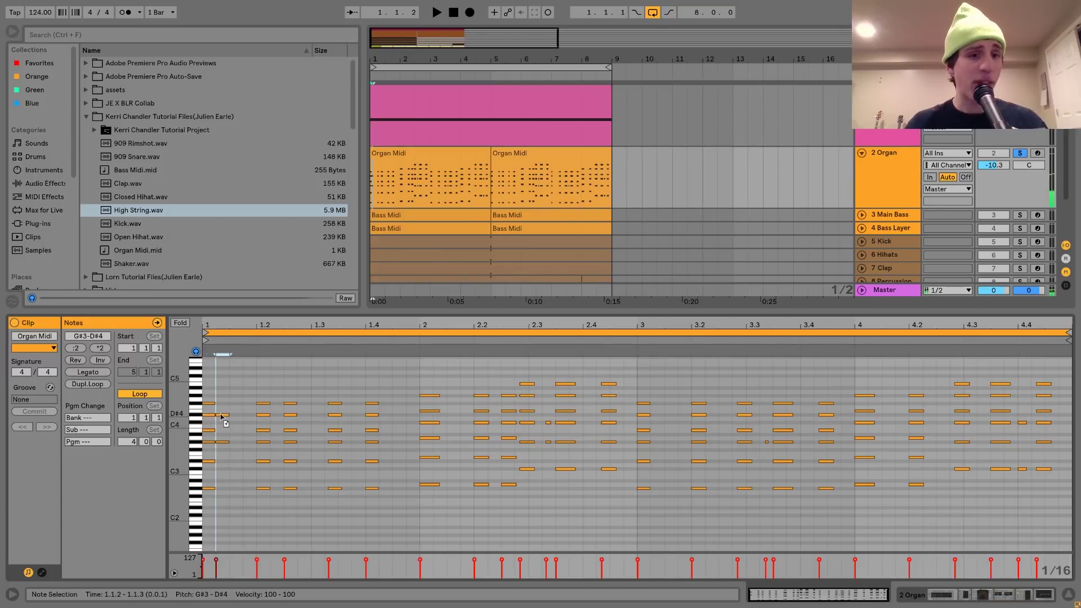
key(shift+Down)
key(Left)
key(space)
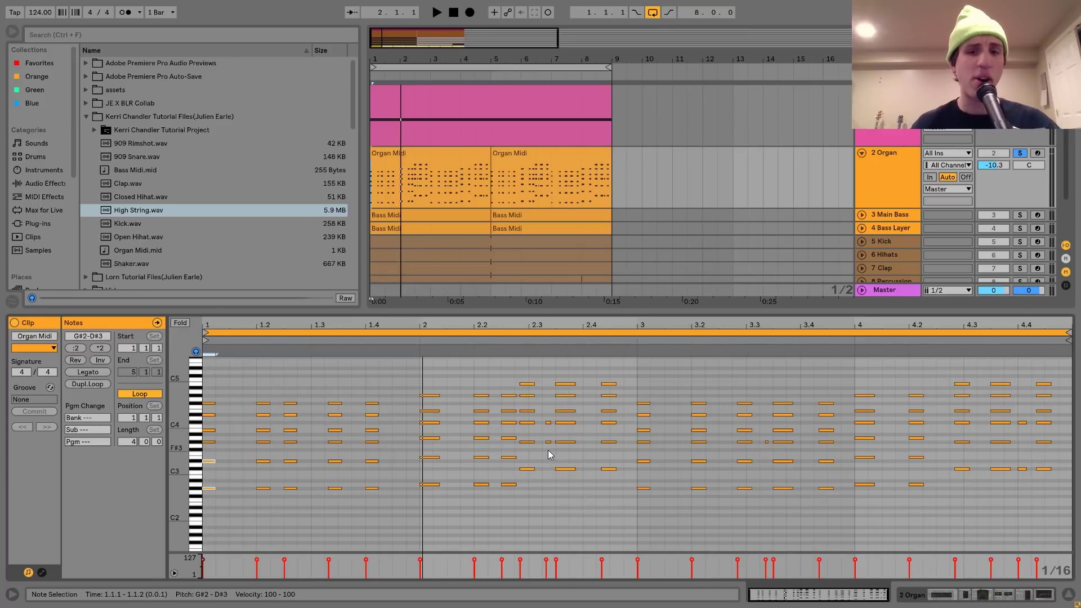
Select the short Organ Midi notes at 2.3.2 and 3.3.3 together and listen to them in the loop.
drag(550, 455, 542, 418)
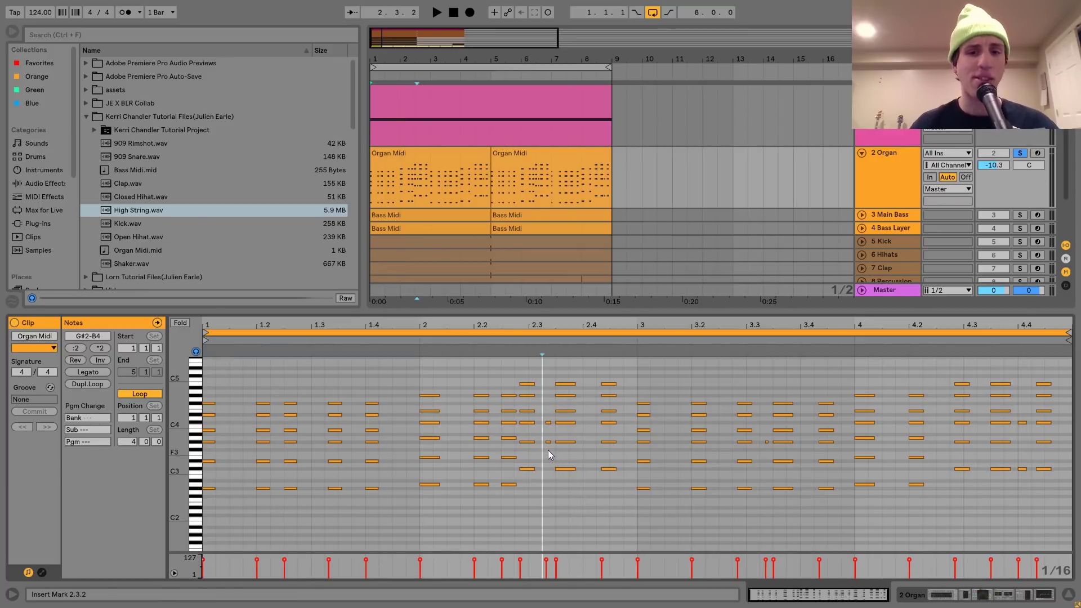
shift+click(767, 441)
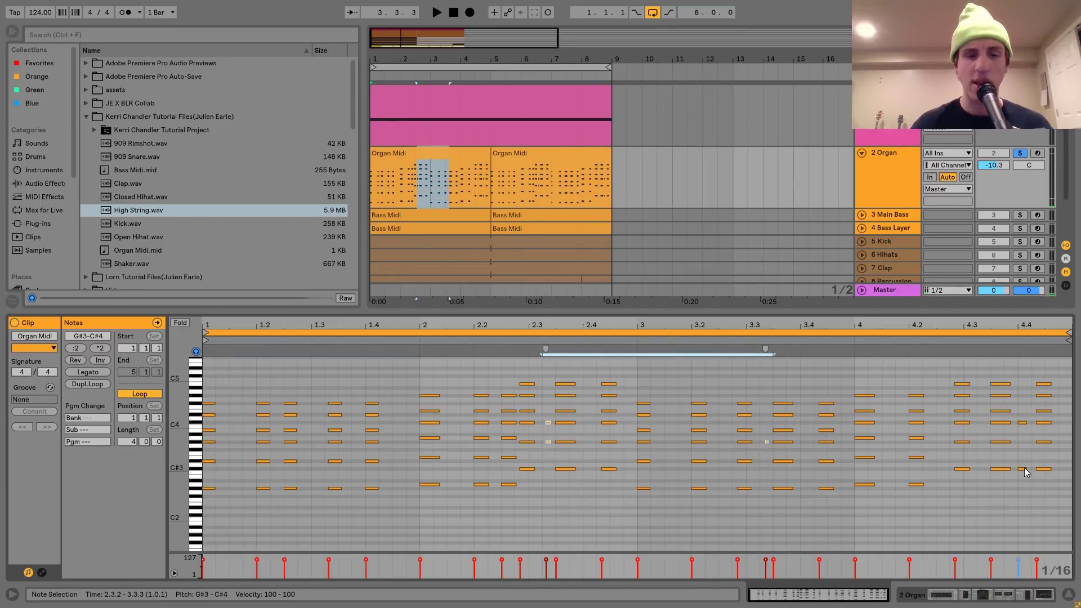
key(space)
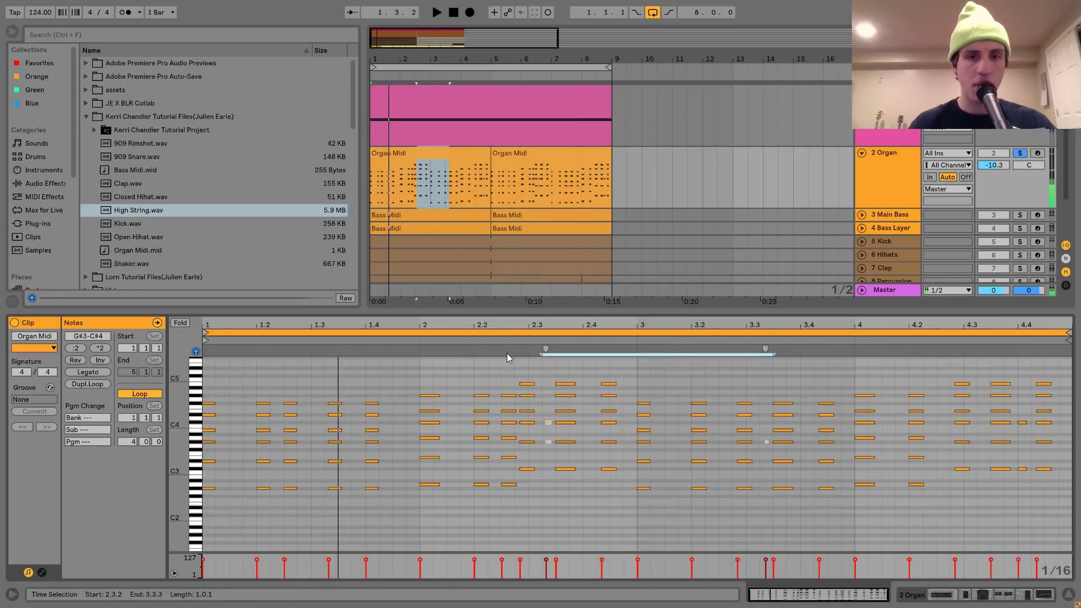
key(space)
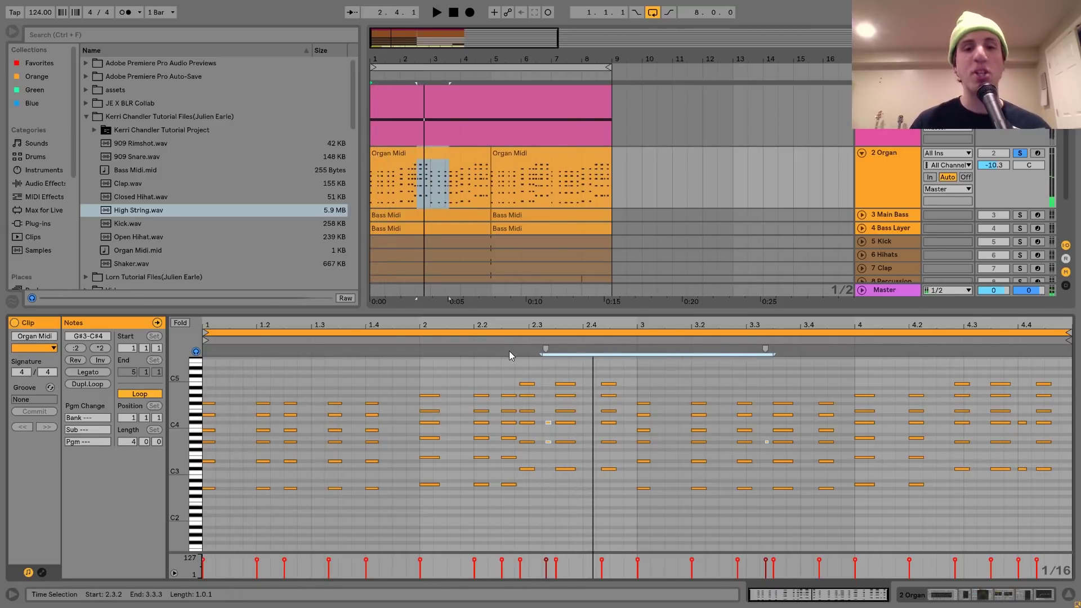
Select the Organ Midi chord starting at 1.3.2 together with the chord at 2.3.1 to examine their off-beat timing.
click(462, 340)
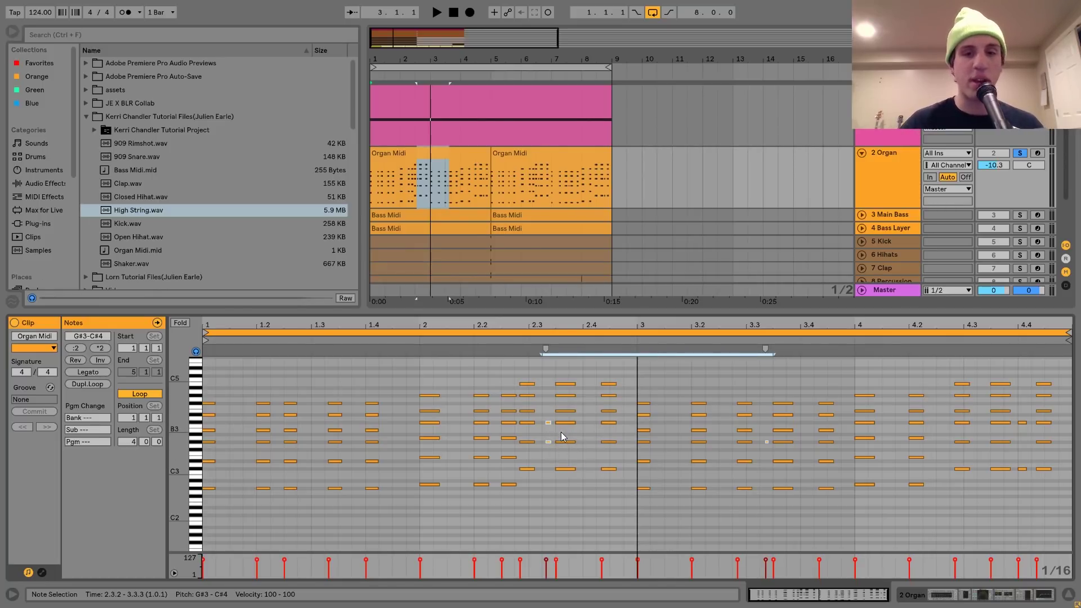
click(340, 388)
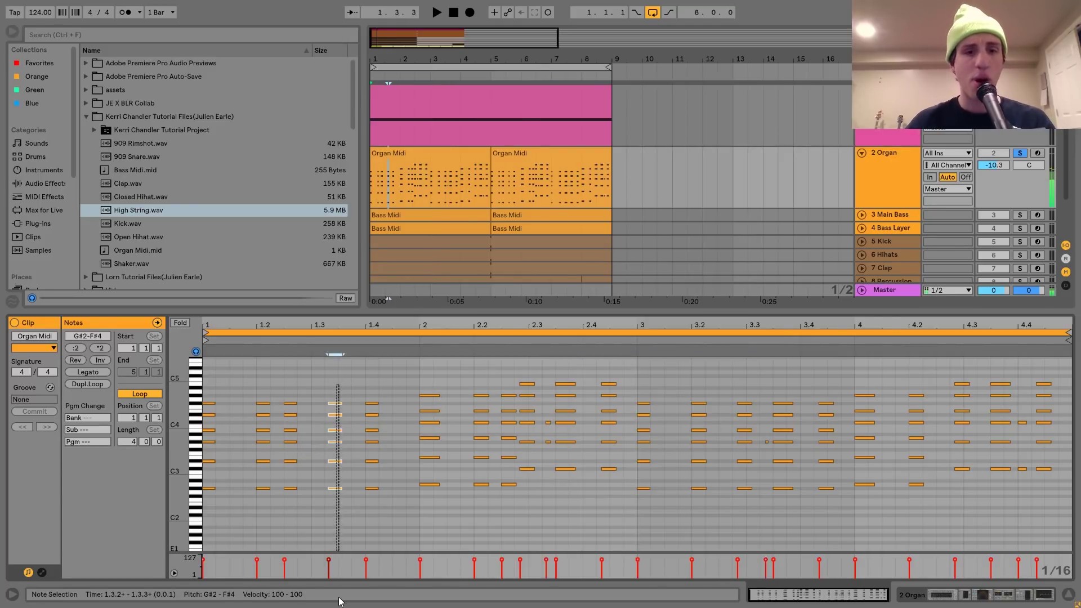
drag(550, 497, 526, 340)
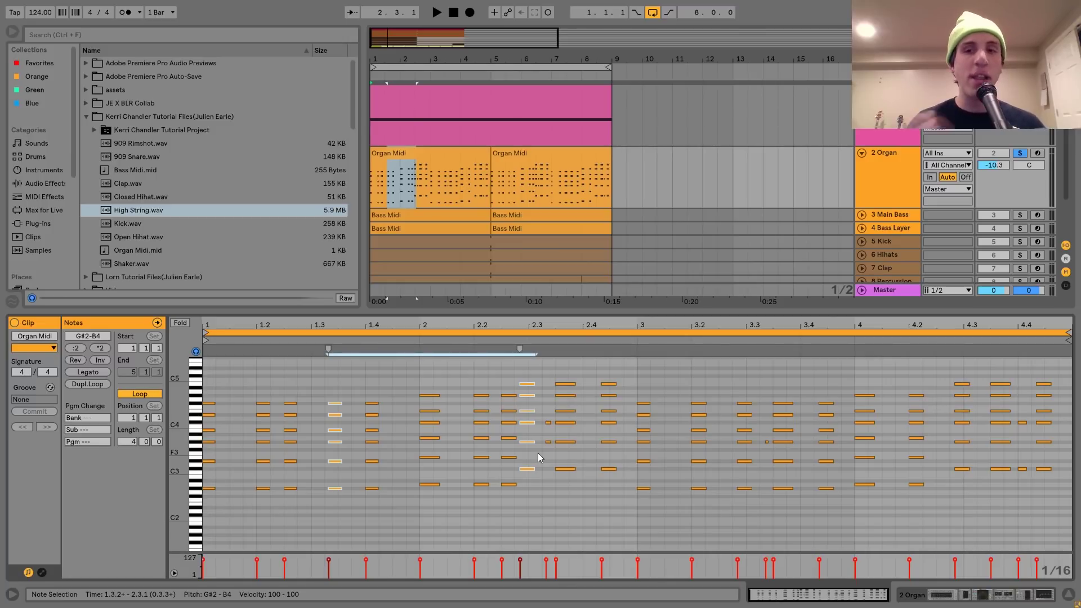
Open the Organ track's device chain and examine the Analog synth's oscillator settings and Amp1 envelope.
click(946, 598)
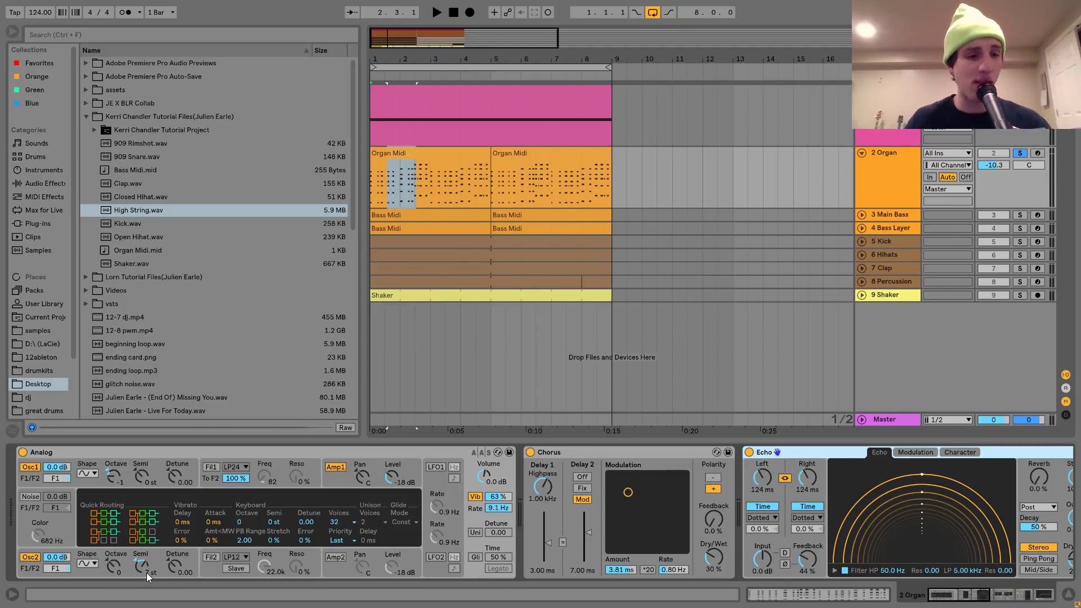
click(336, 478)
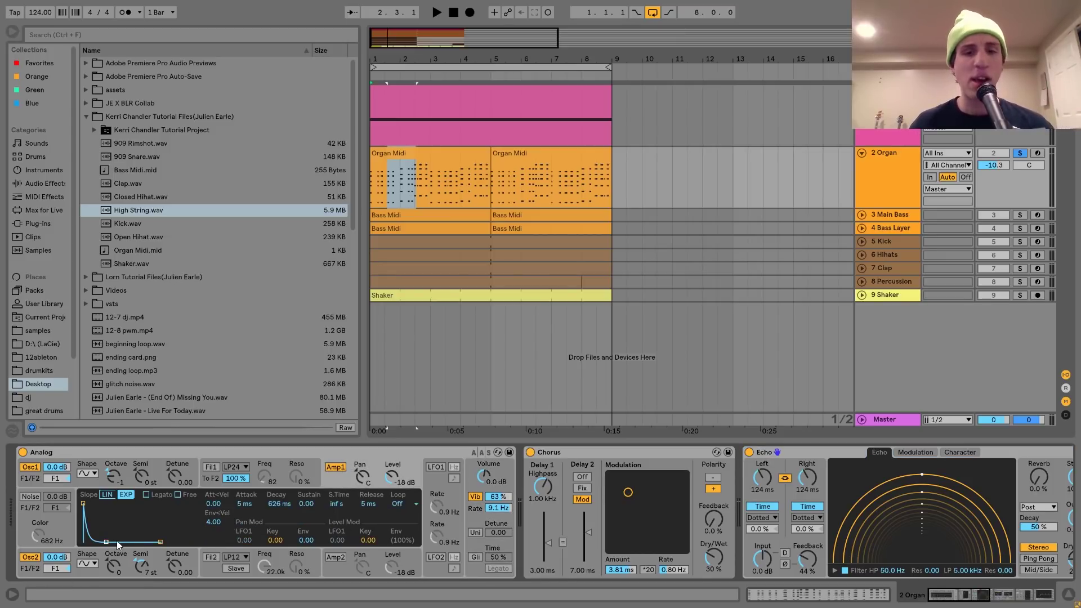
scroll(566, 485, right, 3)
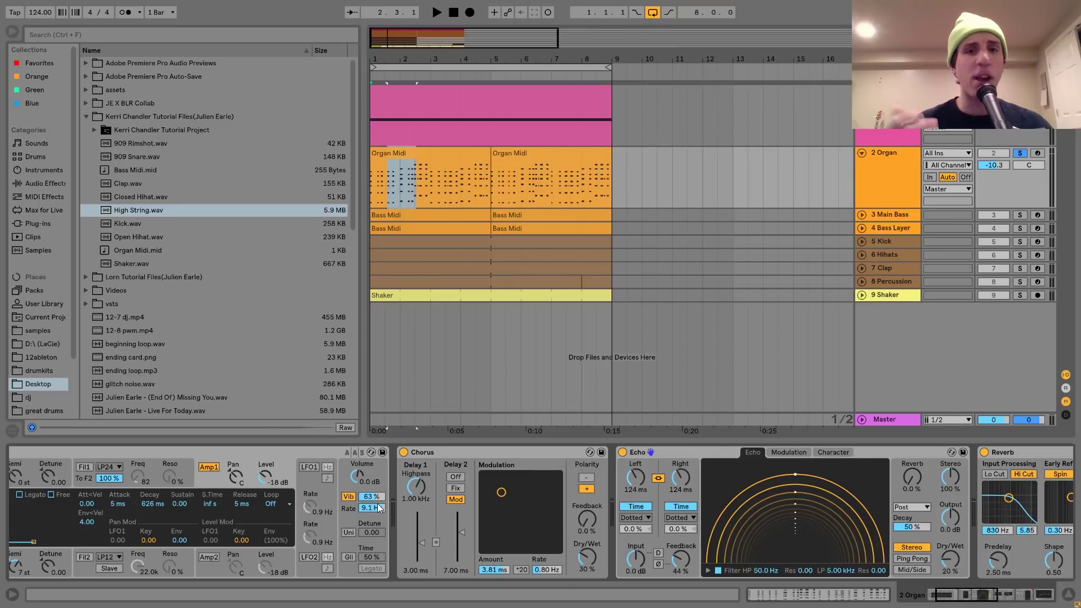
Play the Organ part and check the effect of the Analog synth's vibrato.
key(space)
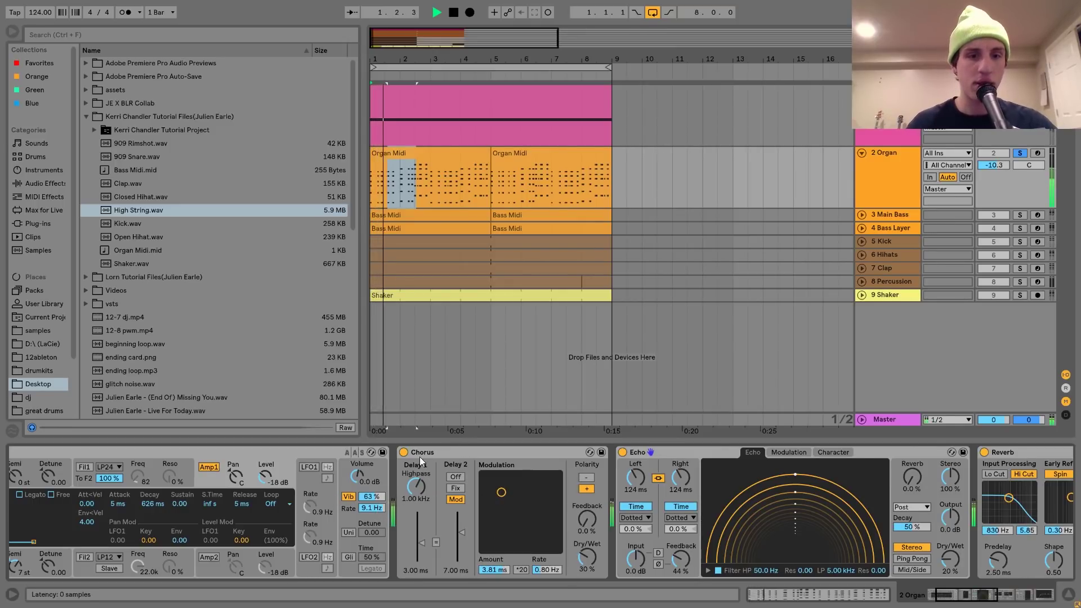
click(349, 496)
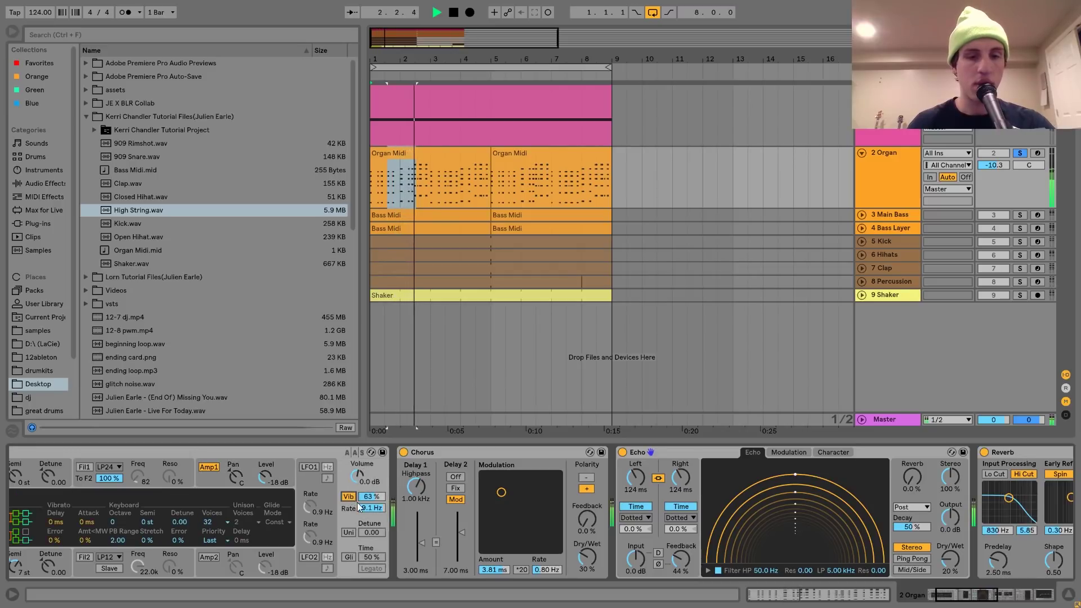
key(space)
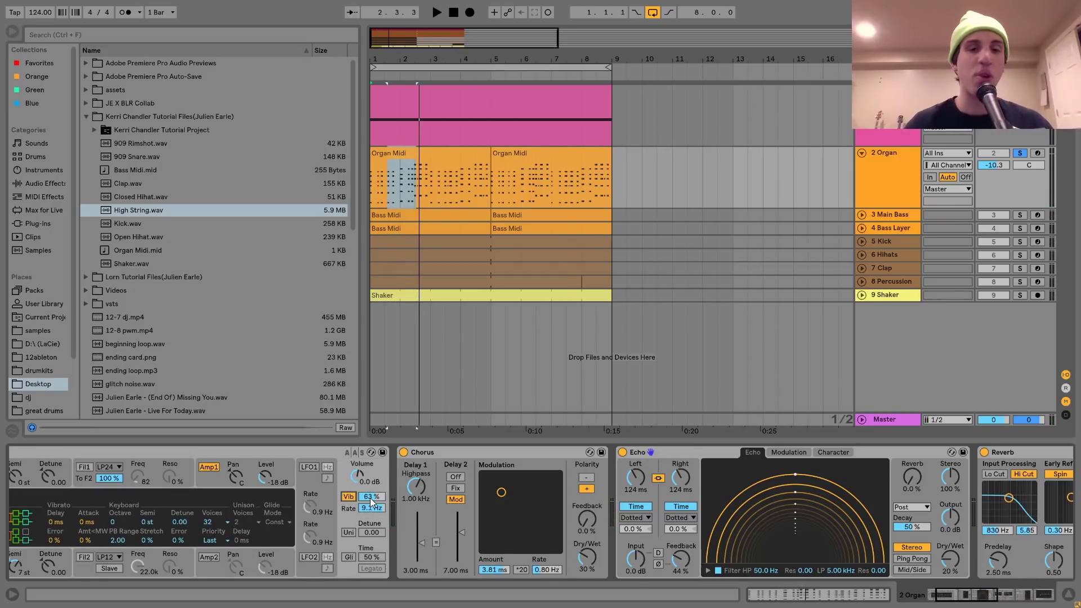
Inspect the Organ's Chorus and Echo, comparing playback with Echo bypassed and re-enabled.
scroll(369, 498, down, 3)
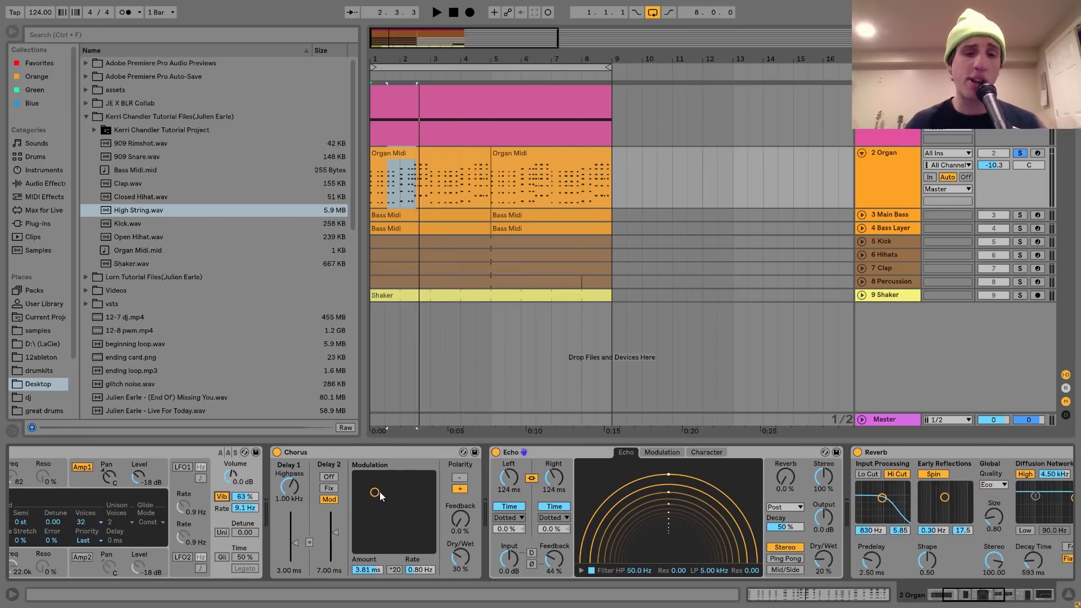
scroll(396, 496, down, 3)
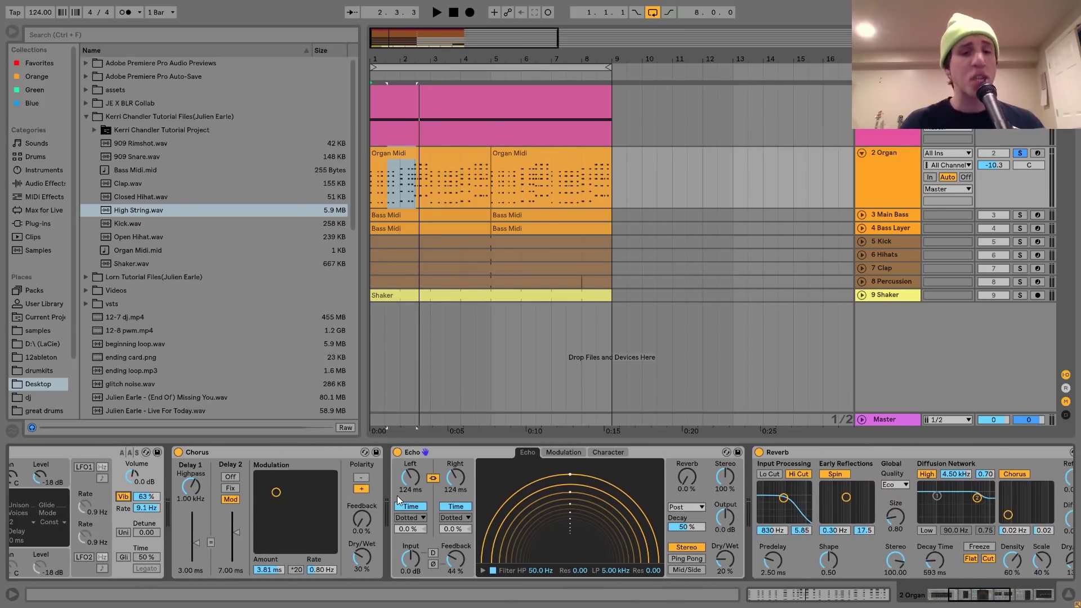
scroll(396, 496, down, 3)
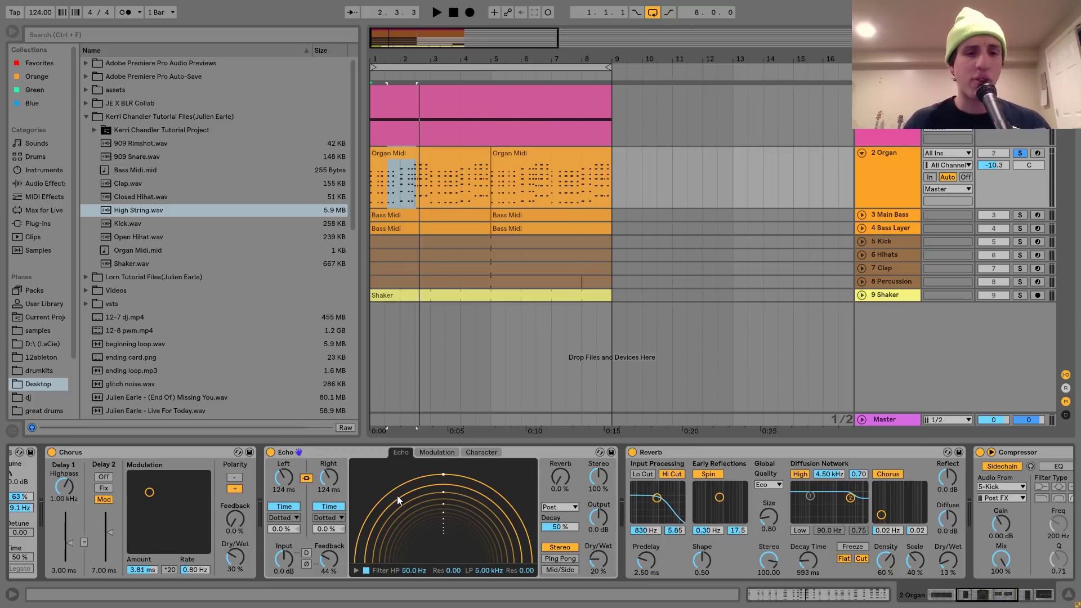
key(space)
click(272, 452)
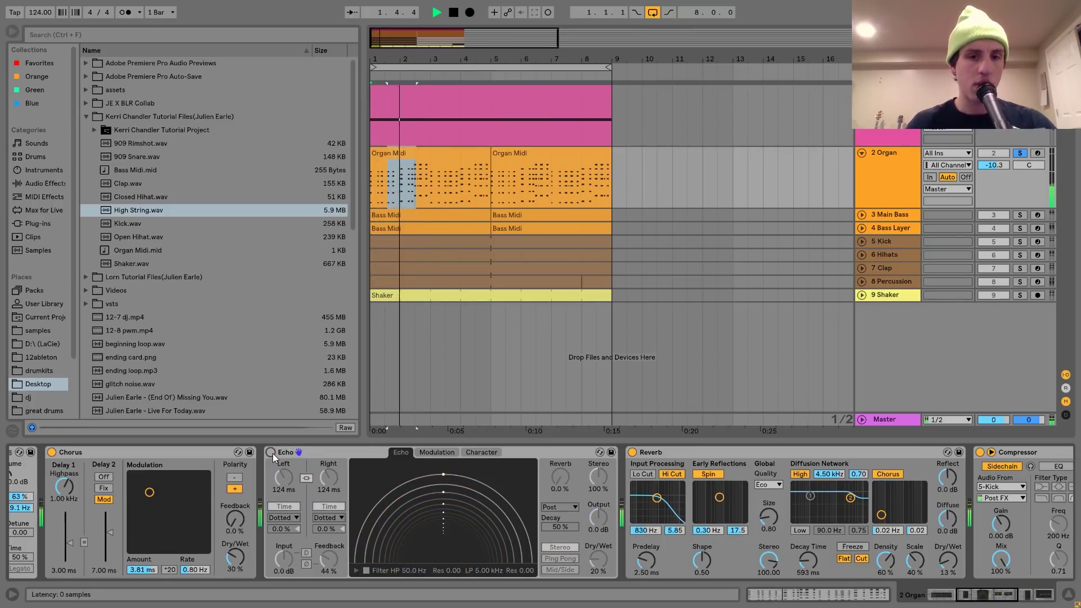
click(272, 453)
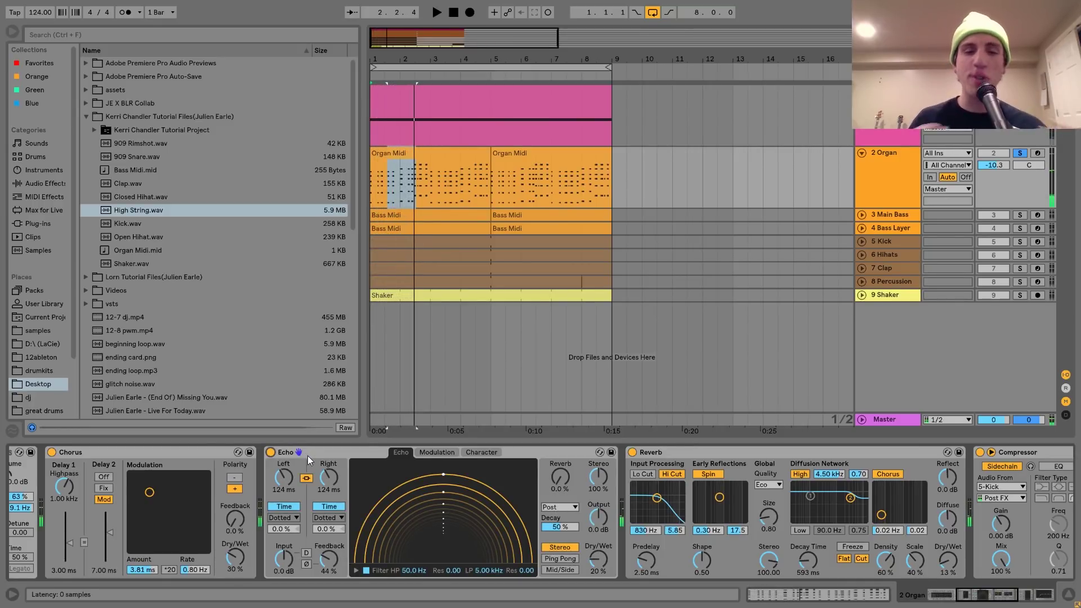
scroll(307, 455, down, 6)
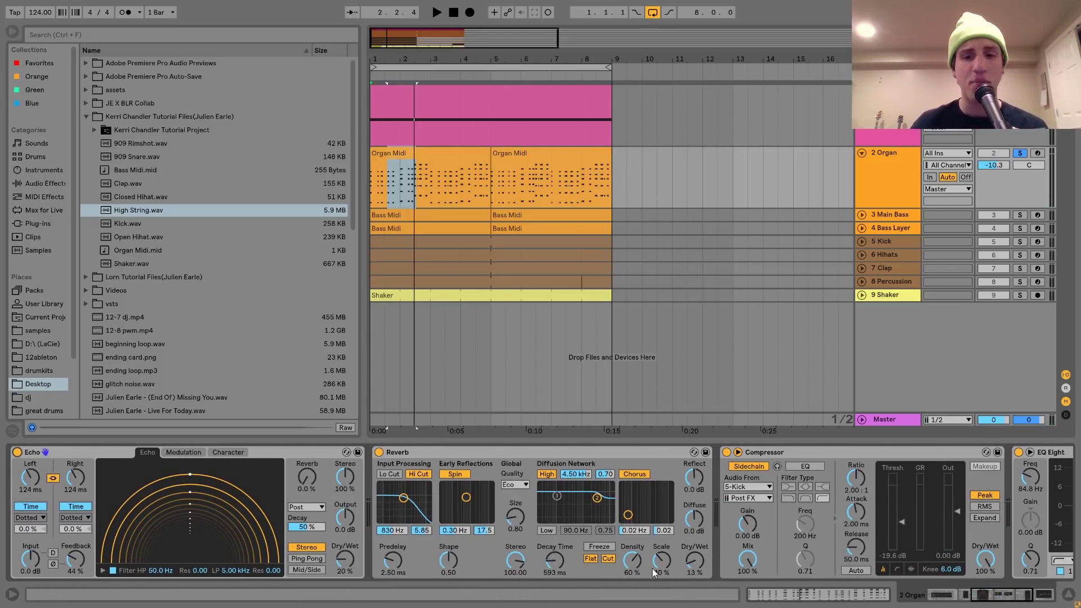
scroll(692, 557, down, 2)
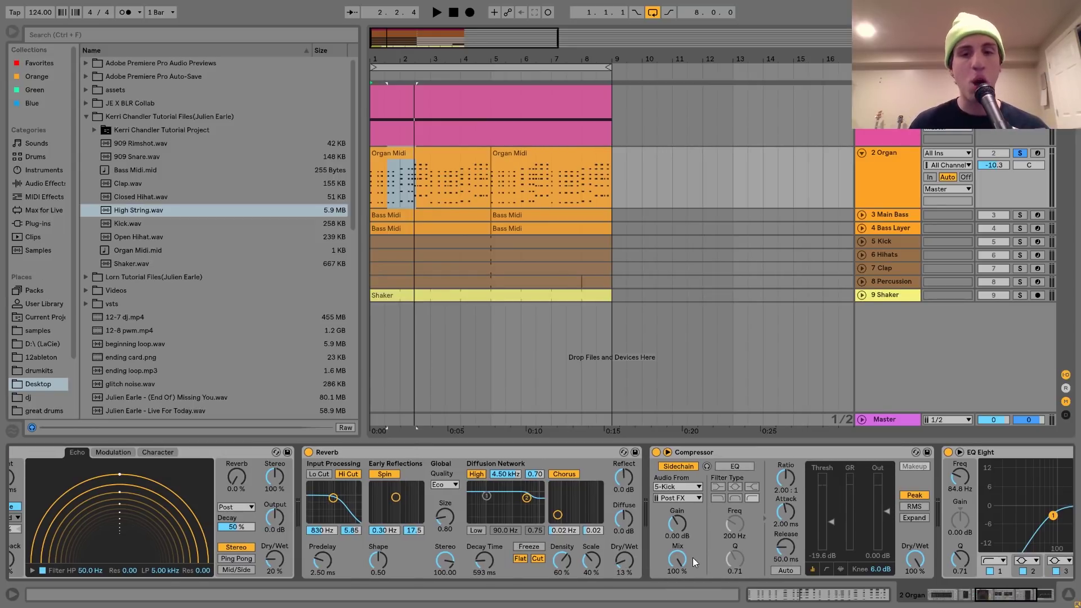
scroll(692, 557, down, 4)
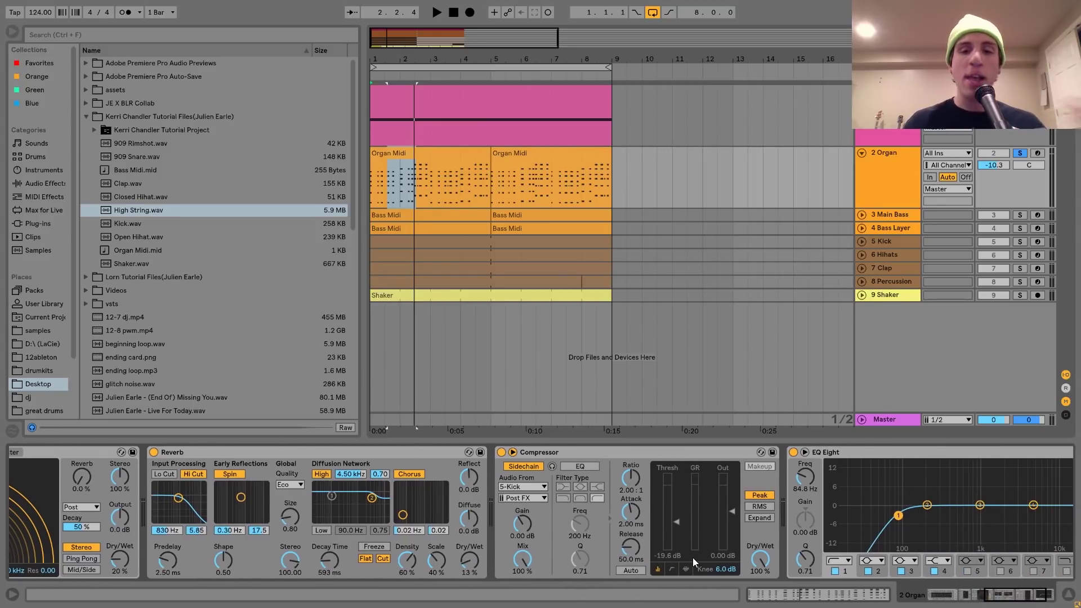
click(564, 454)
click(867, 451)
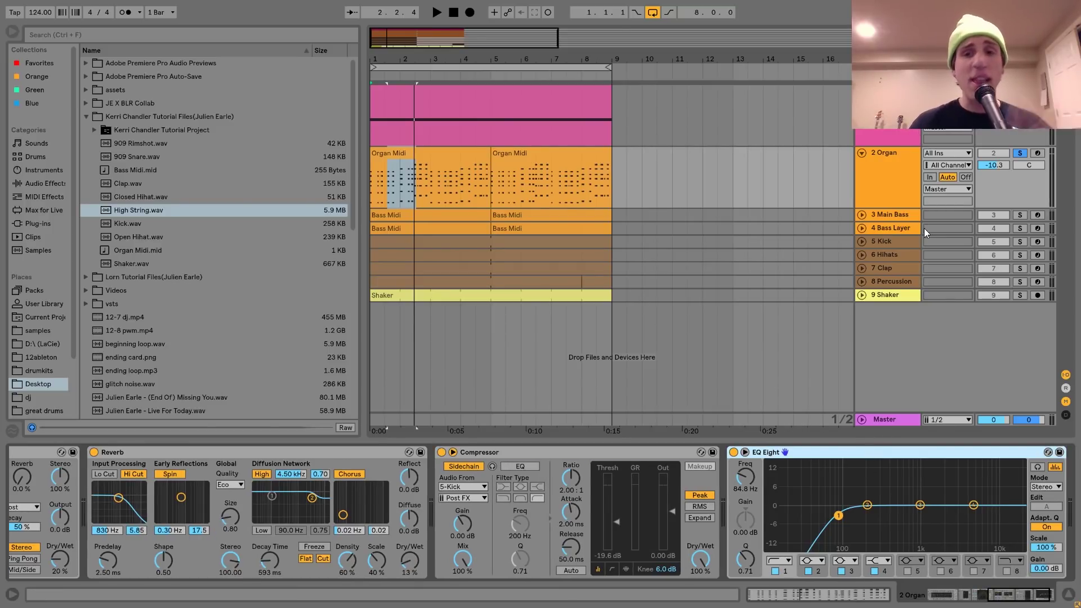
Solo the Main Bass and Bass Layer tracks, unfold both, and listen to them together.
click(894, 214)
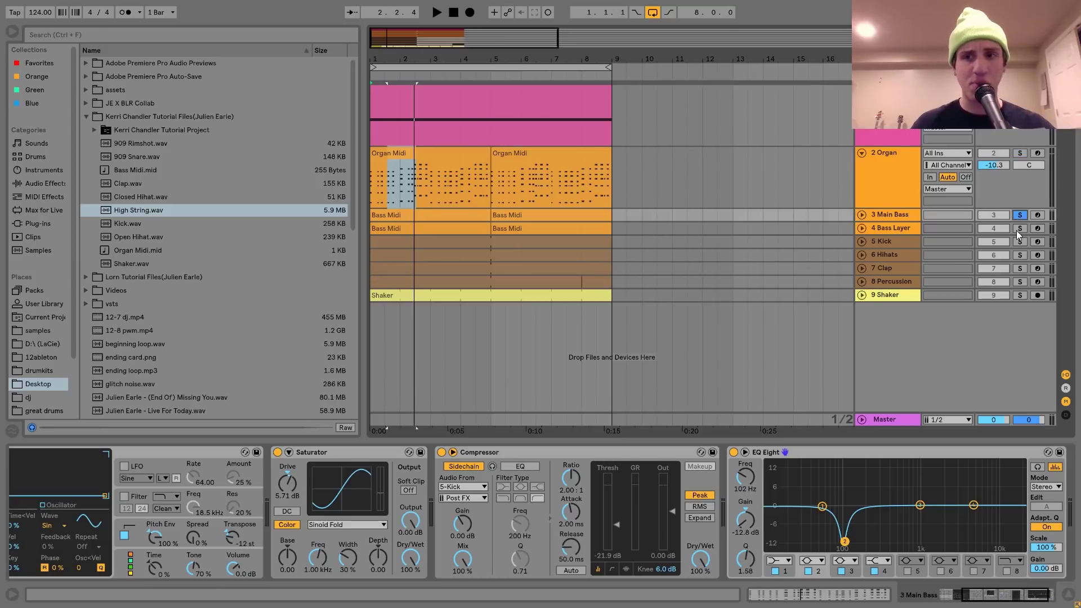
click(1019, 229)
key(space)
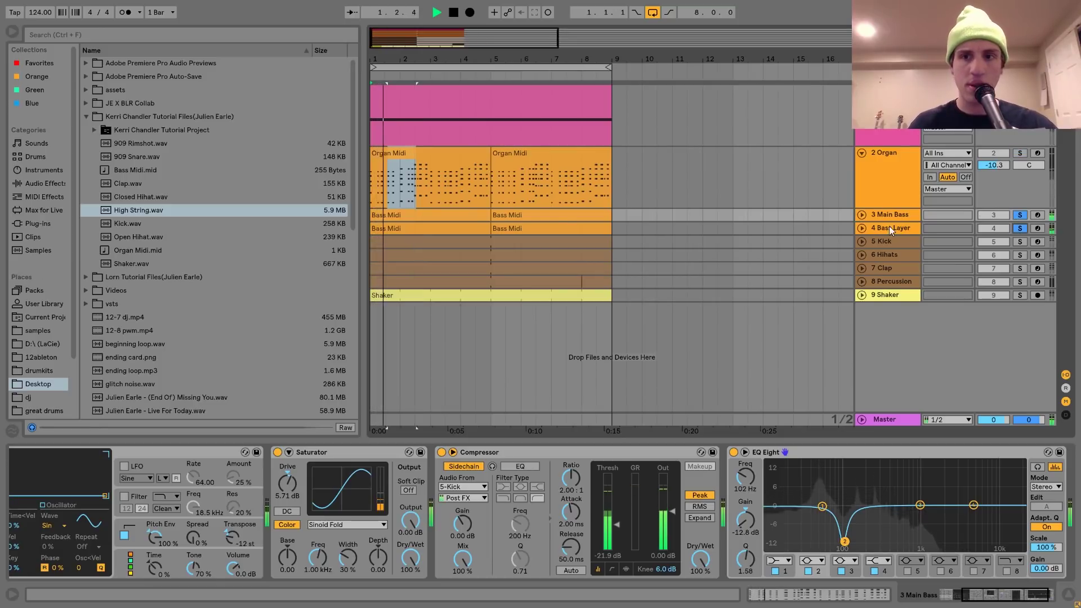
click(862, 228)
click(862, 214)
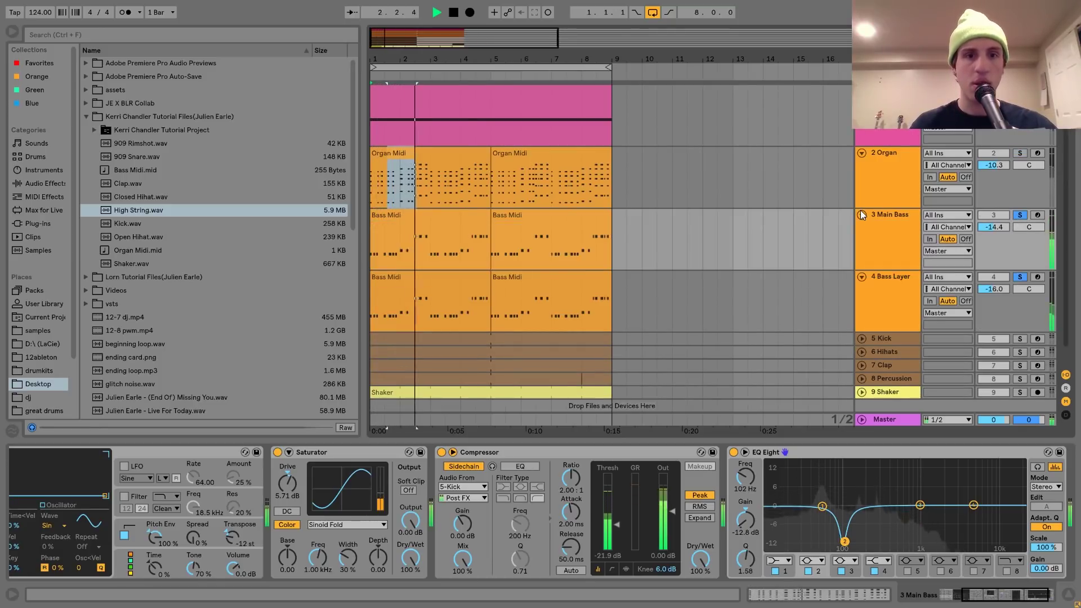
key(space)
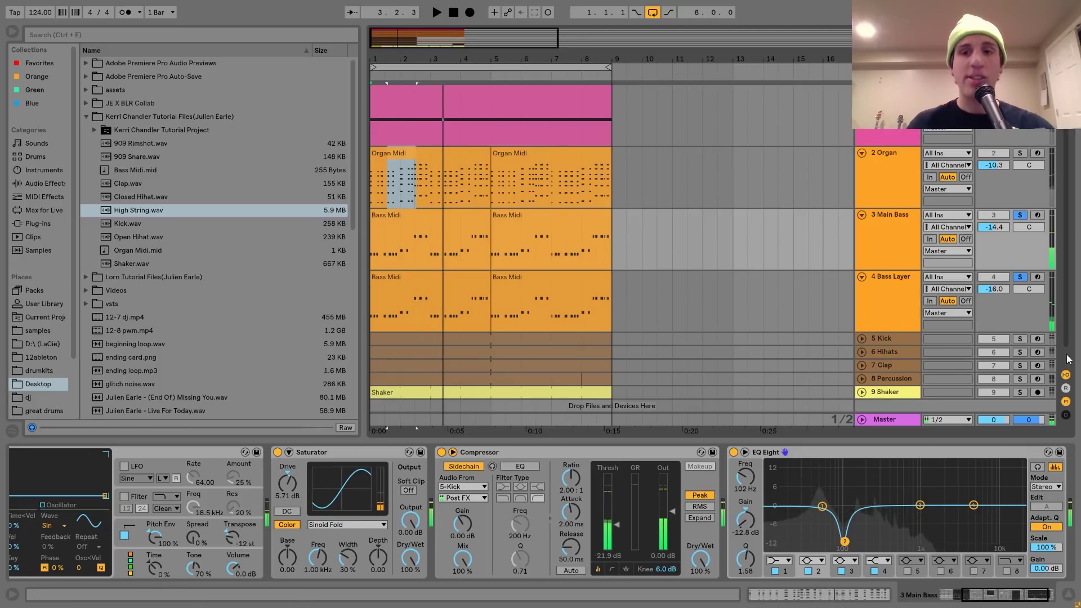
Open the first Bass Midi clip on Main Bass and compare its notes with the first Organ Midi clip.
double_click(414, 216)
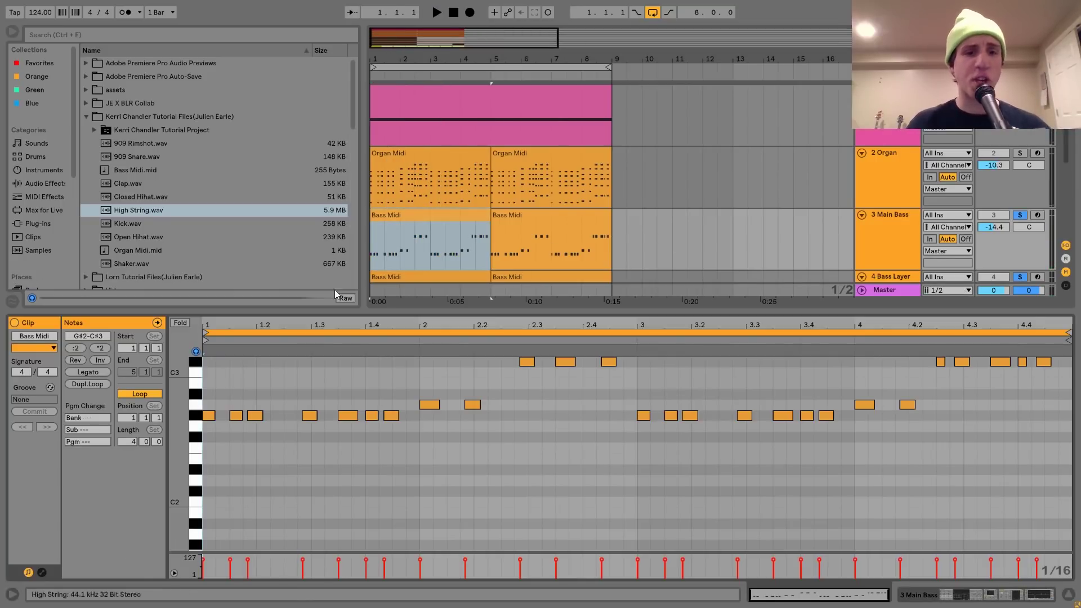
click(428, 154)
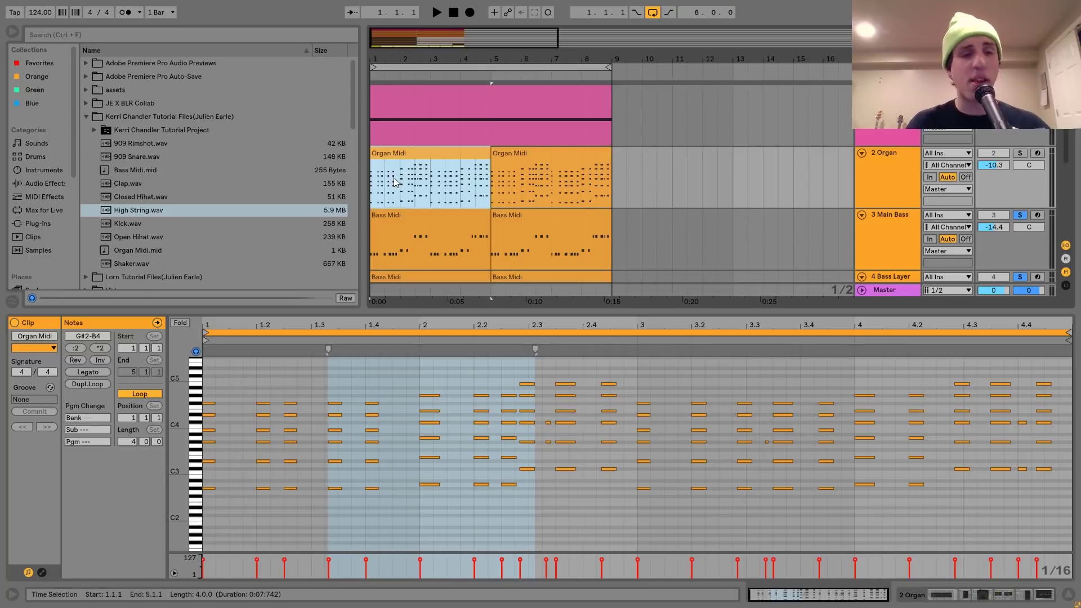
click(429, 225)
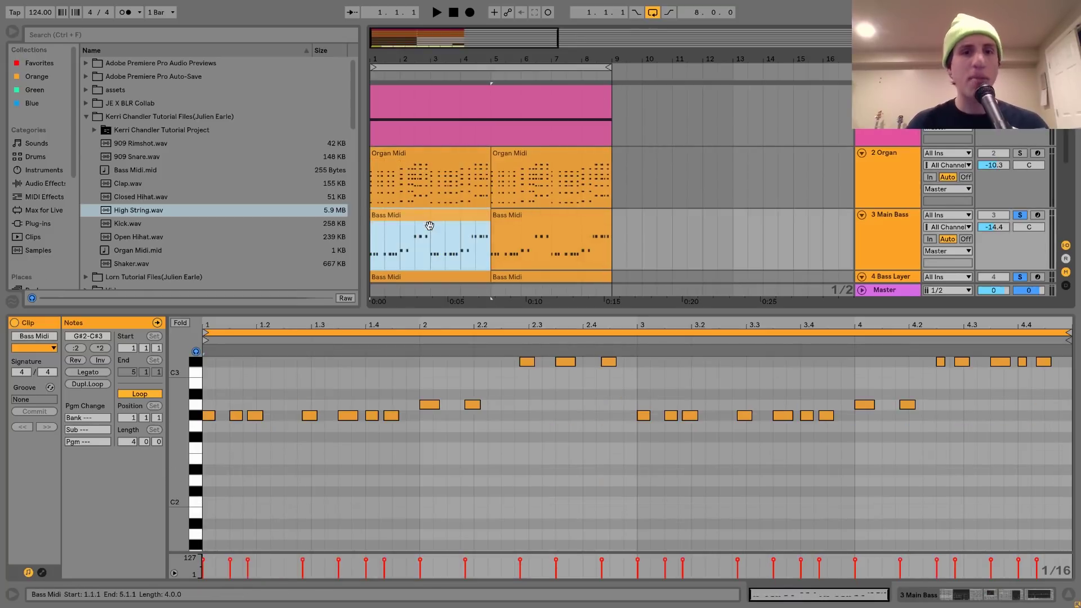
Add the Organ track to the soloed basses, listen to them together, and show the Main Bass device chain.
click(1020, 154)
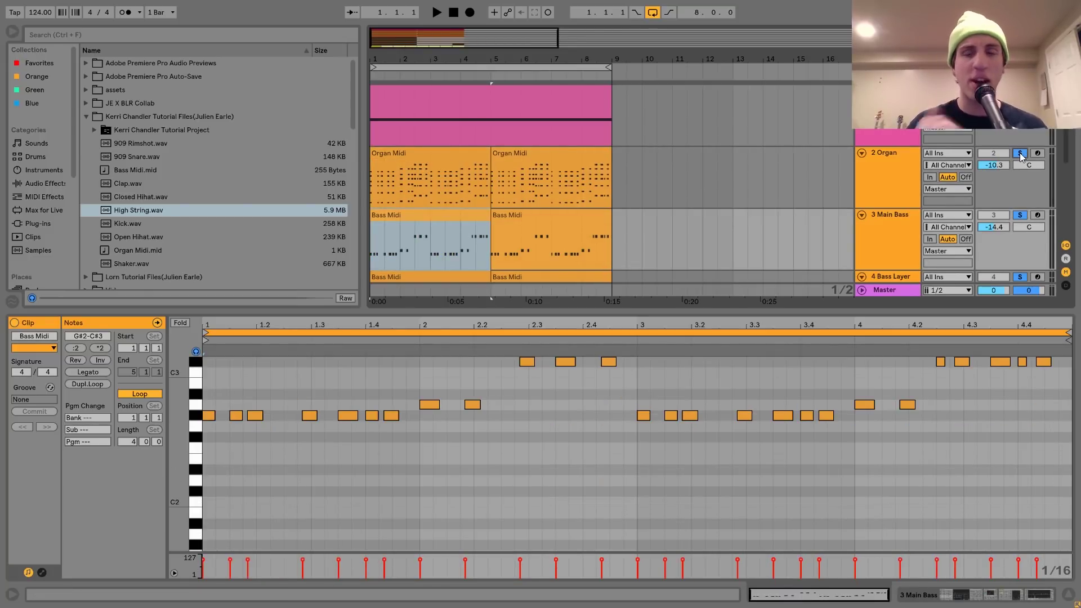
key(space)
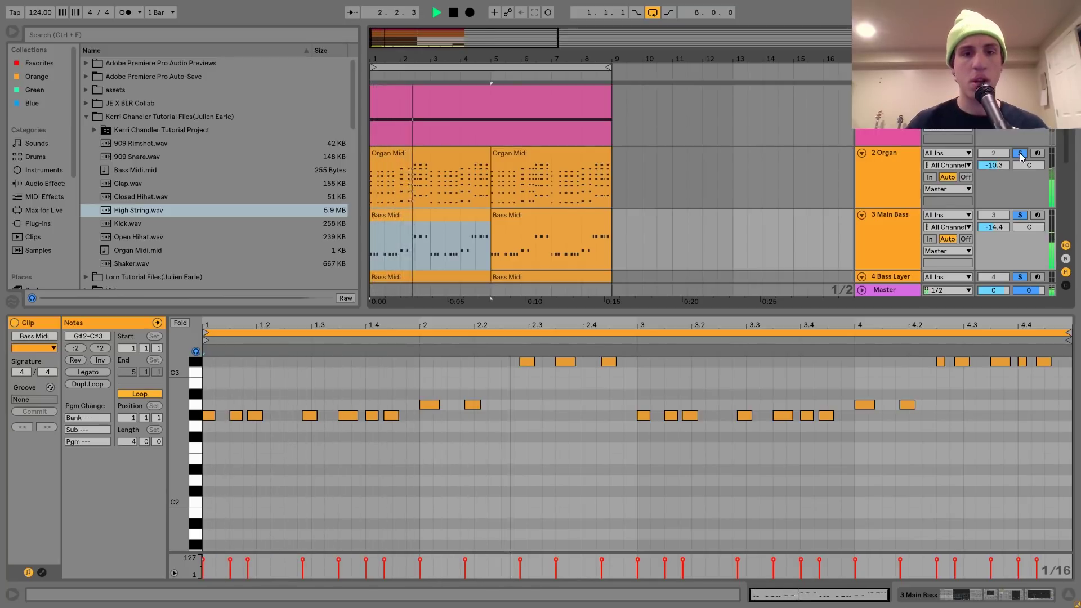
key(space)
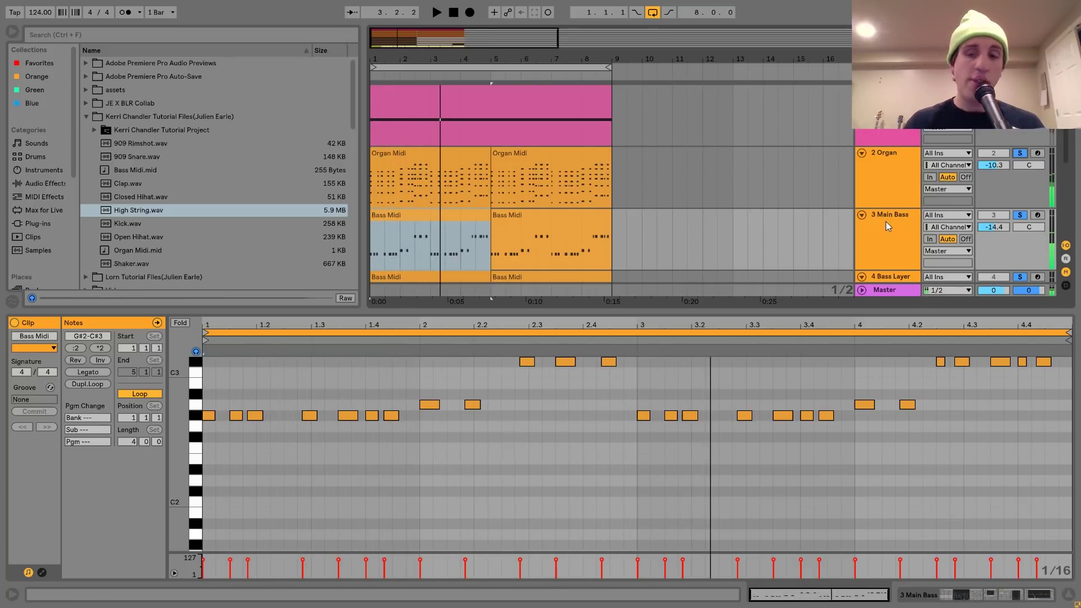
click(886, 222)
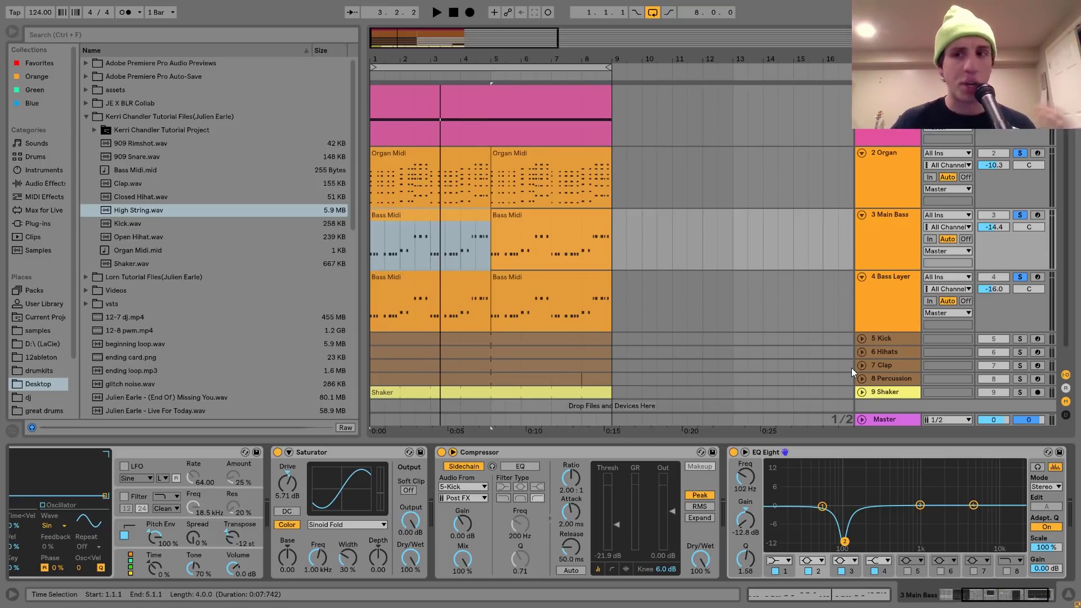
Unsolo the Organ and Bass Layer tracks and listen to Main Bass on its own.
click(1020, 153)
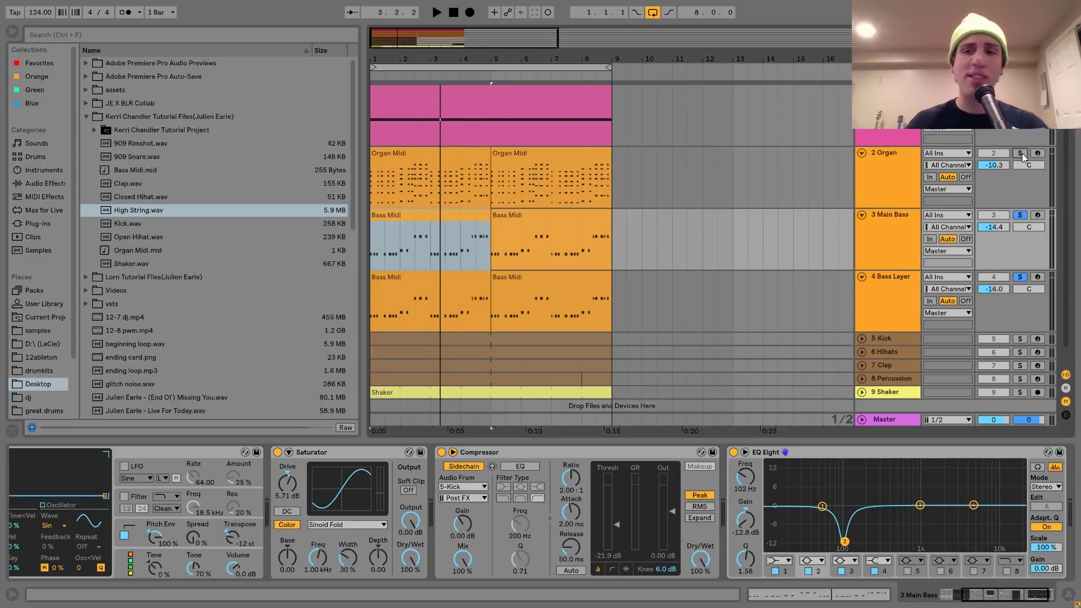
click(895, 255)
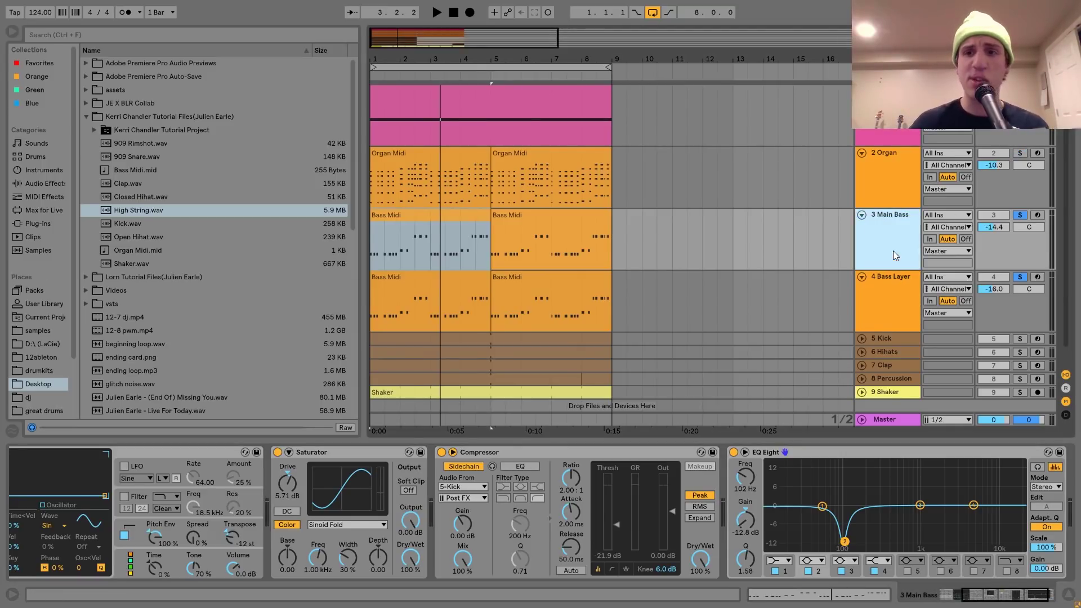
click(1020, 278)
click(917, 224)
key(space)
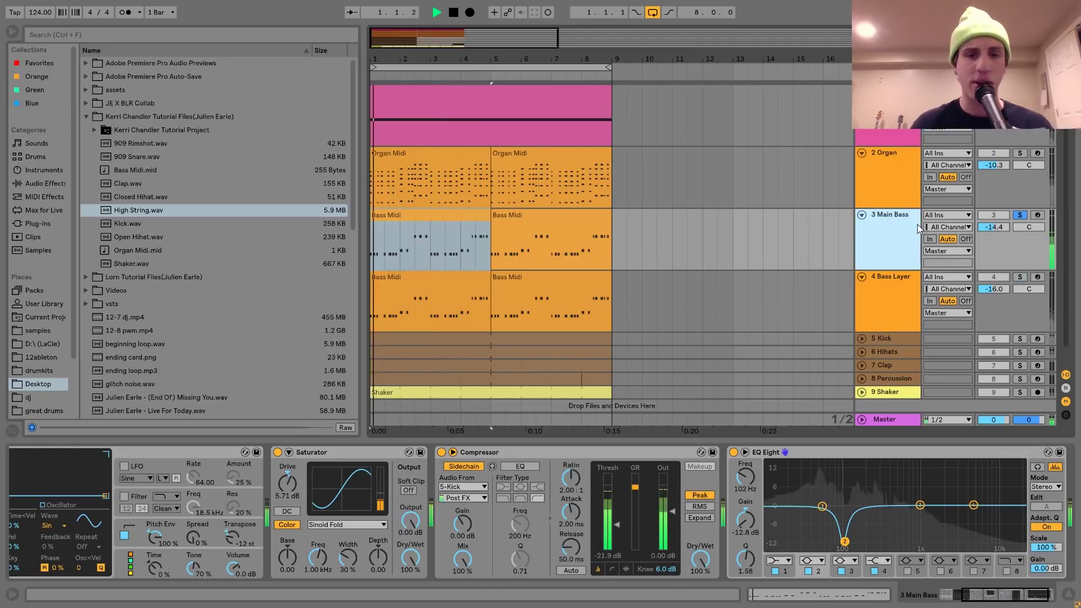
key(space)
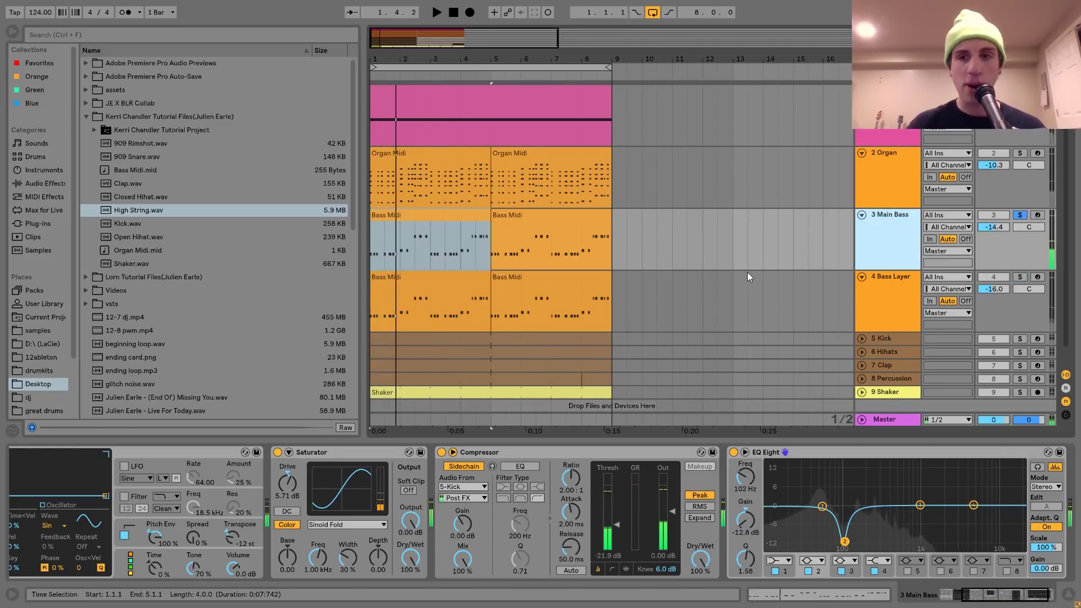
Solo only the Bass Layer, listen to it alone, and show its device chain.
click(1019, 277)
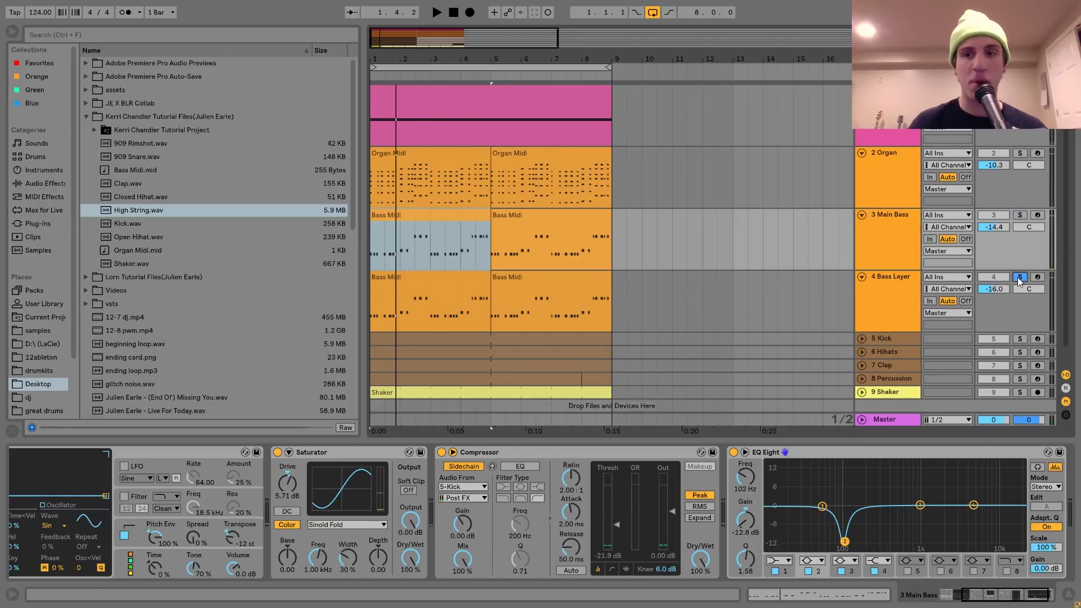
key(space)
click(884, 296)
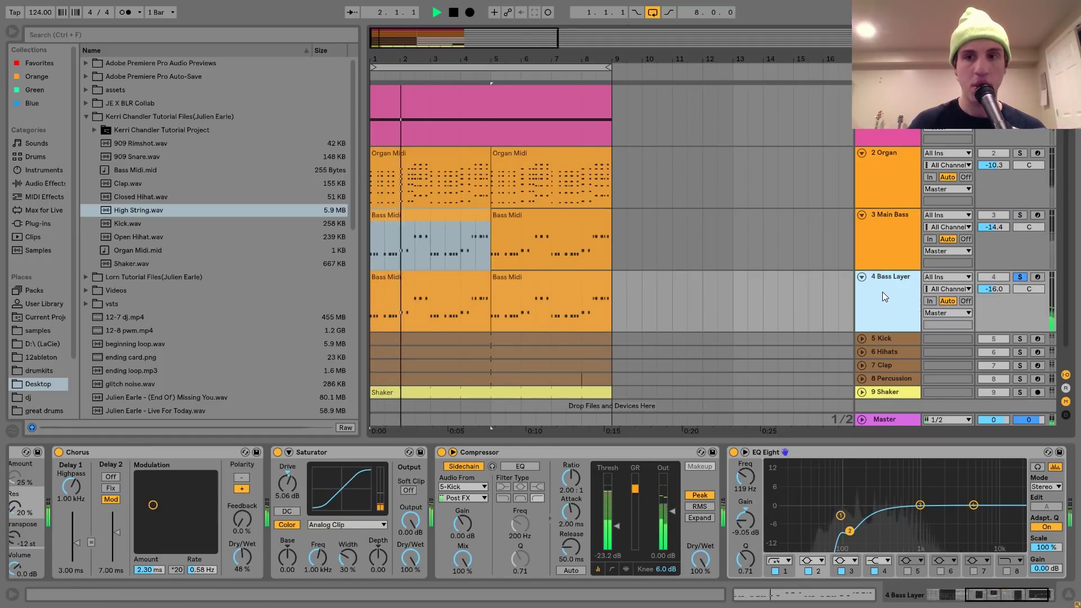
key(space)
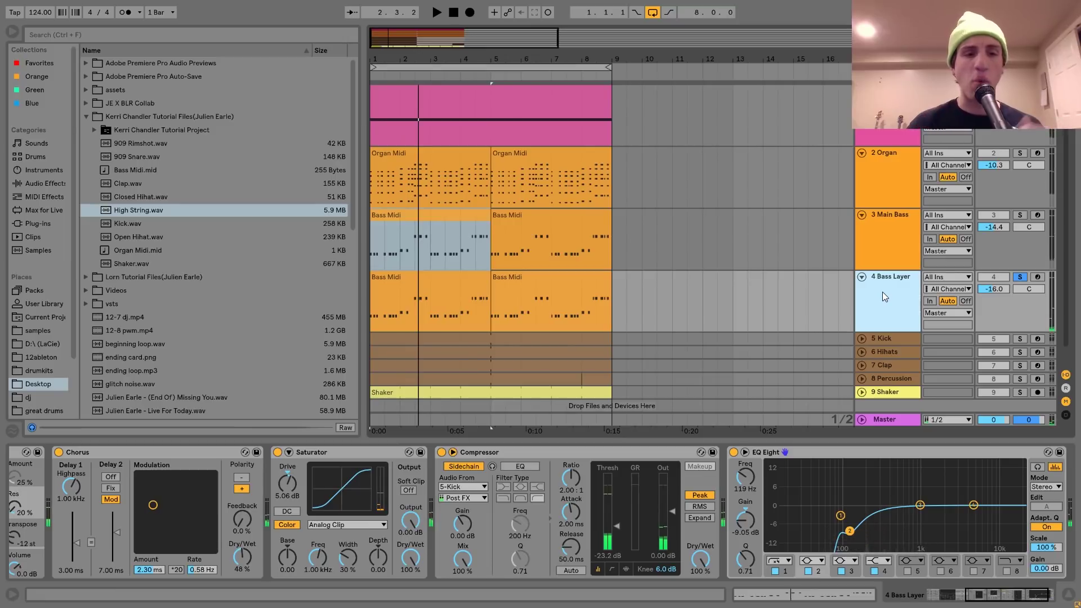
Solo Main Bass again, listen to it, and inspect oscillators A and B and the pitch envelope in its Operator.
click(884, 255)
click(1020, 215)
scroll(616, 515, up, 3)
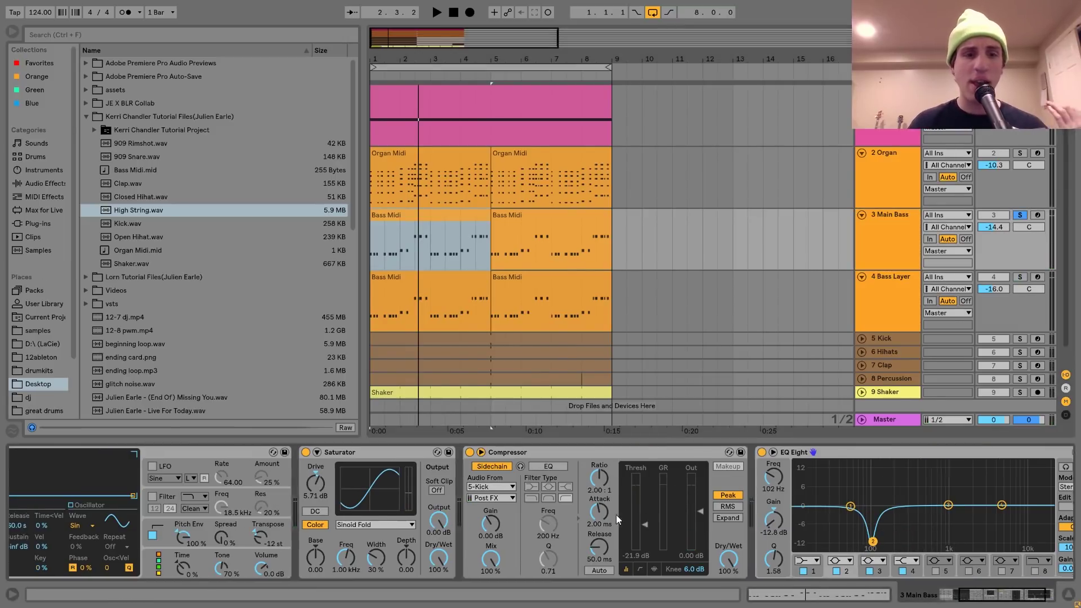
click(90, 454)
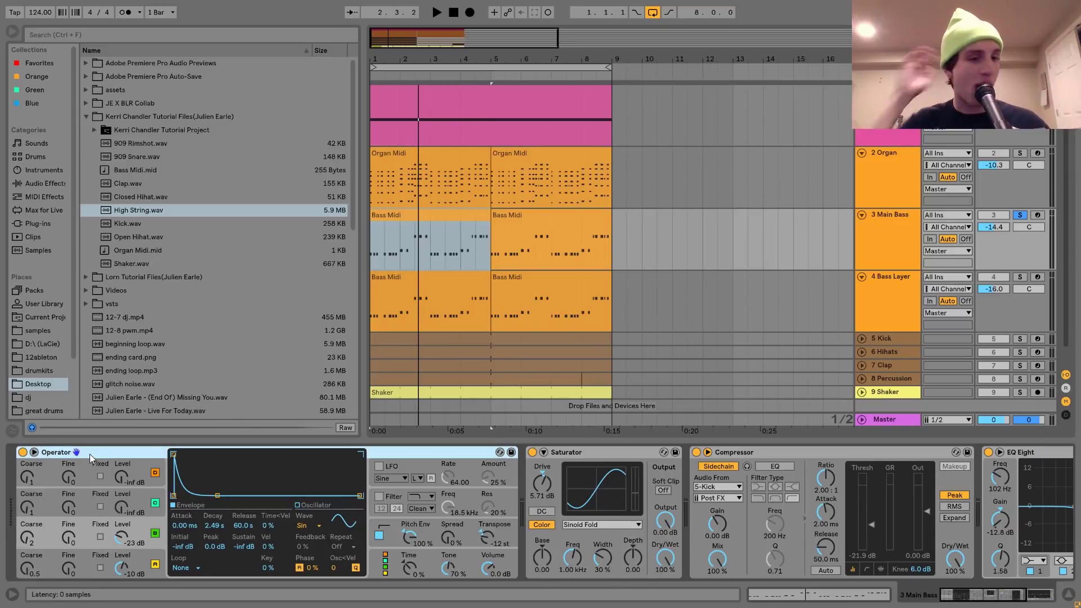
click(144, 562)
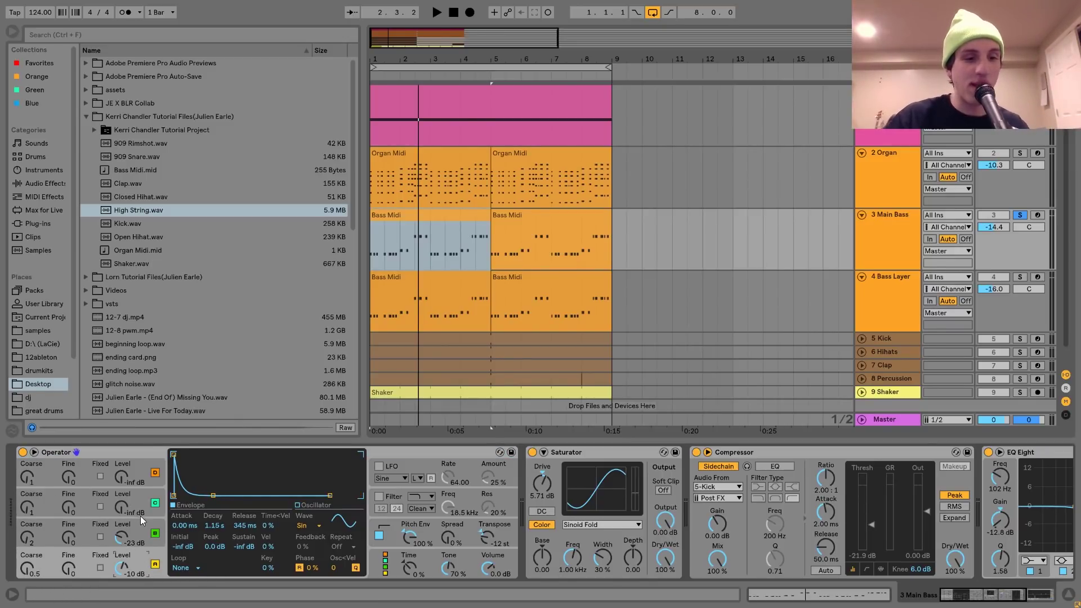
click(146, 543)
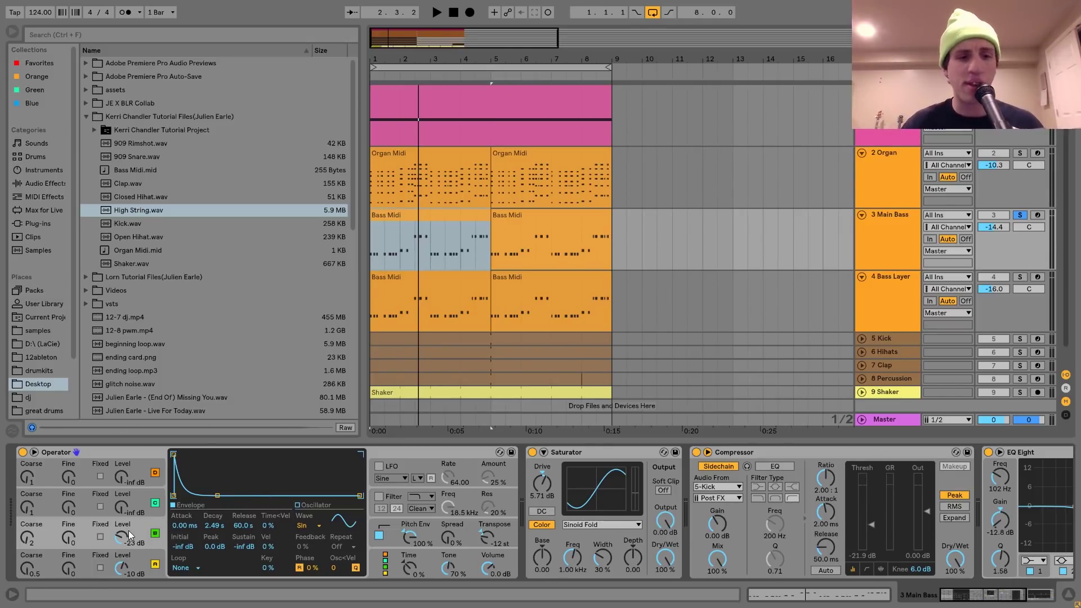
key(space)
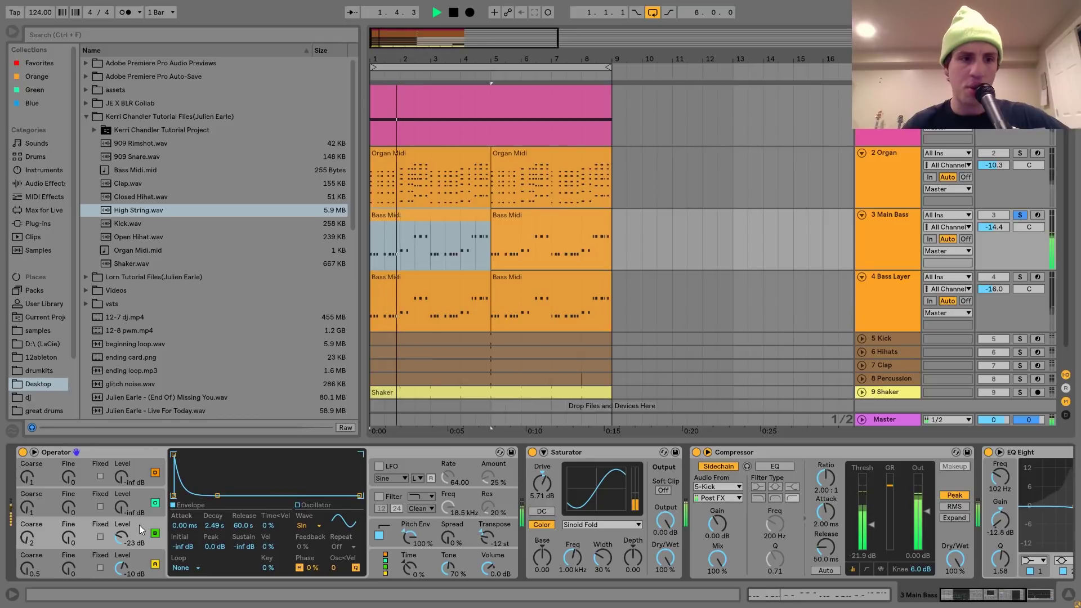
key(space)
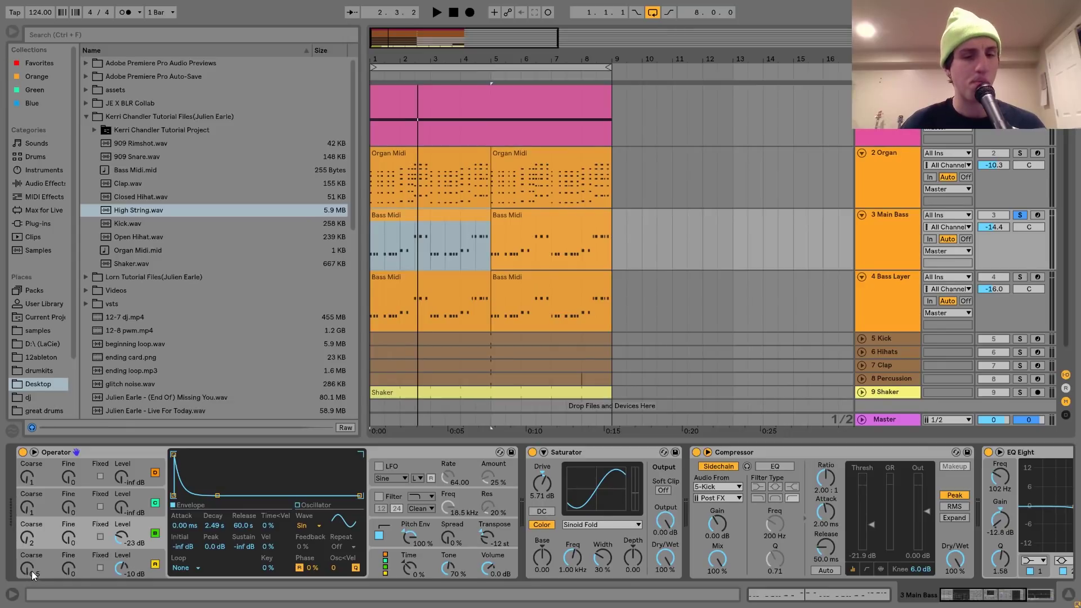
click(398, 532)
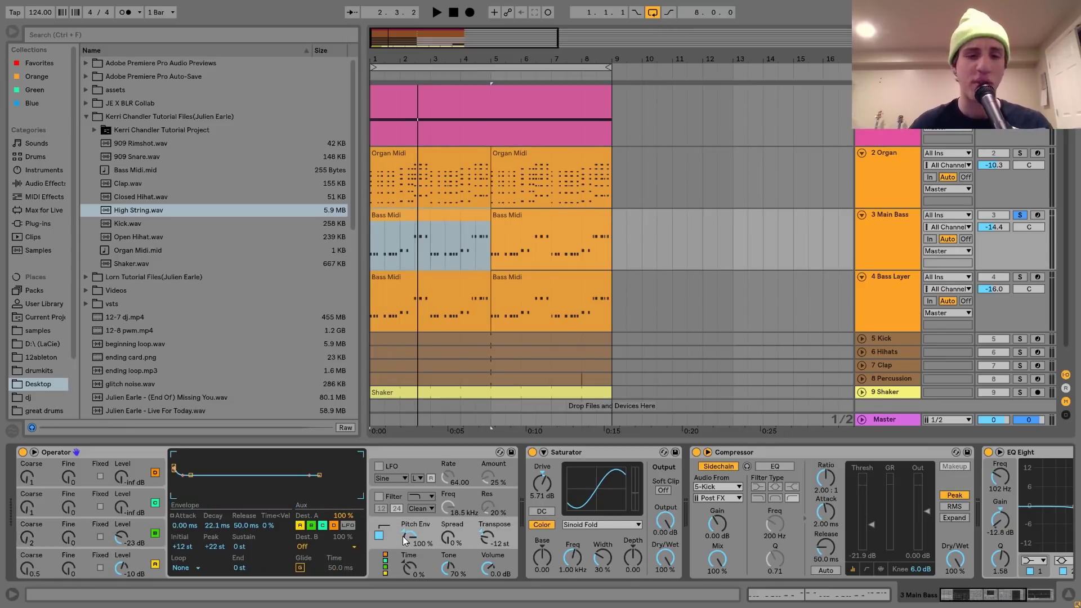
Compare the Analog Clip curve with Sinoid Fold in the Main Bass Saturator during playback, ending on Sinoid Fold.
scroll(404, 538, right, 5)
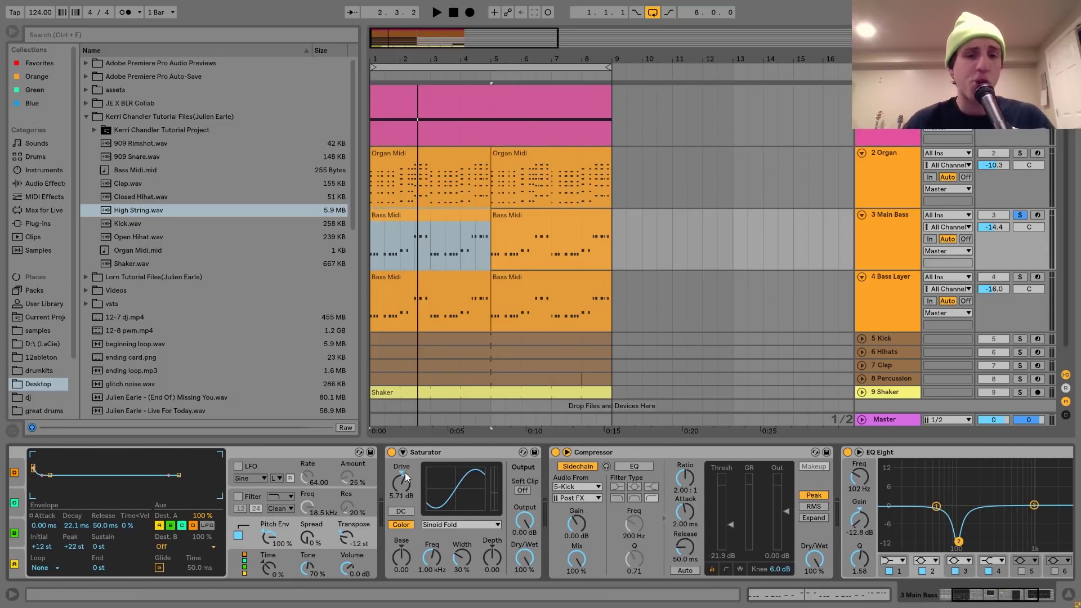
click(461, 524)
click(450, 452)
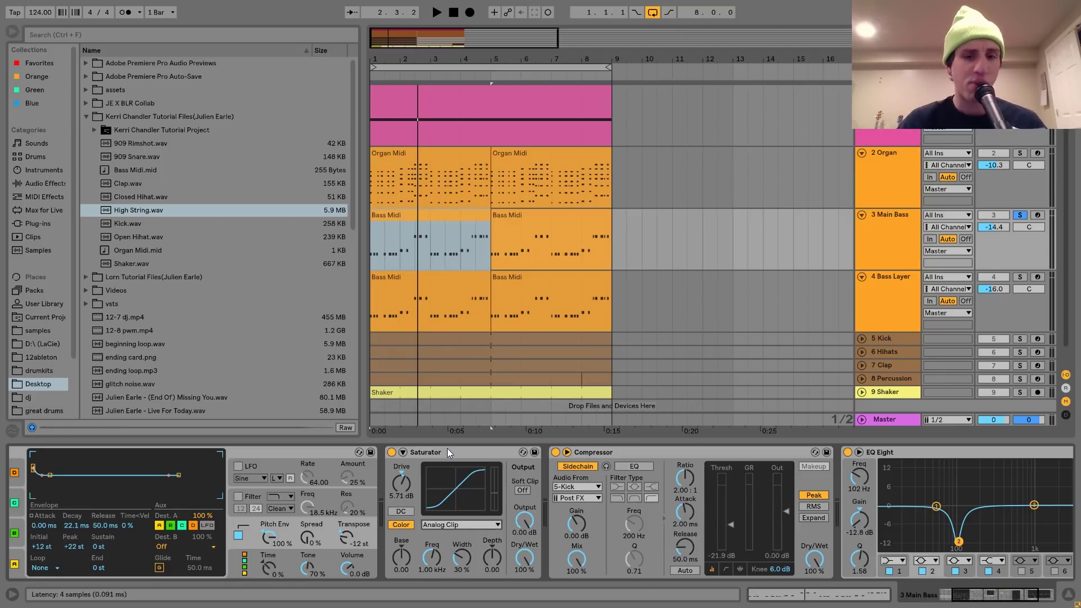
key(space)
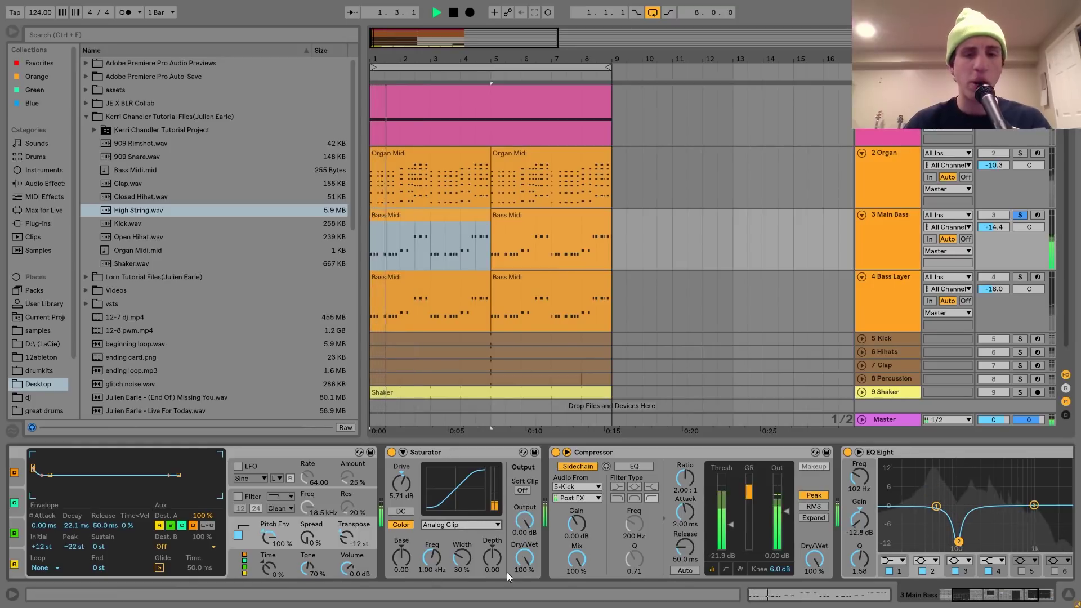
click(451, 525)
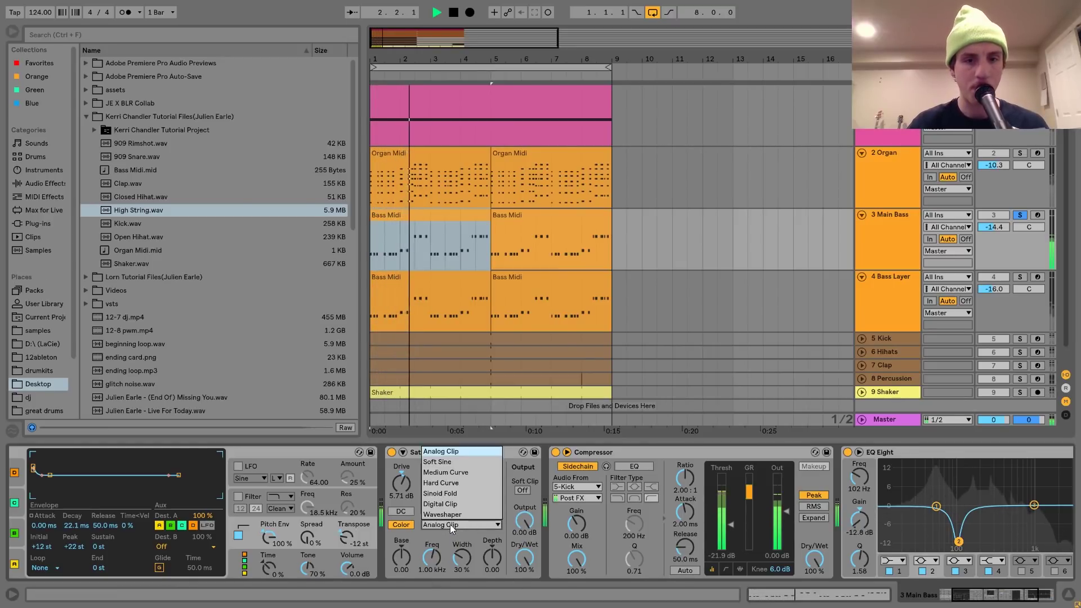
click(448, 490)
key(space)
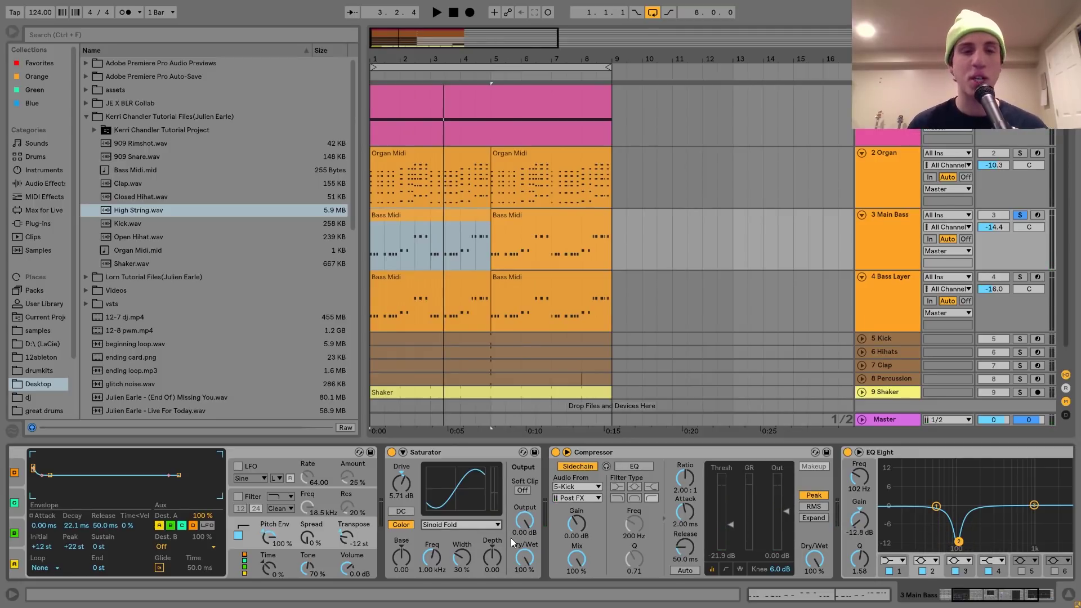
Inspect the Main Bass Compressor, bypass the EQ Eight, and listen to the bass with the Kick soloed alongside.
scroll(511, 539, right, 3)
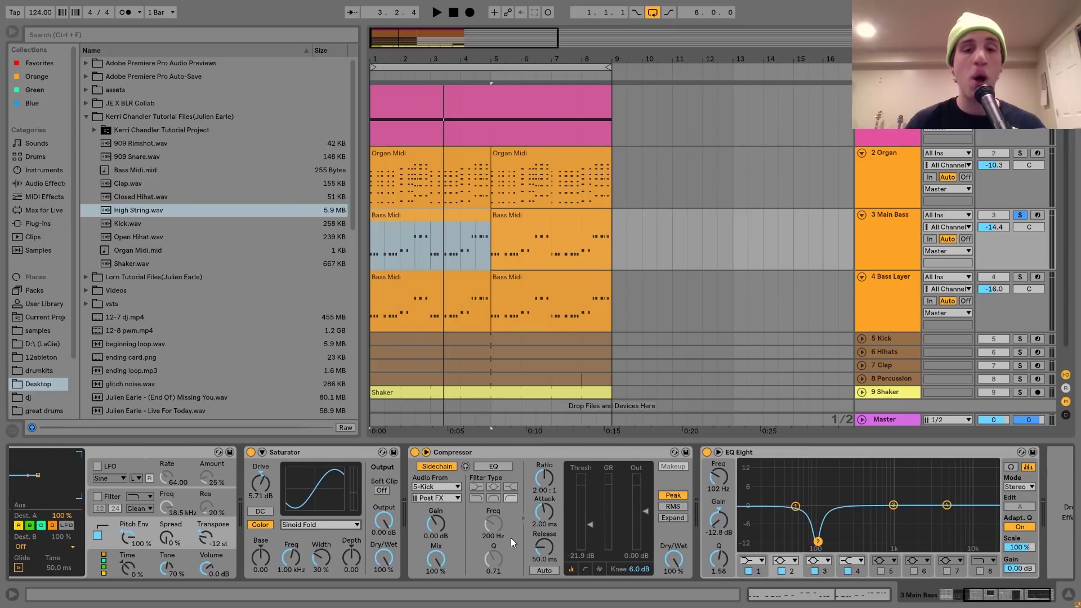
click(545, 453)
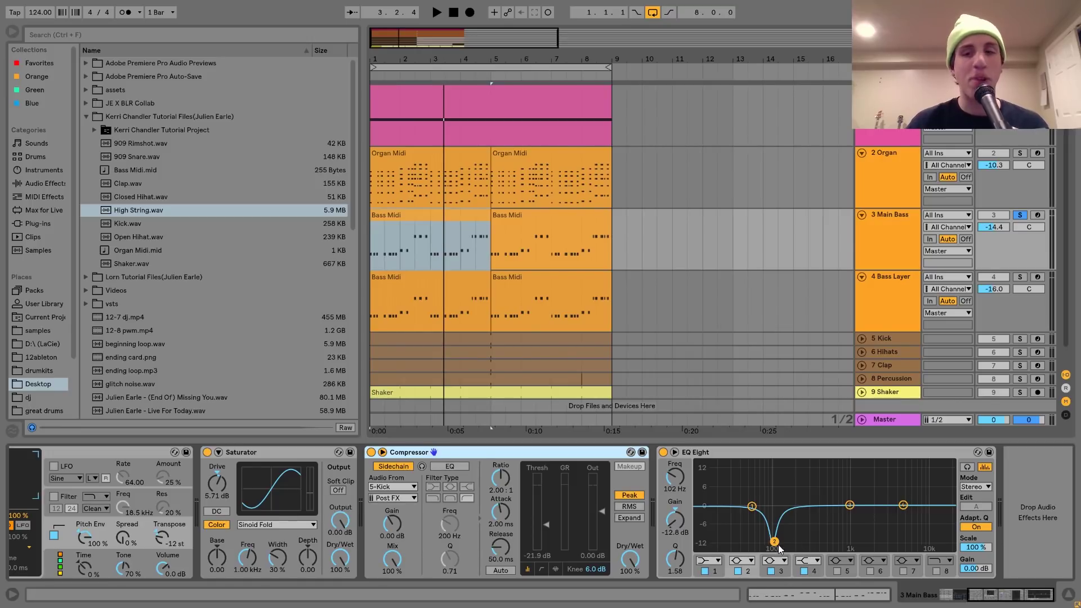
click(1020, 339)
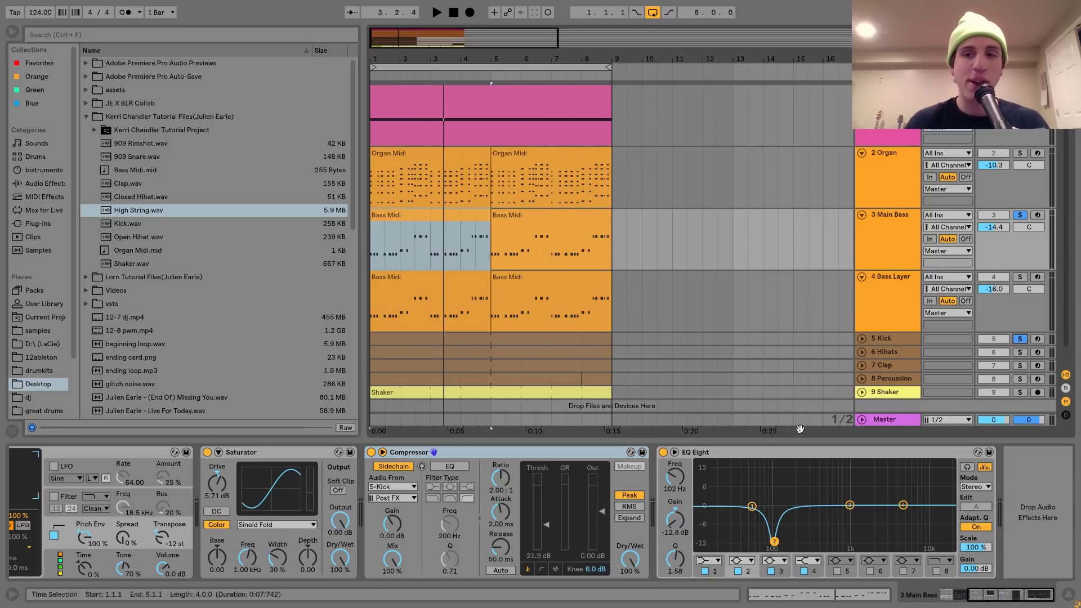
click(663, 452)
key(space)
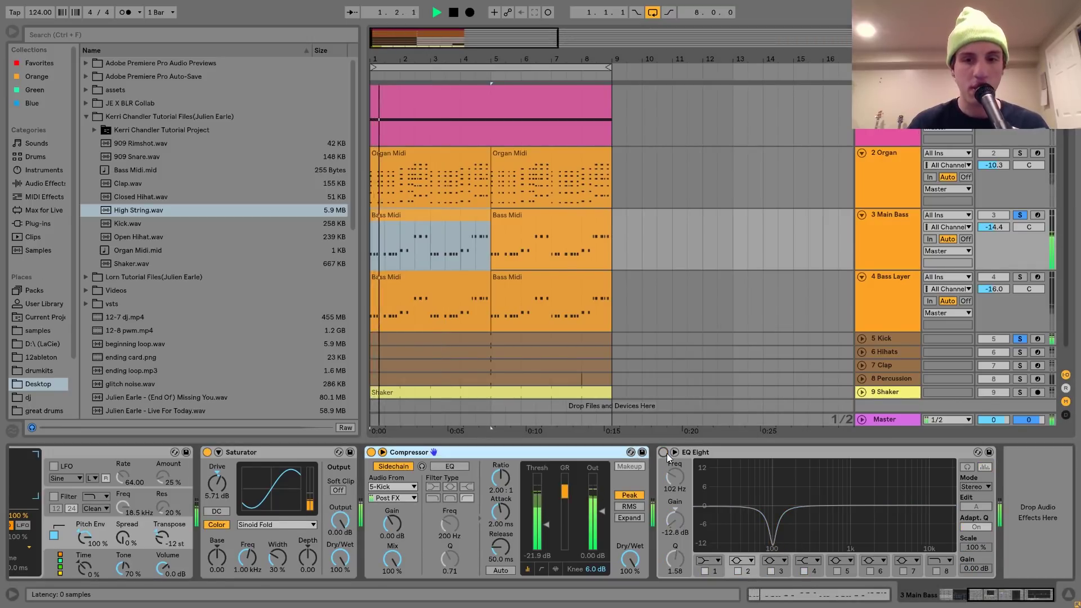
key(space)
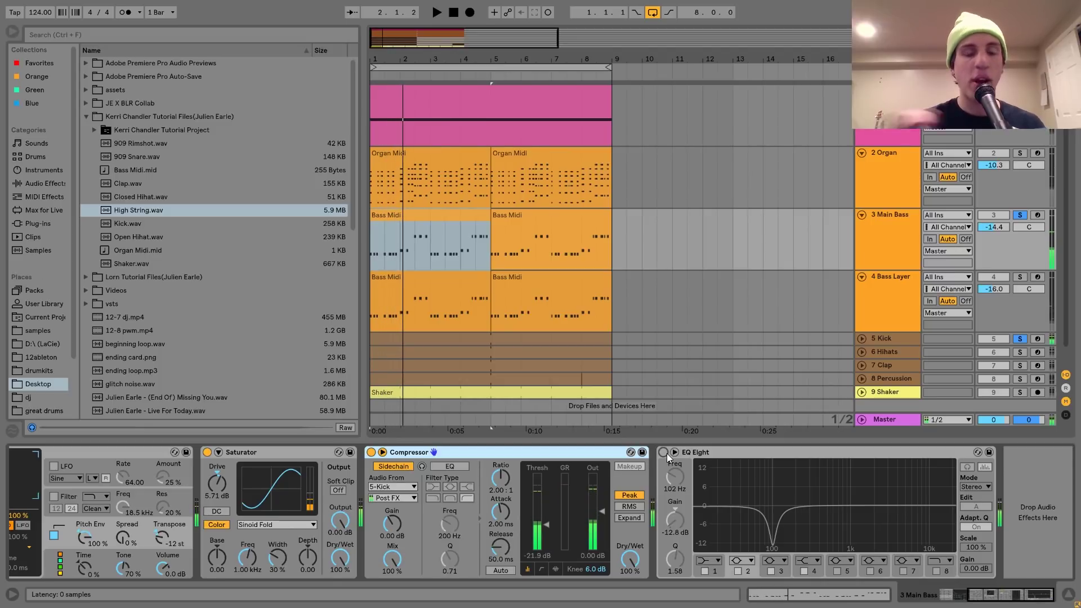
Re-enable the Main Bass EQ Eight, listen to the bass against the Kick, and unsolo the Kick.
click(665, 453)
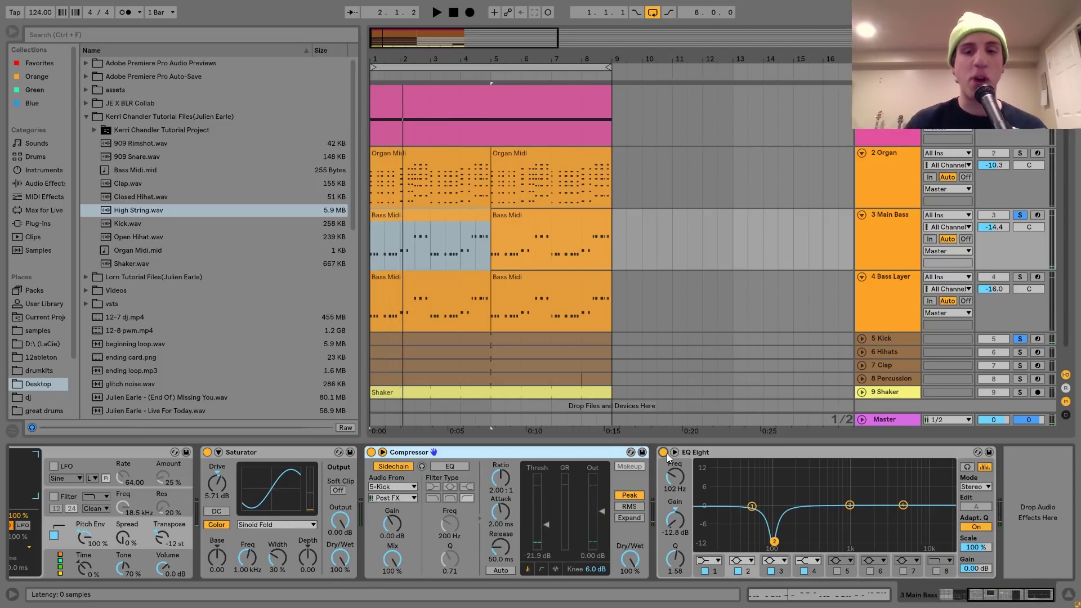
key(space)
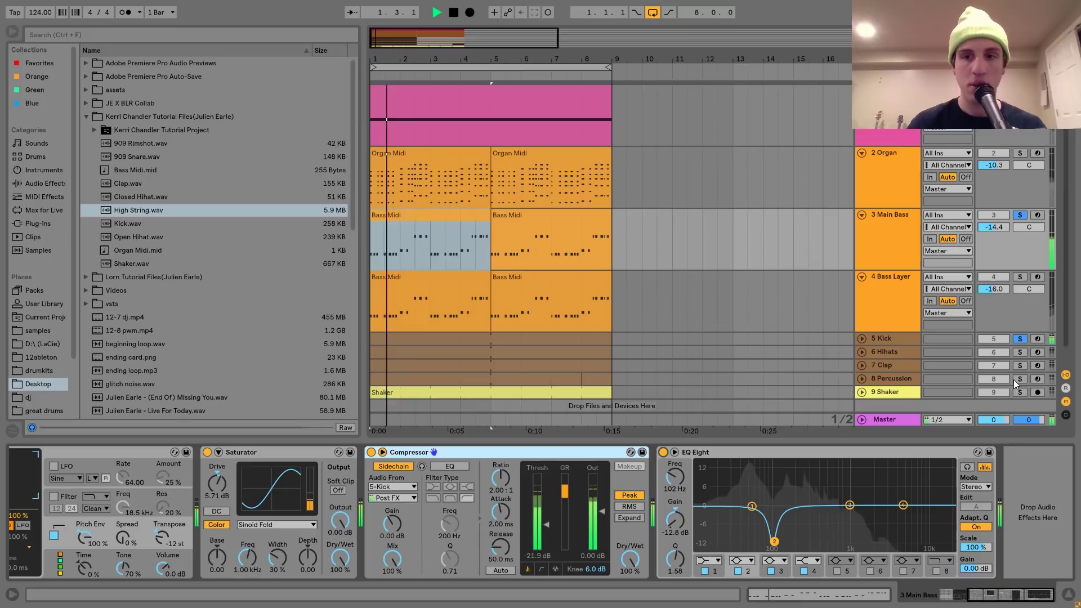
click(1019, 338)
key(space)
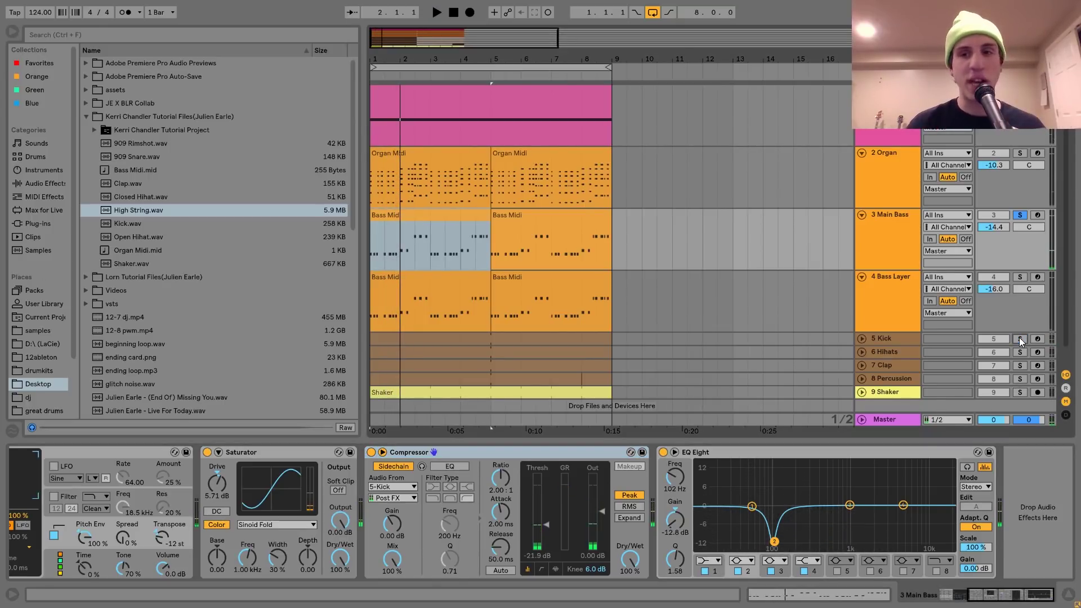
Solo the Bass Layer and inspect its Operator's oscillator A, filter and pitch envelope, plus the effects that follow.
click(906, 290)
click(1019, 277)
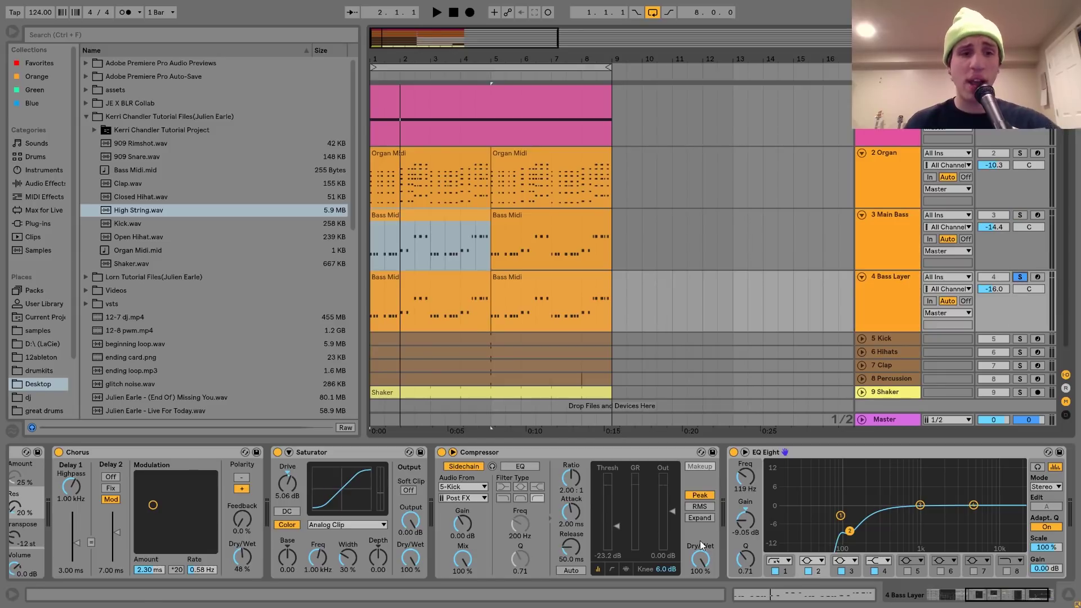
scroll(676, 547, up, 5)
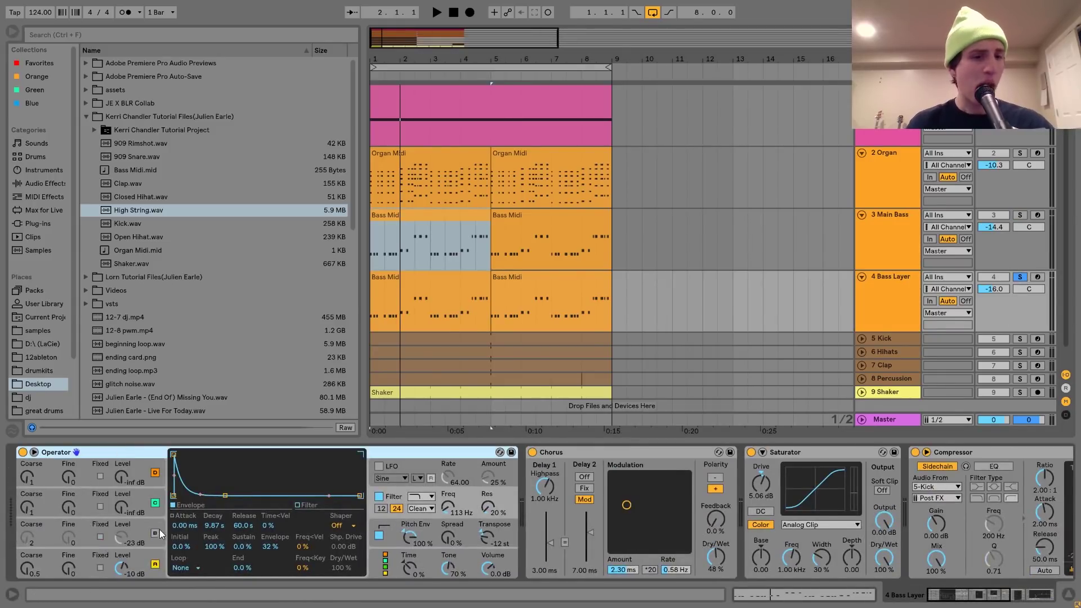
click(153, 559)
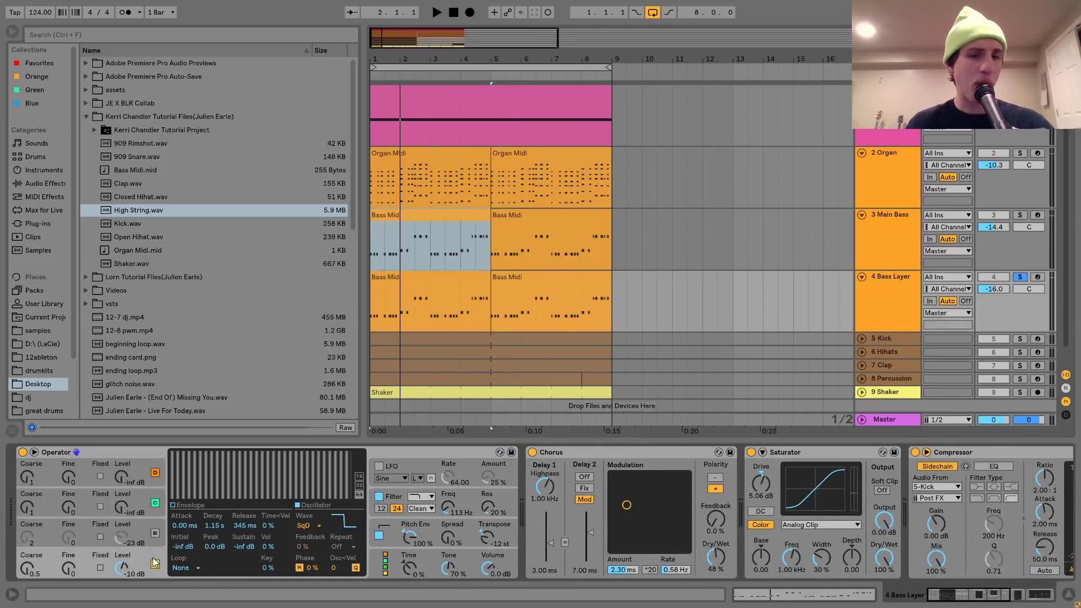
click(428, 499)
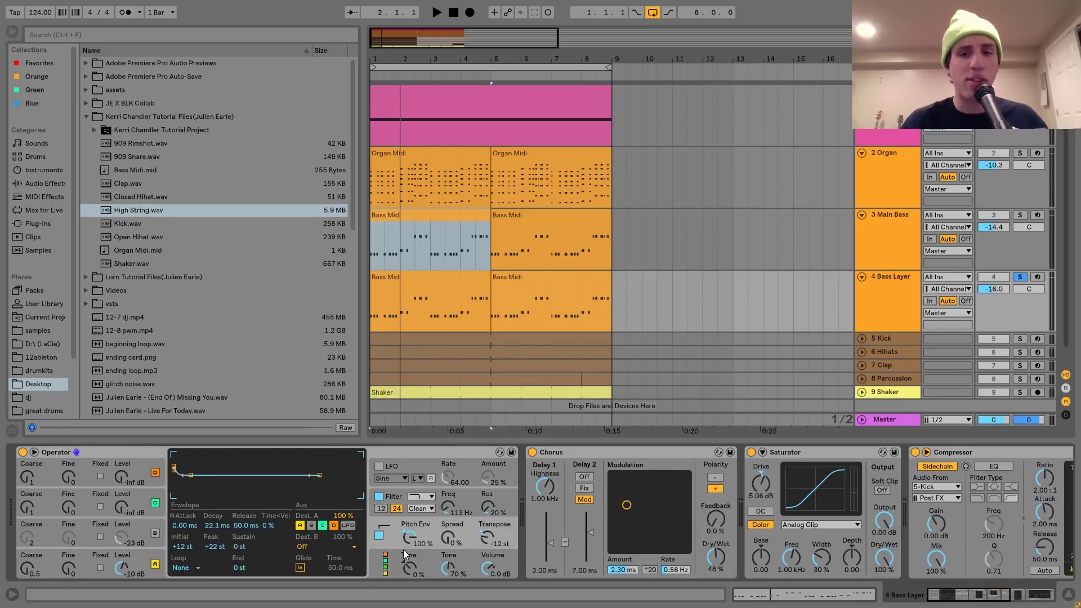
scroll(403, 550, down, 5)
scroll(403, 555, up, 4)
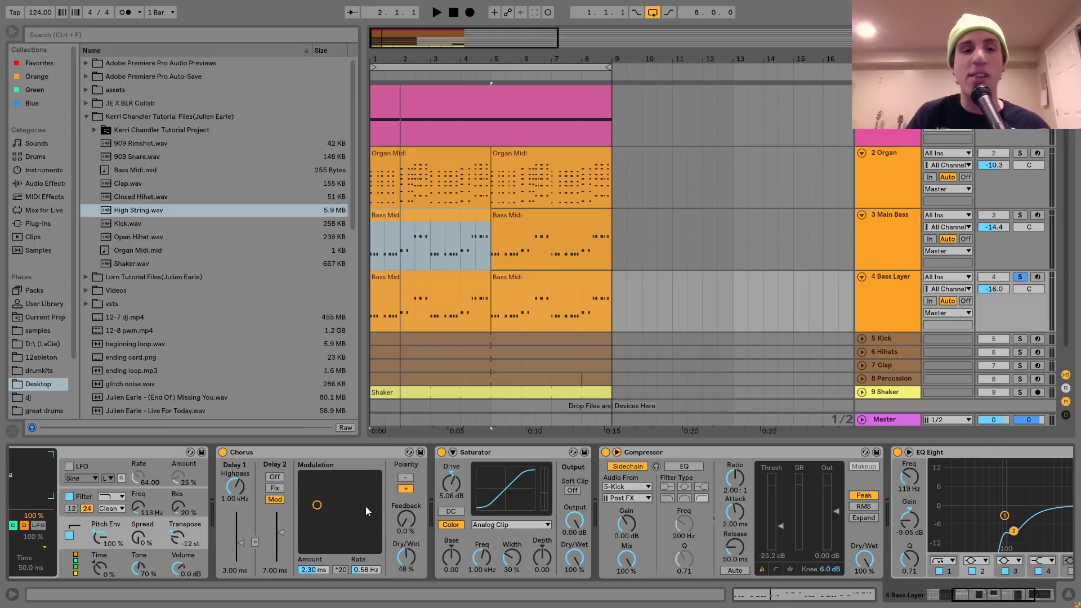
scroll(366, 505, up, 4)
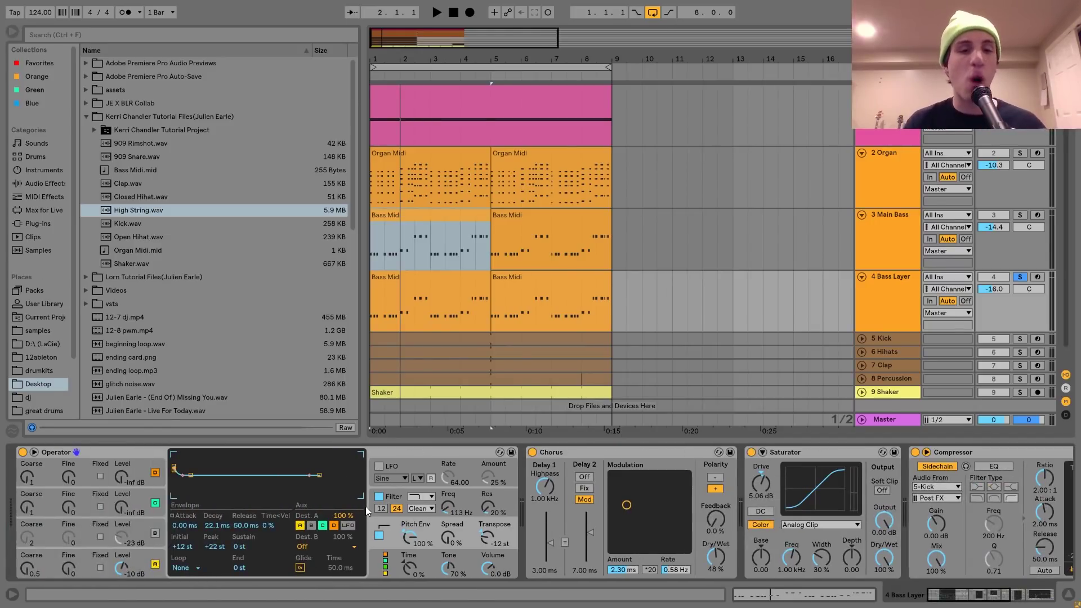
Play the soloed Bass Layer and raise its track volume to about -6.3 dB.
key(space)
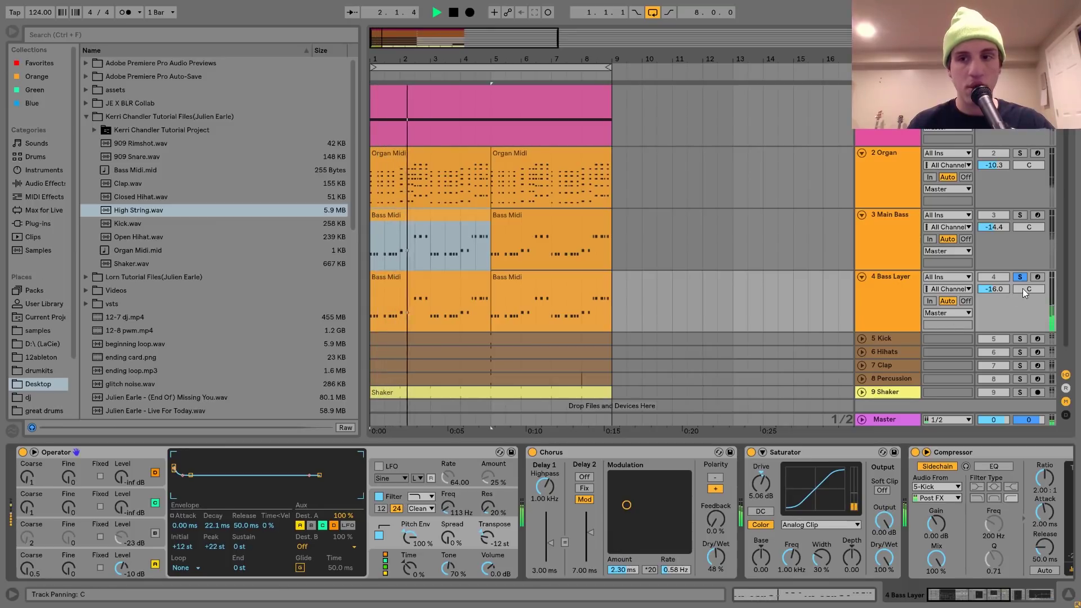
drag(998, 291, 998, 264)
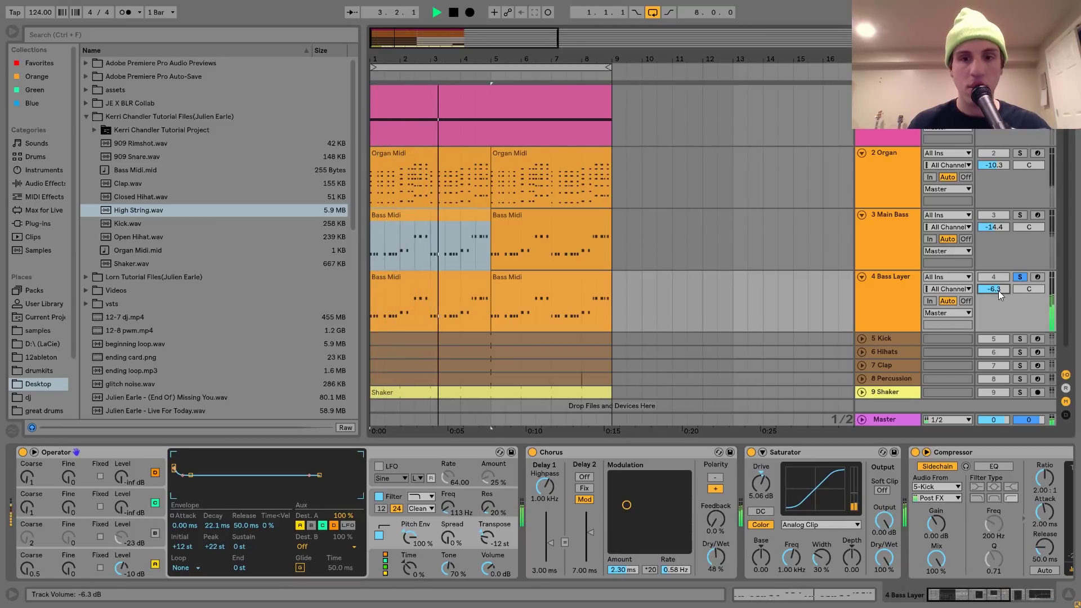
Stop playback, undo the Bass Layer volume change, and inspect the track's Saturator, Compressor and EQ Eight.
key(space)
key(ctrl+z)
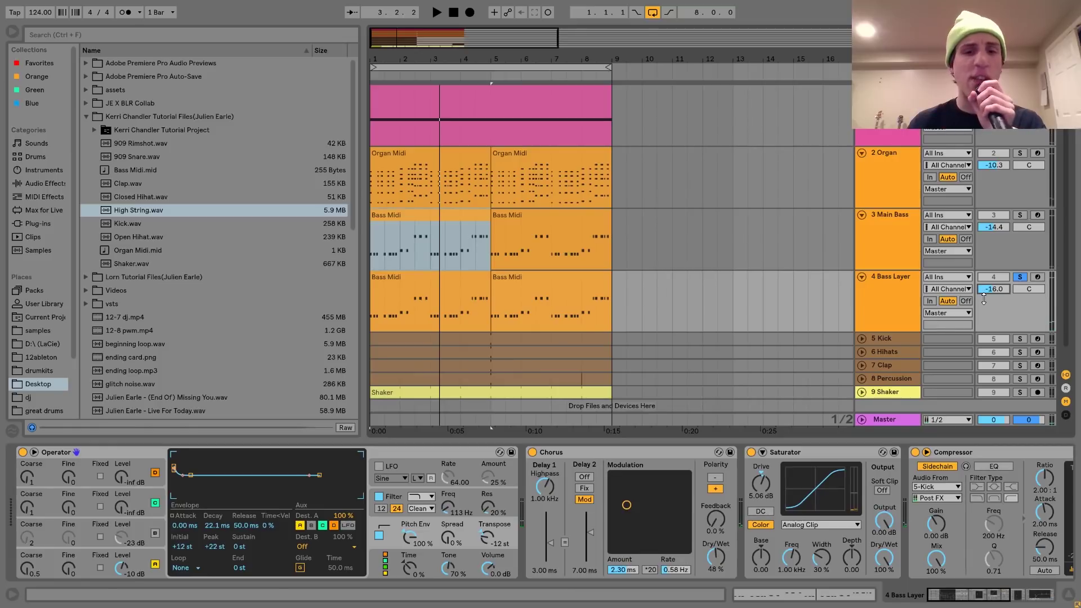
scroll(600, 470, right, 5)
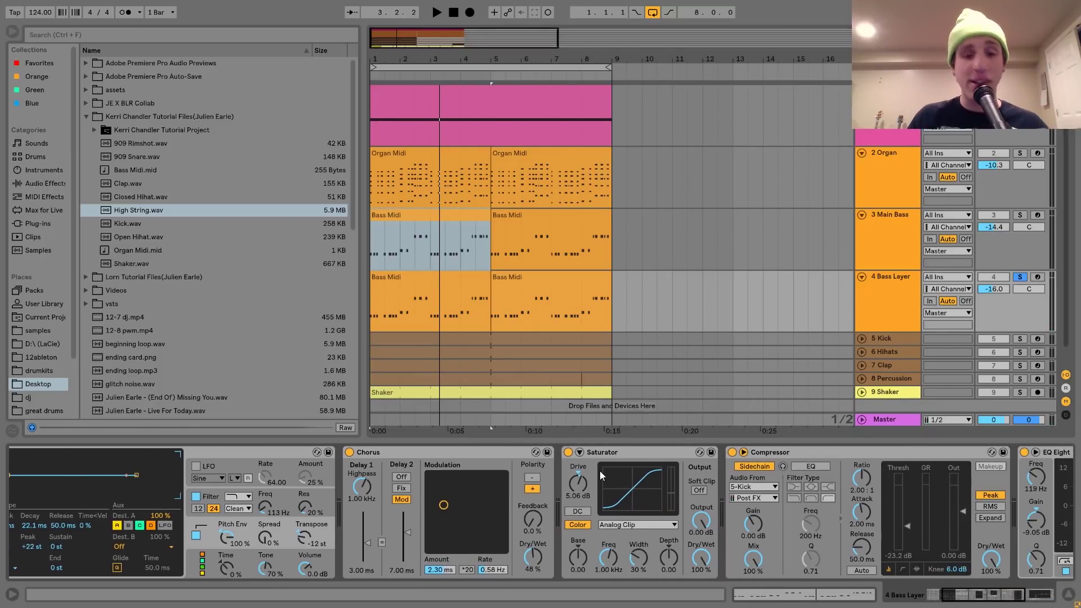
scroll(599, 471, right, 2)
click(535, 455)
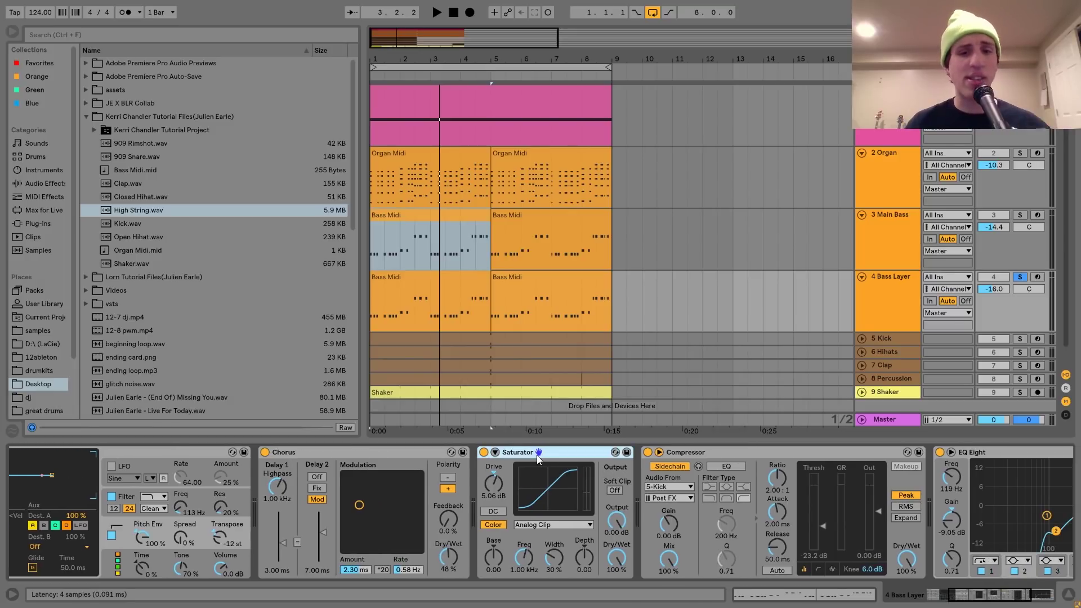
scroll(497, 485, right, 7)
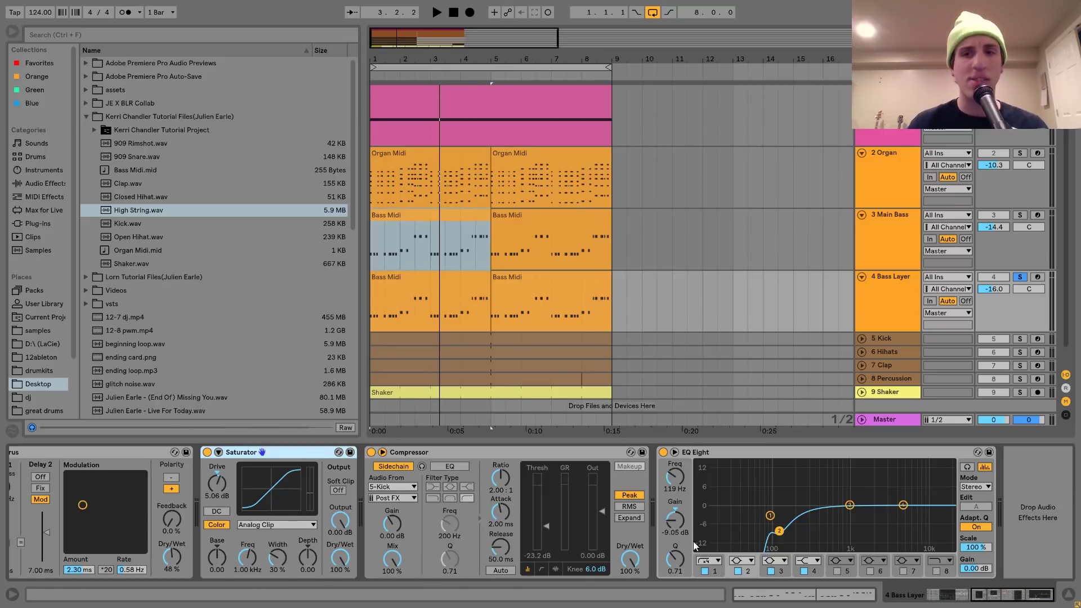
Solo the Main Bass and listen to it, and switch the solo to the Bass Layer to compare the two.
click(1023, 217)
key(space)
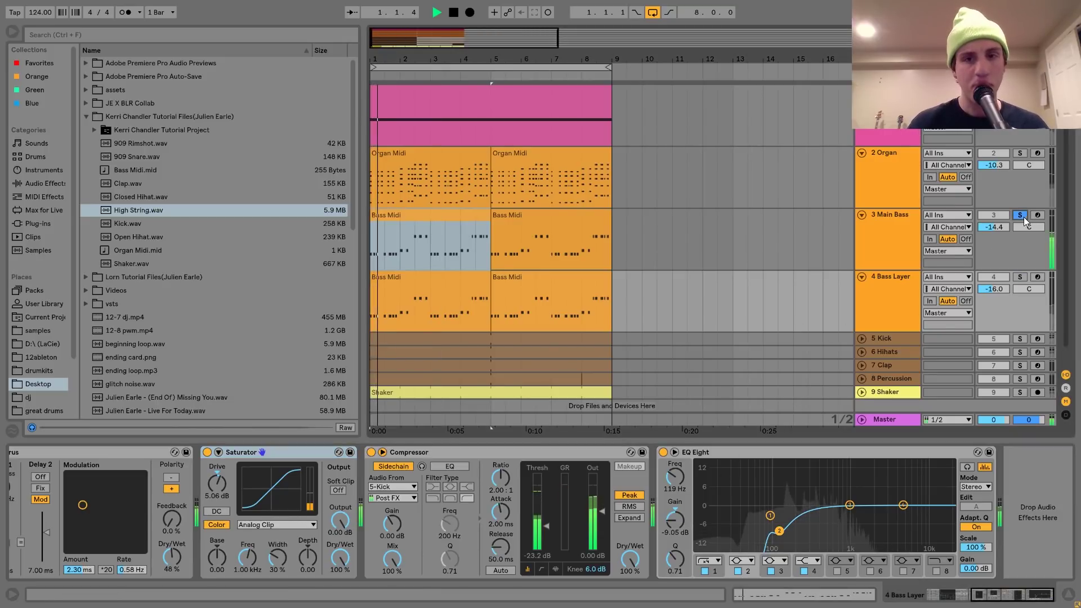
click(1020, 276)
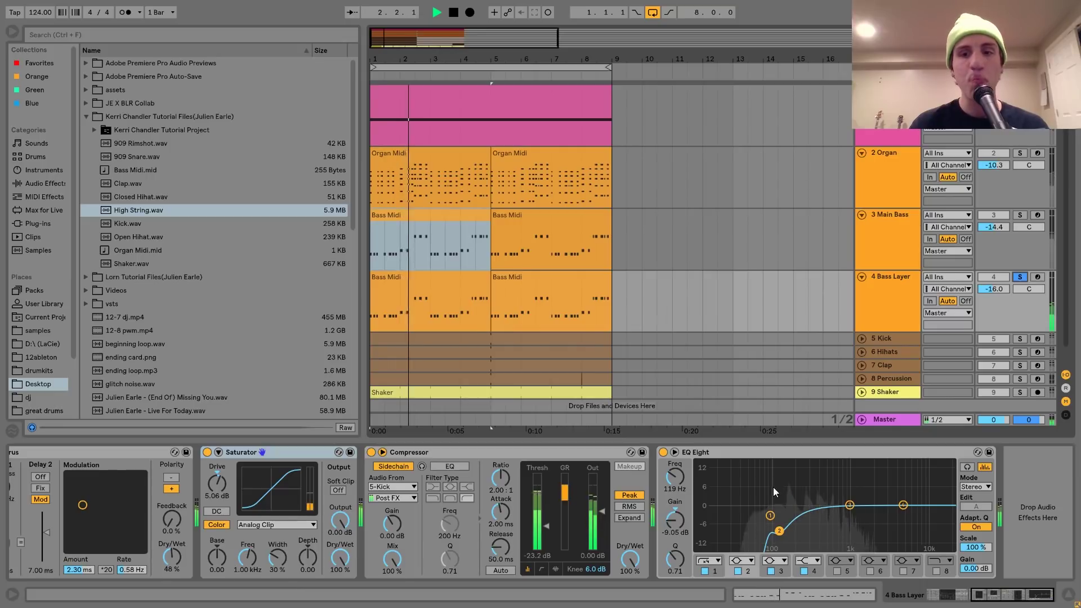
key(space)
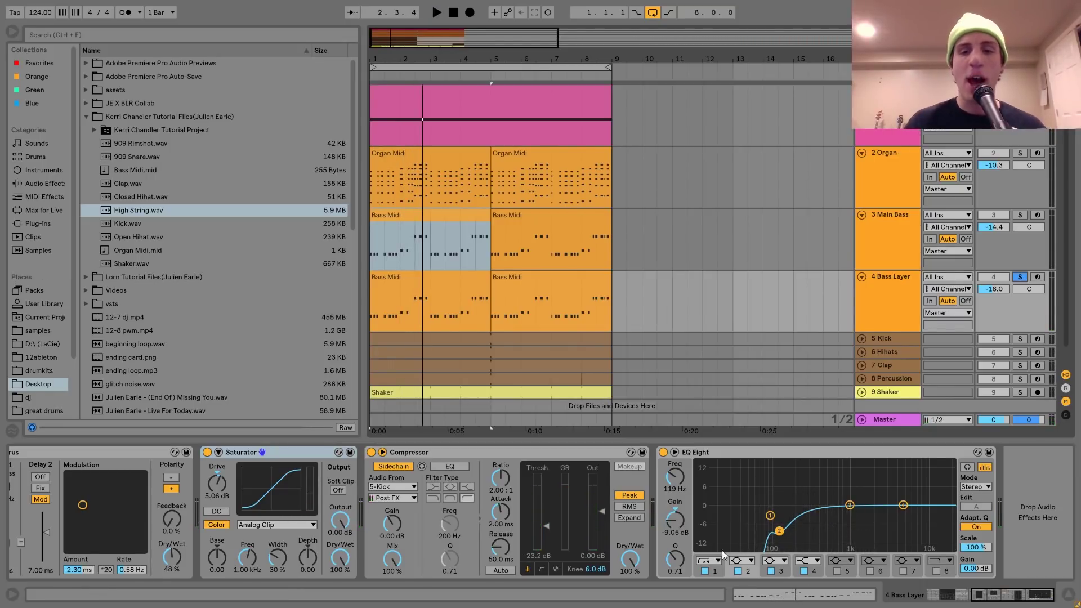
Solo the Kick, Hihats, Clap, Percussion and Shaker together, listen to the drums, and select the Kick track.
click(1021, 340)
key(space)
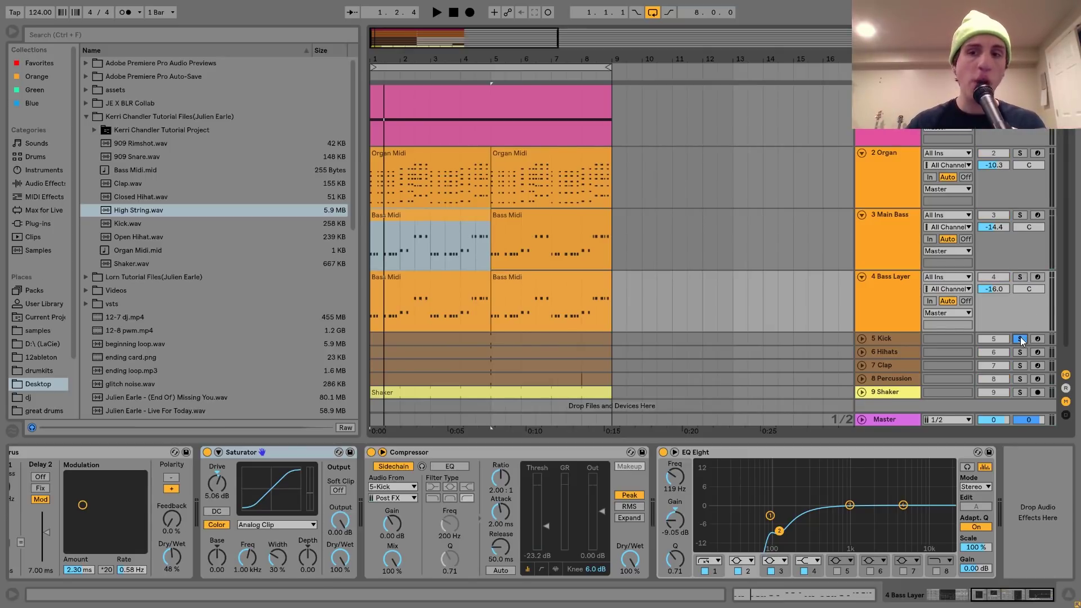
click(1020, 366)
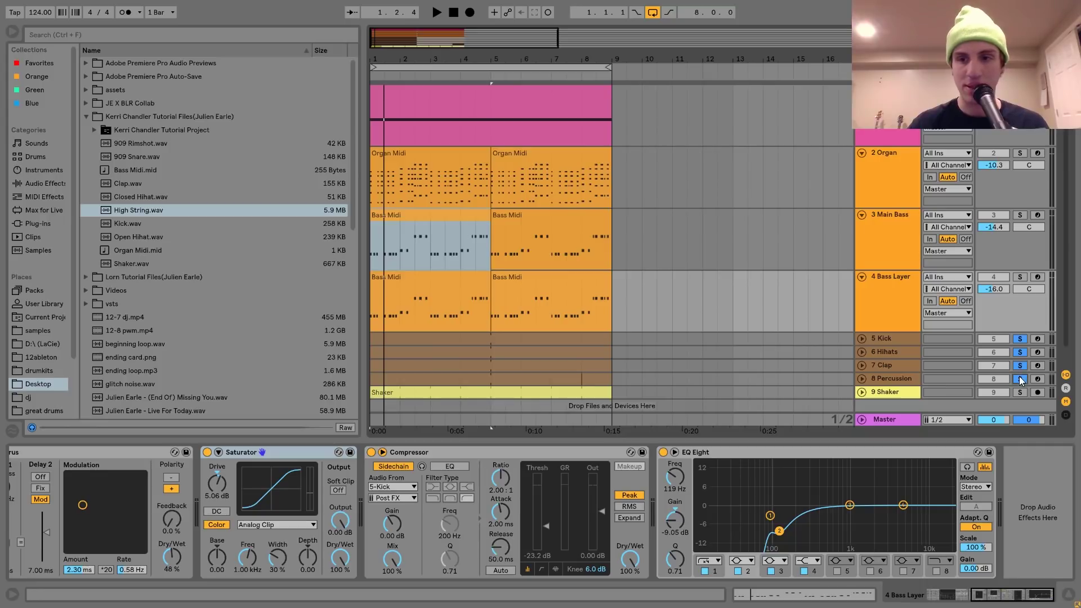
key(space)
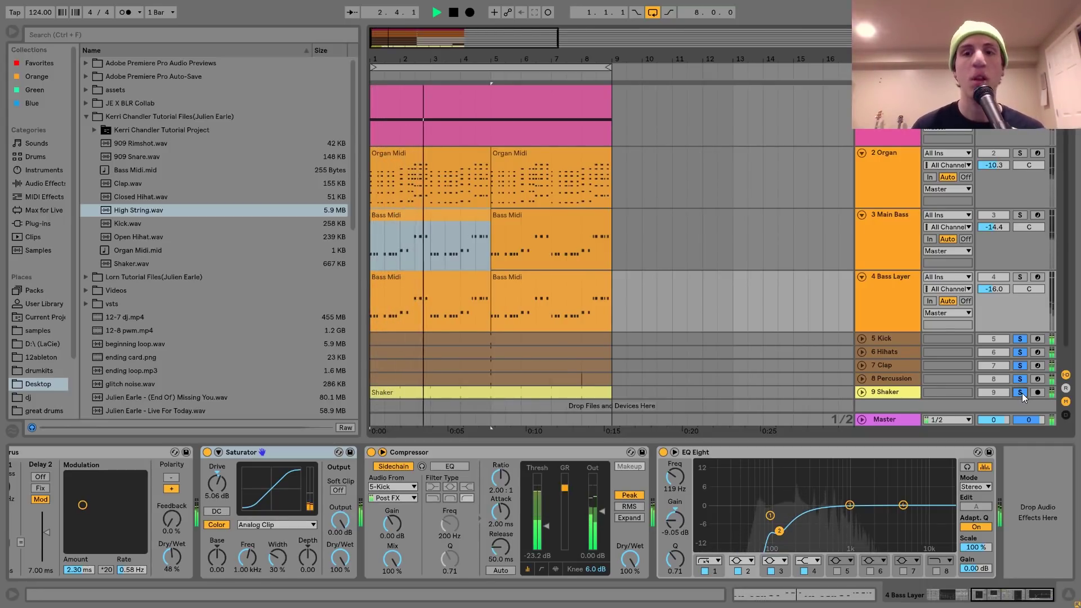
click(886, 336)
key(space)
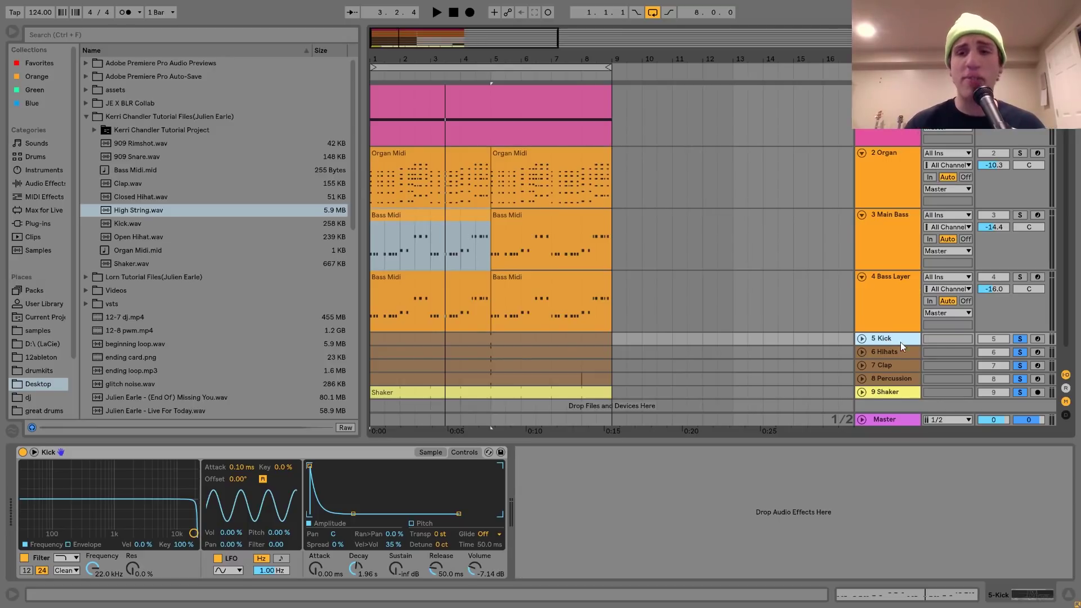
Clear the drum solos, play the Kick soloed on its own, and unfold its track.
click(1018, 338)
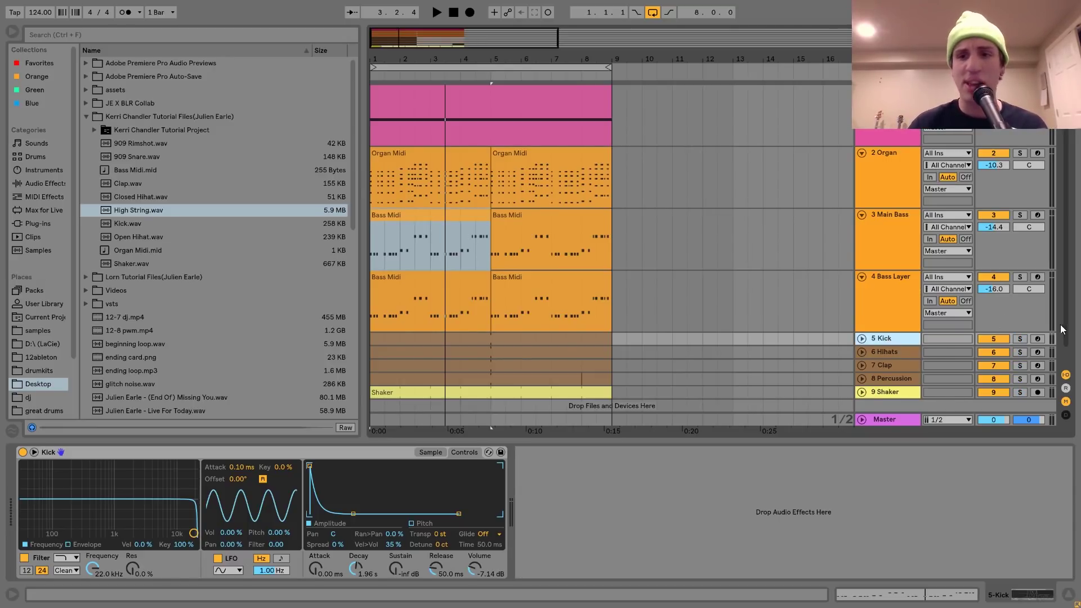
click(1019, 339)
key(space)
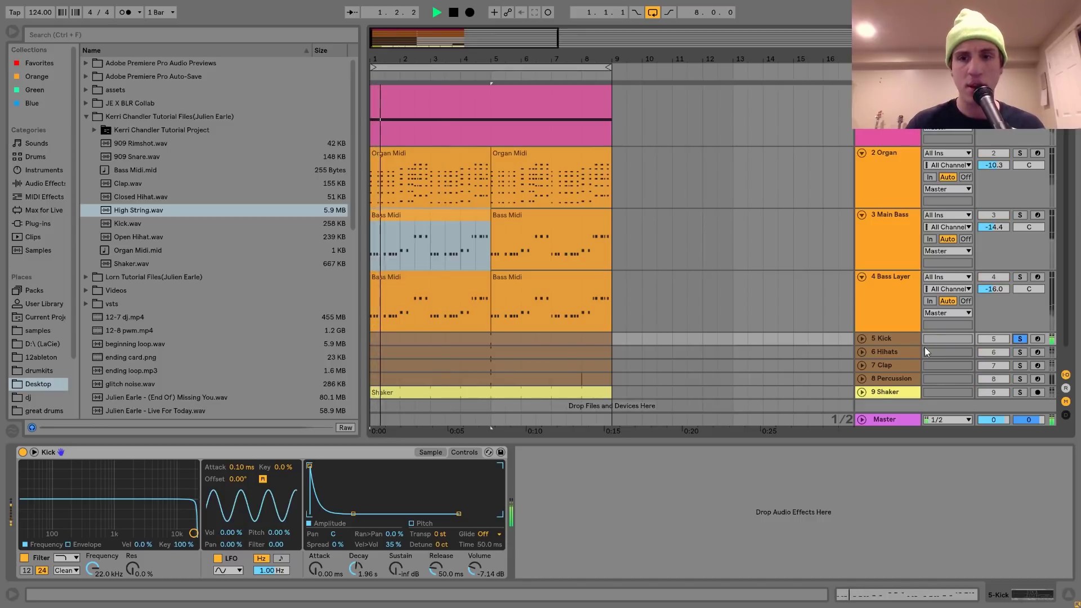
click(858, 337)
key(space)
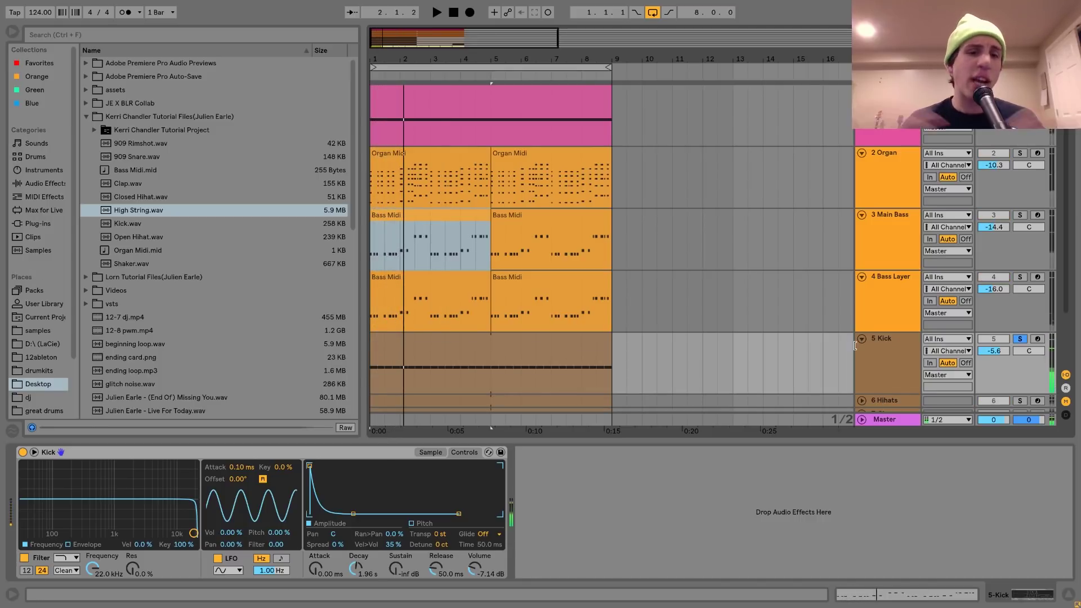
Examine the Kick sampler's waveform, return to its filter and envelope controls, and listen to the Kick again.
click(431, 453)
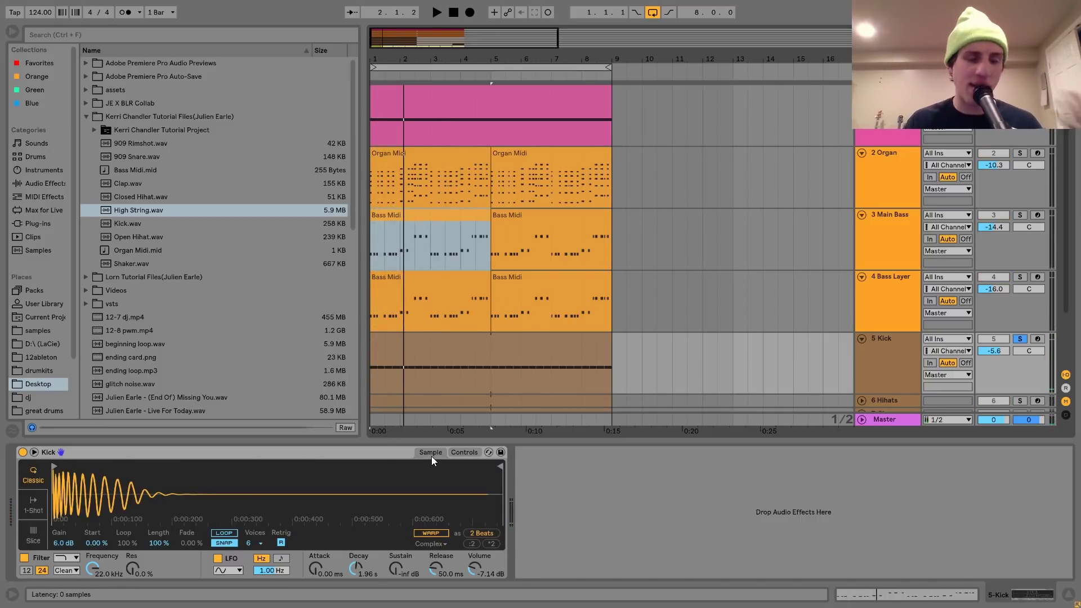
click(470, 455)
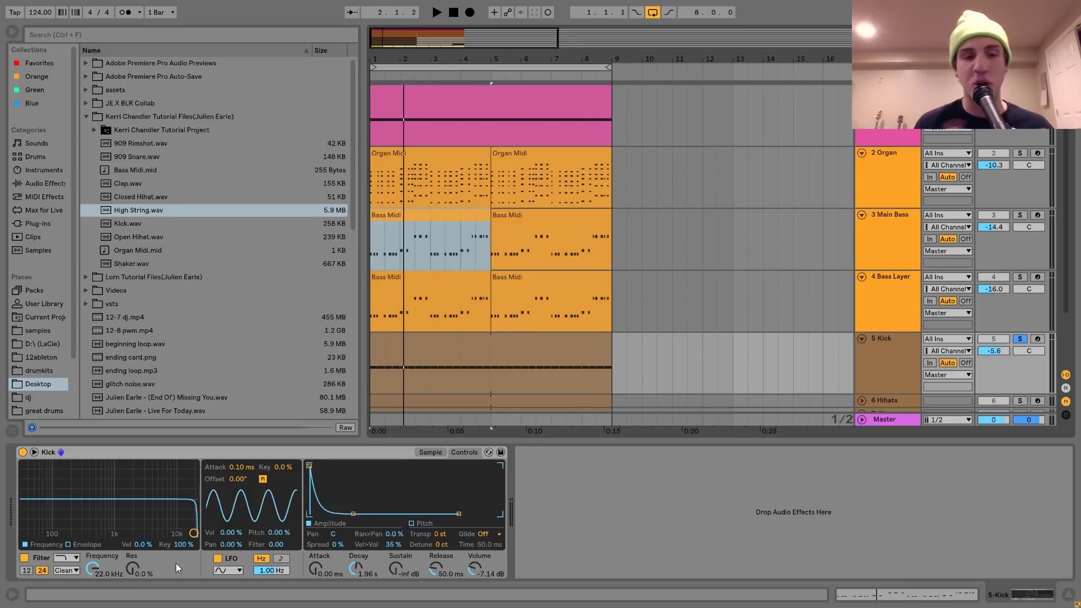
key(space)
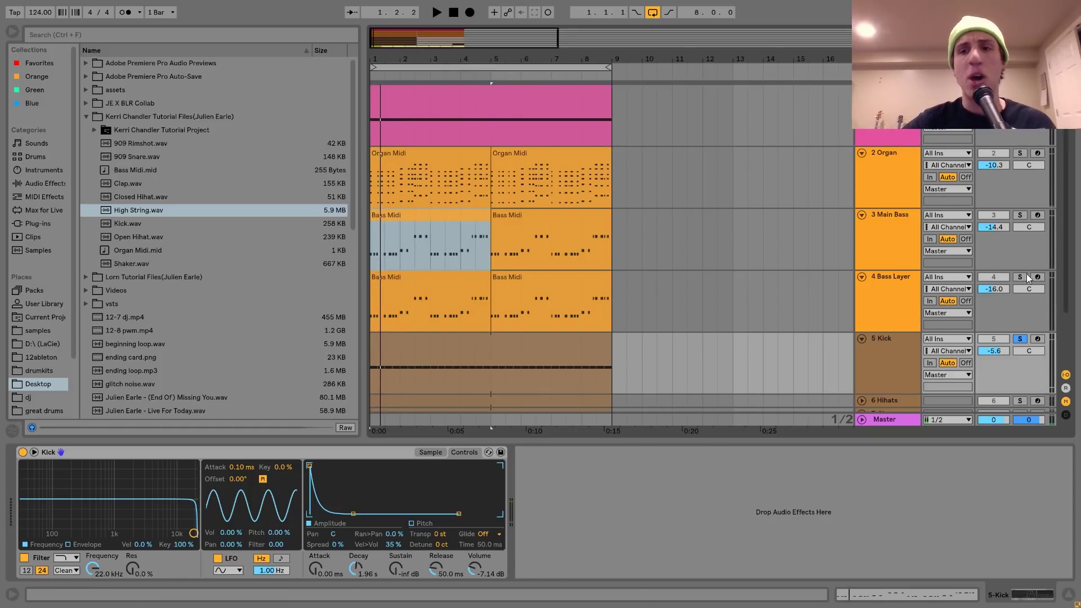
Solo the Organ alongside the Kick and play both to examine the Organ Compressor's sidechain ducking.
click(886, 203)
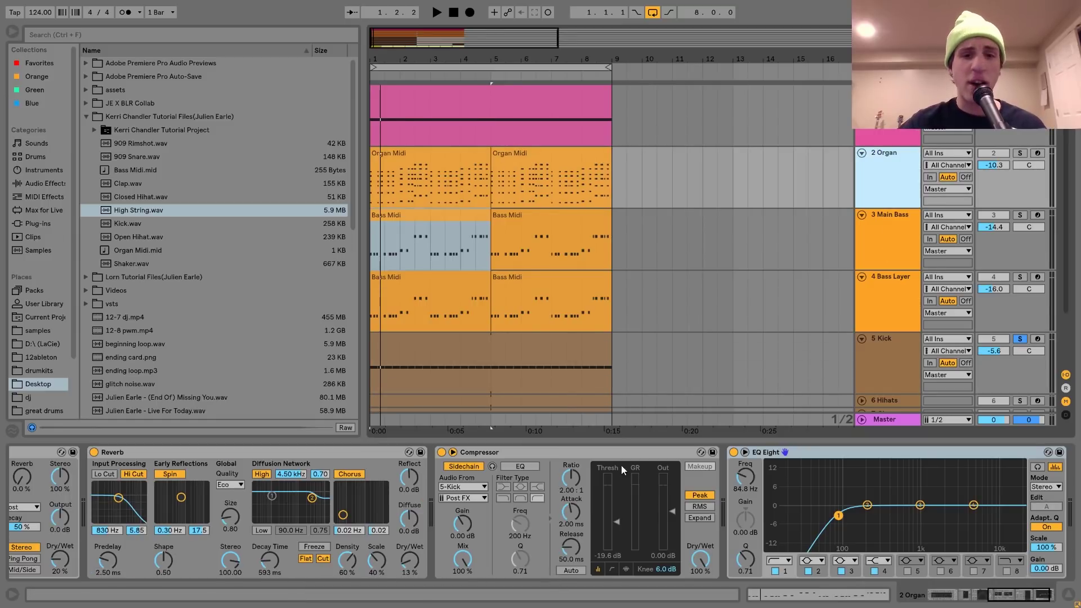
click(1020, 154)
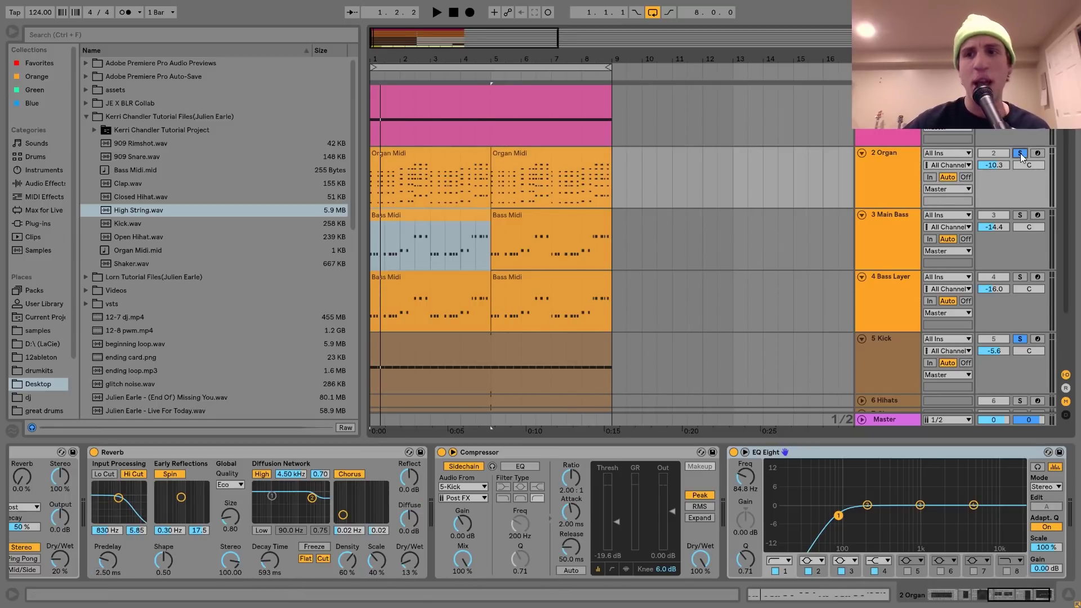
click(887, 195)
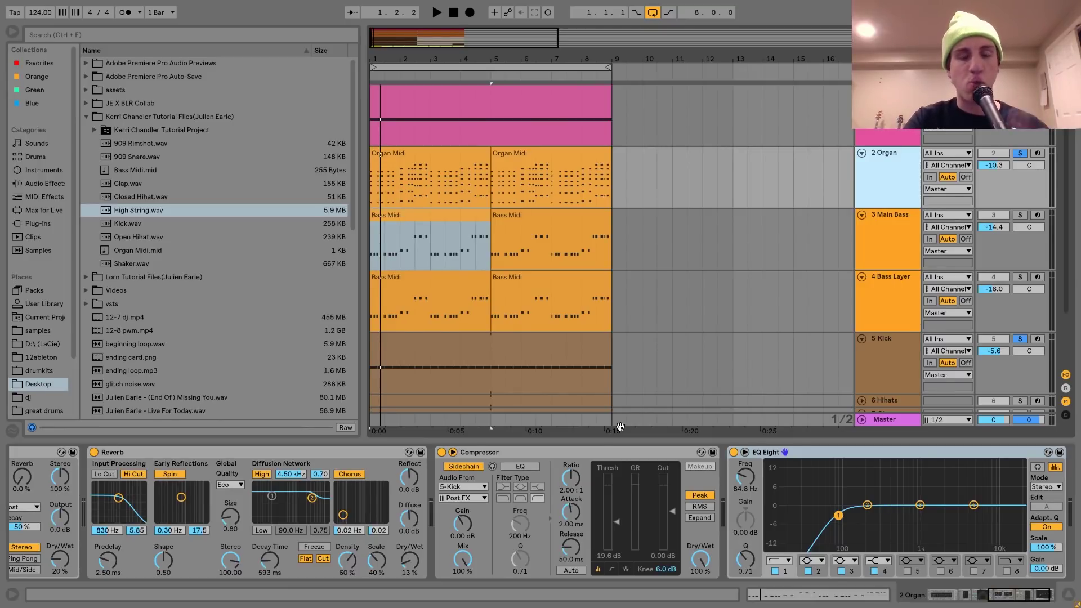
key(space)
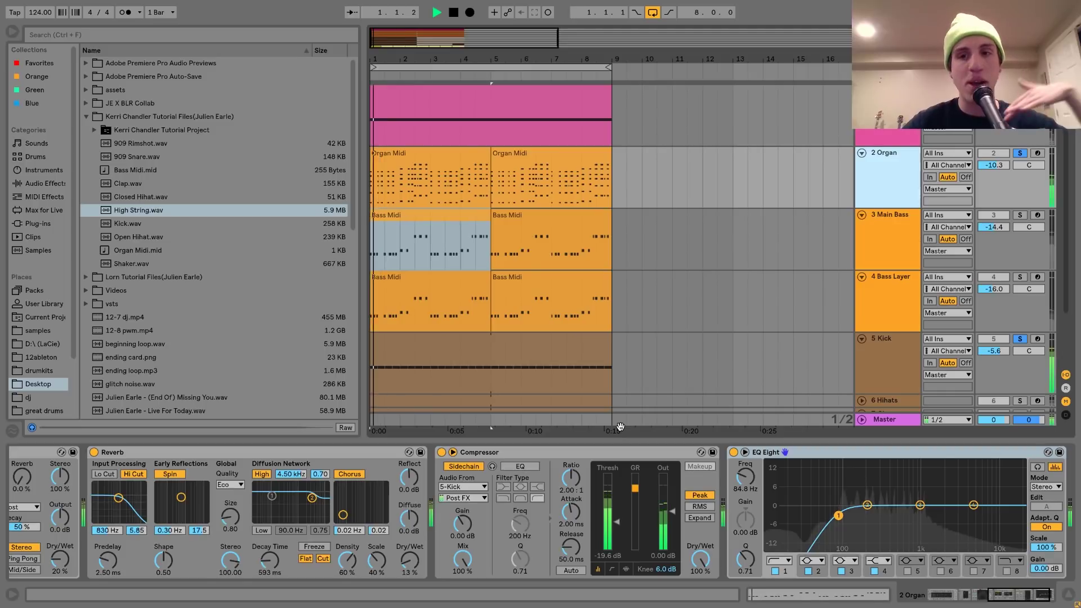
key(space)
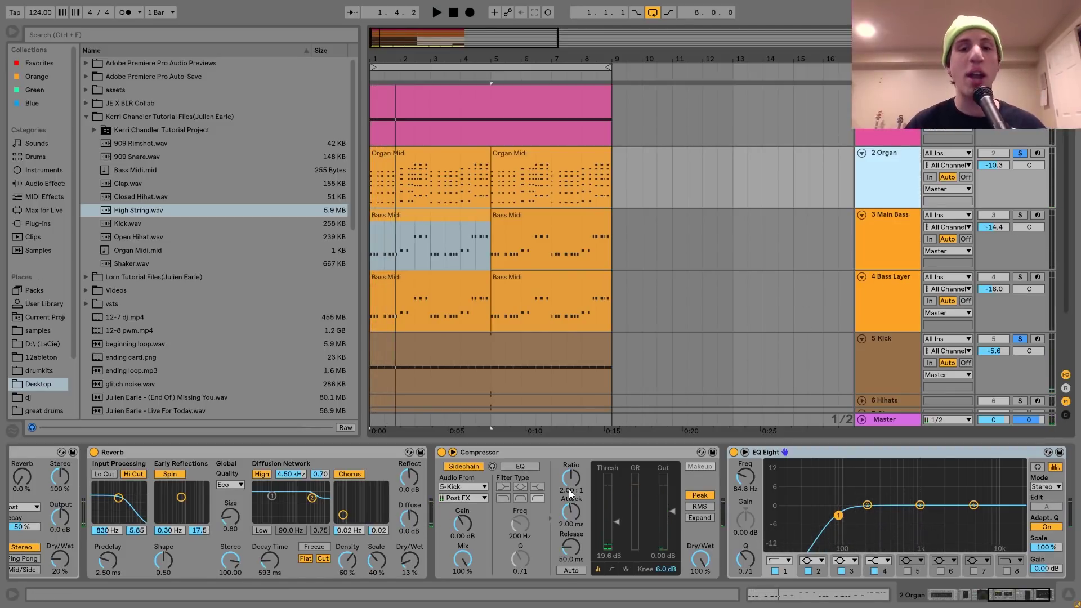
Compare the Kick and Organ tracks, and replay them together while examining the Organ Compressor's threshold.
click(901, 342)
click(892, 172)
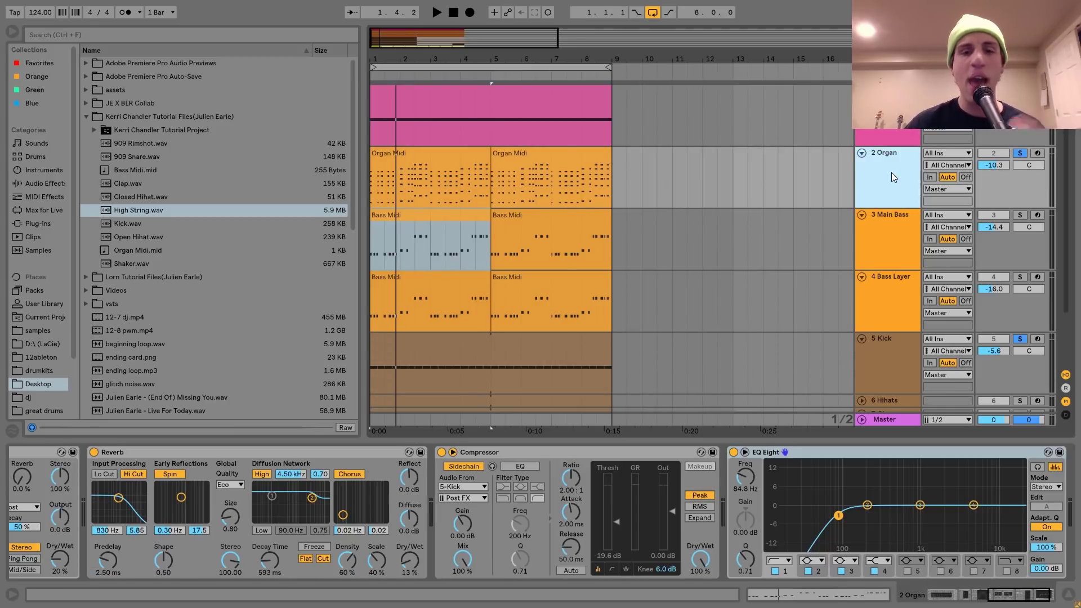
key(space)
mouse_move(612, 532)
mouse_down()
mouse_move(613, 545)
mouse_move(614, 531)
mouse_up()
key(space)
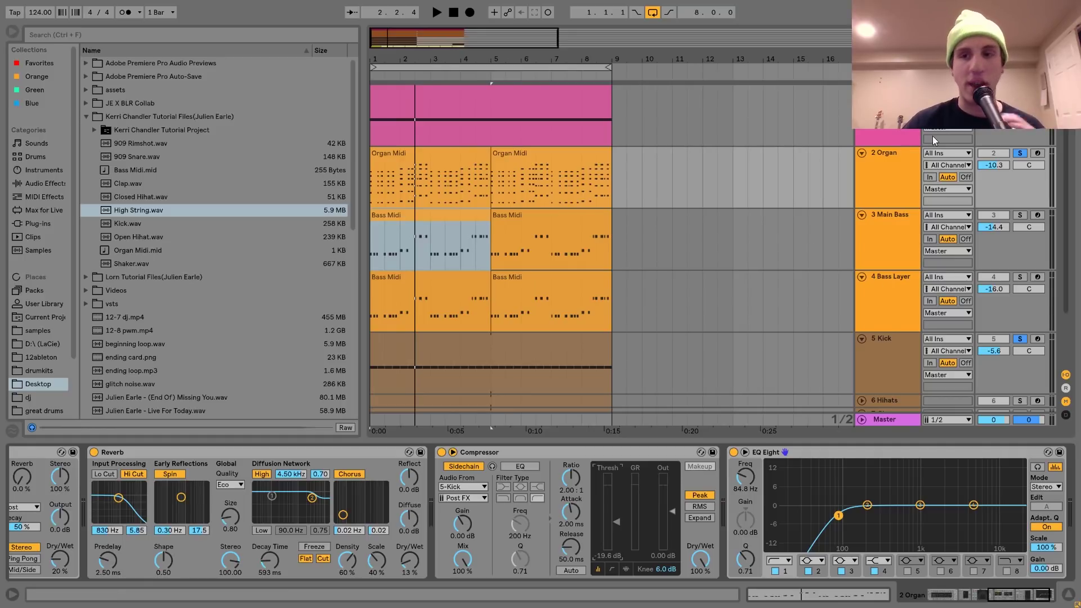
Unfold the Hihats track, play it soloed, and inspect its Drum Rack with the Open Hihat and Closed Hihat chains.
scroll(1022, 152, down, 3)
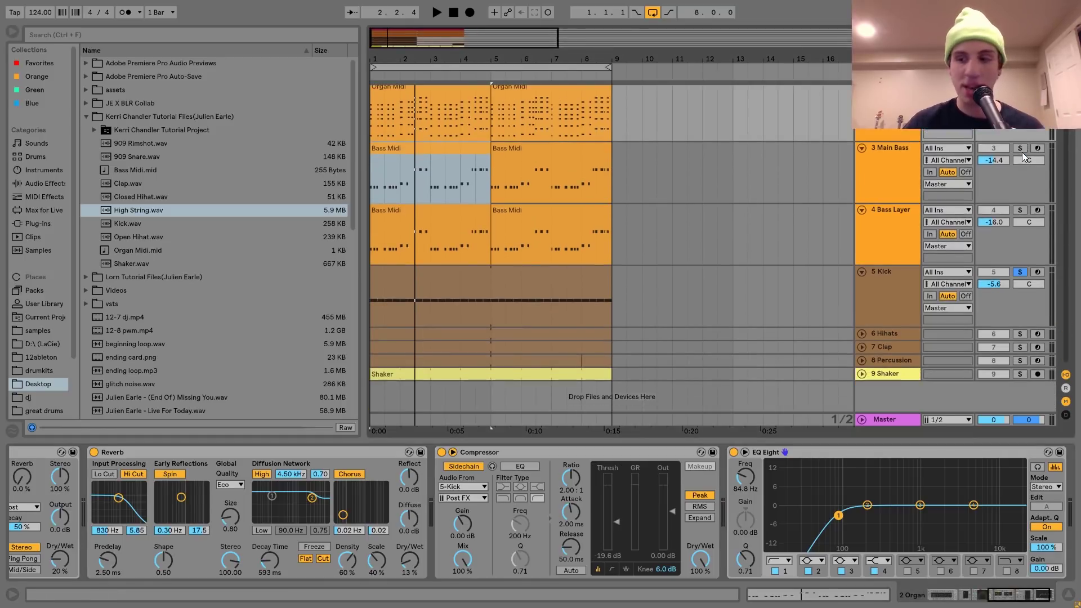
click(867, 284)
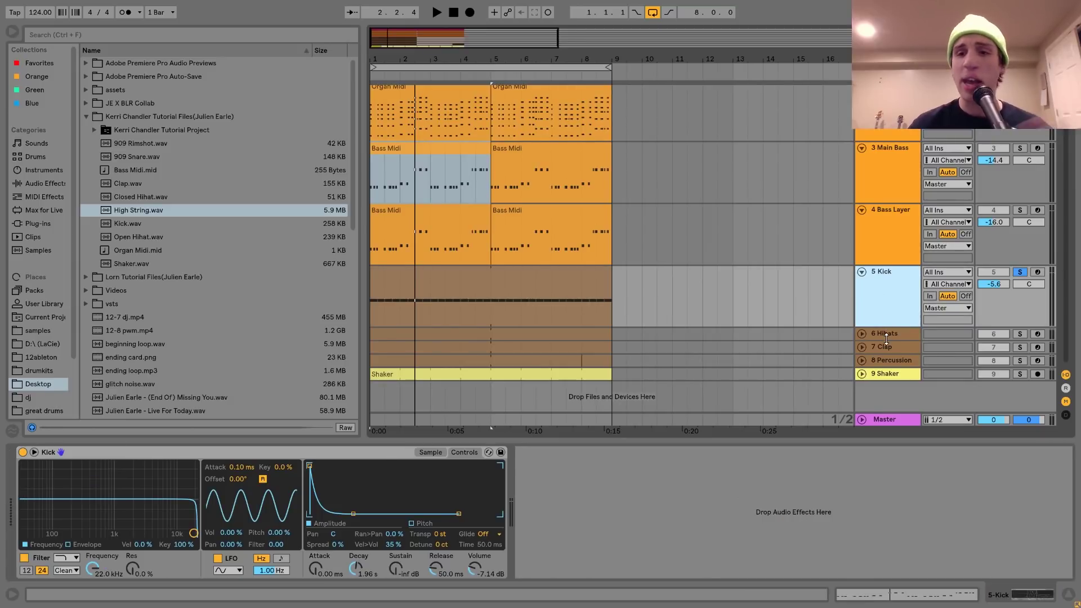
click(882, 333)
click(862, 333)
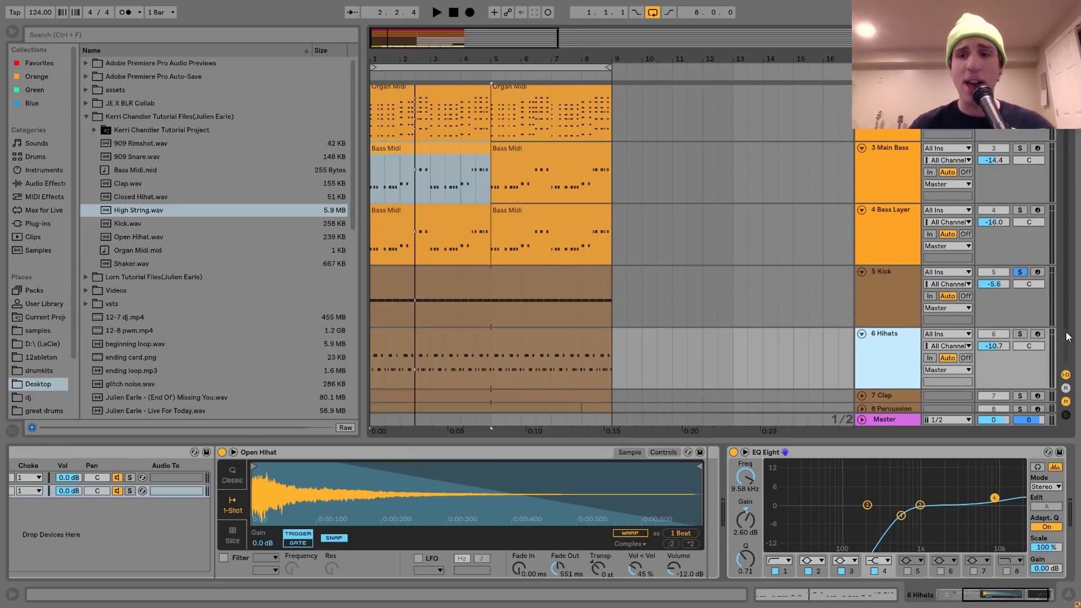
click(1021, 333)
key(space)
click(522, 369)
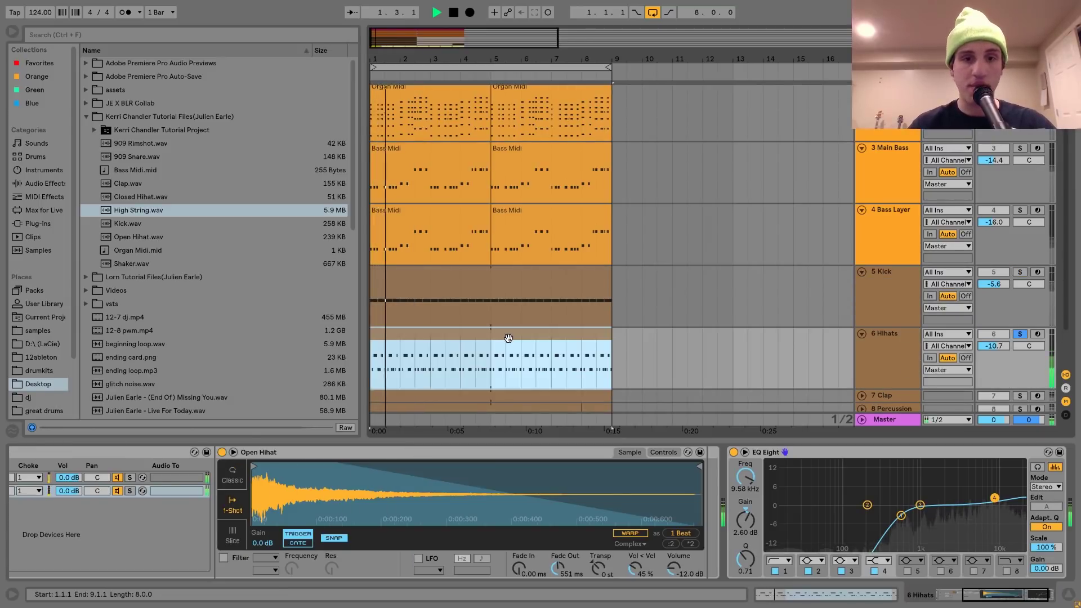
click(428, 563)
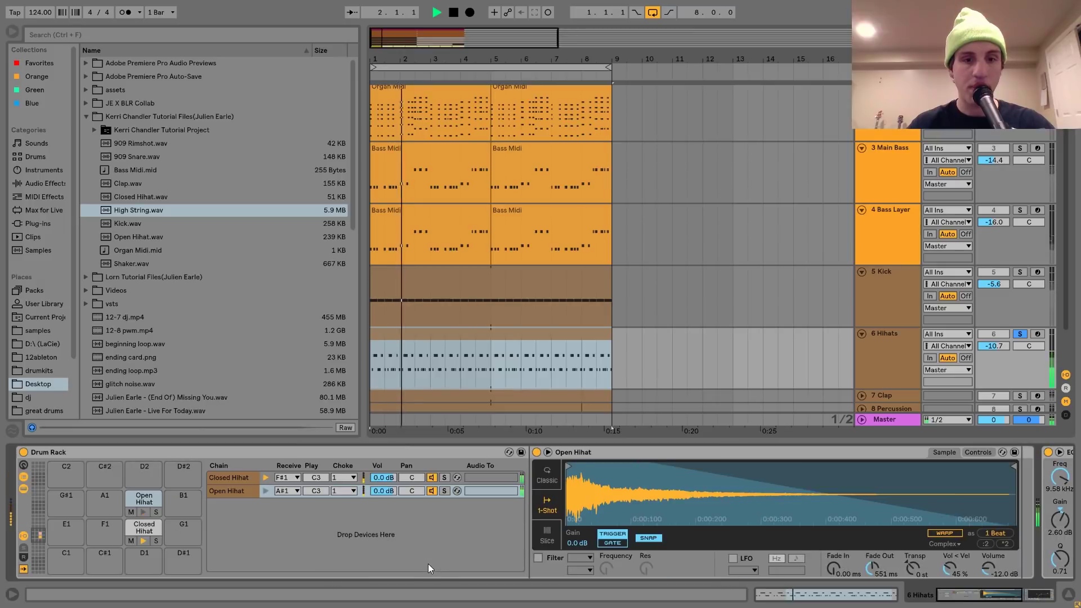
Open the Hihats MIDI clip and examine the Closed Hihat and Open Hihat note patterns while listening to them.
double_click(488, 337)
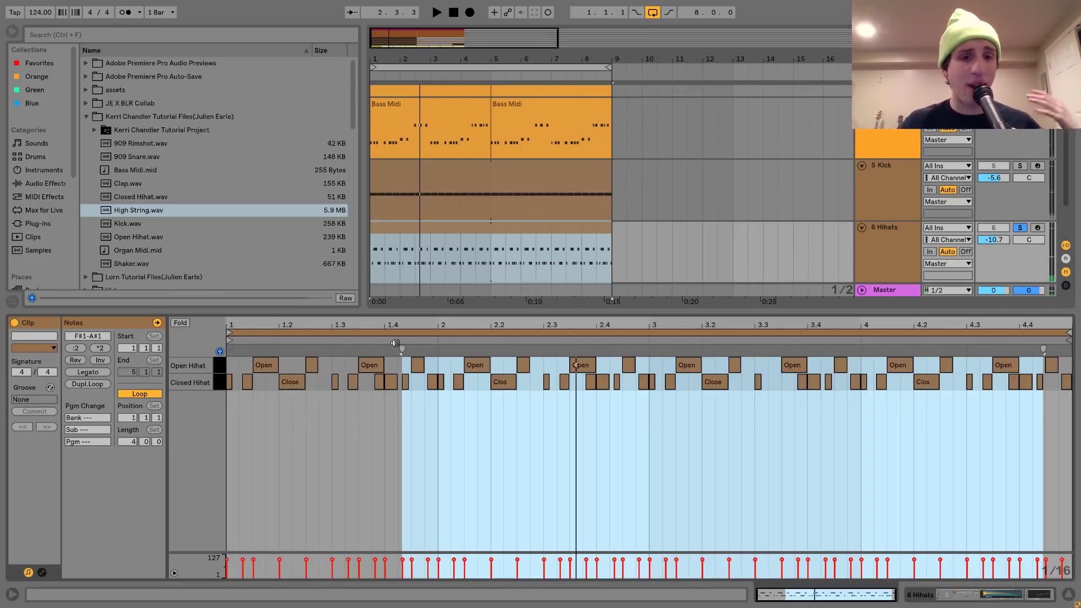
click(220, 383)
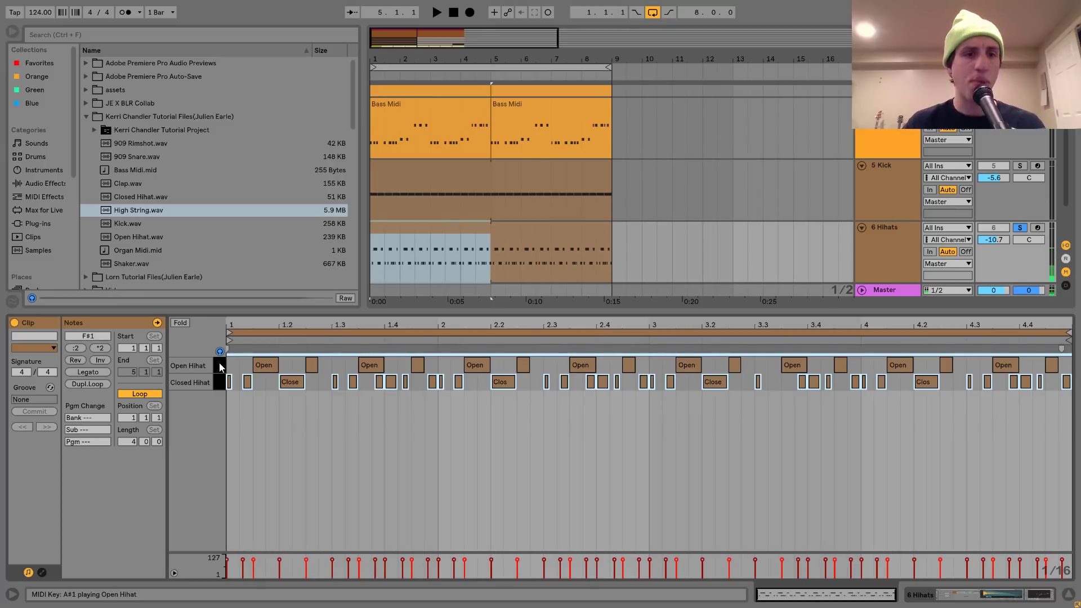
click(220, 366)
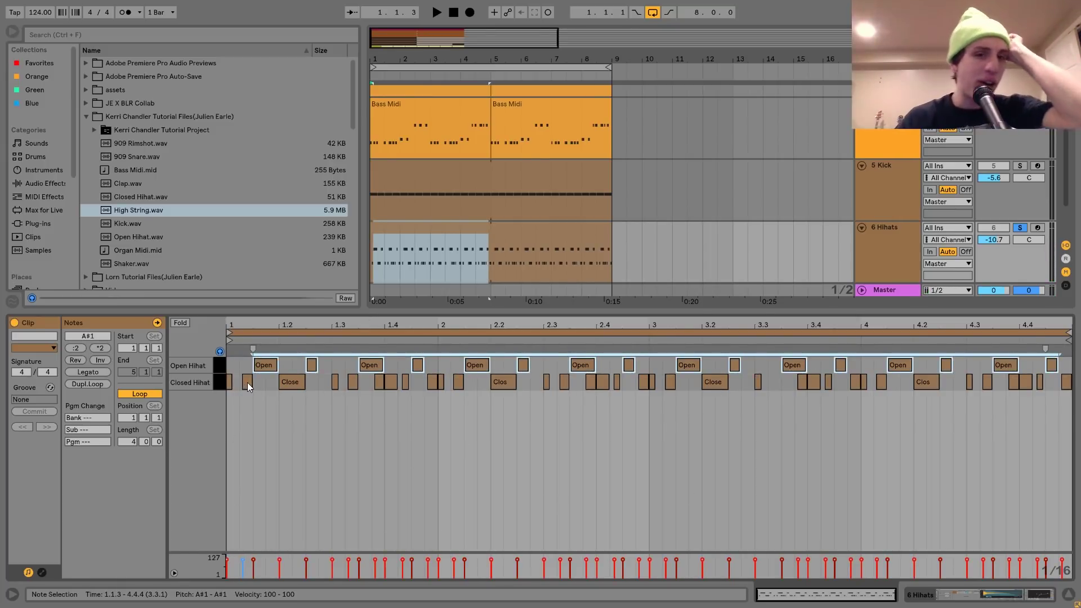
key(space)
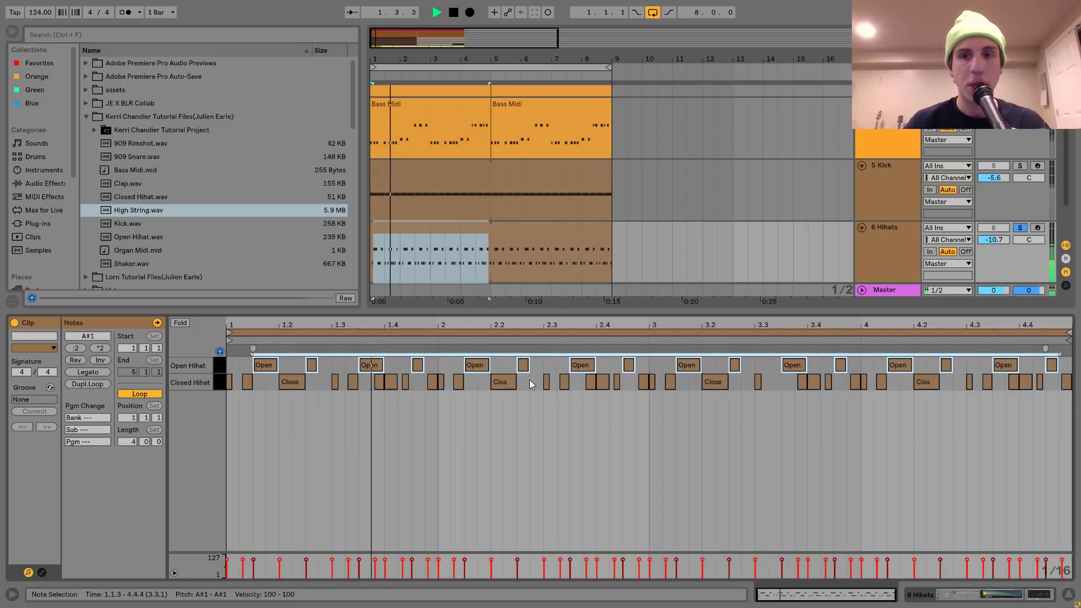
key(space)
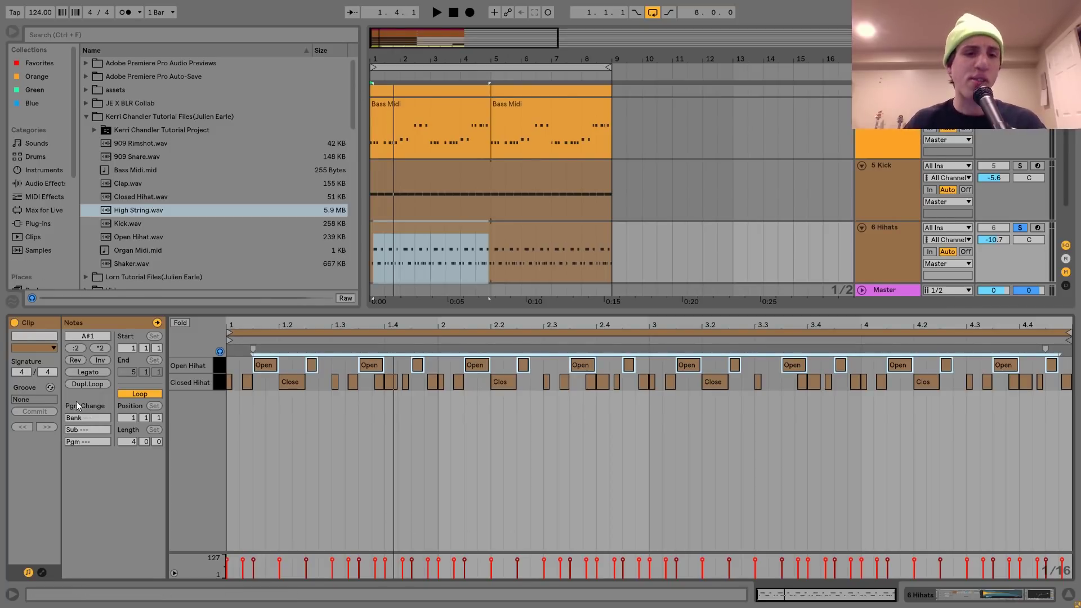
click(336, 383)
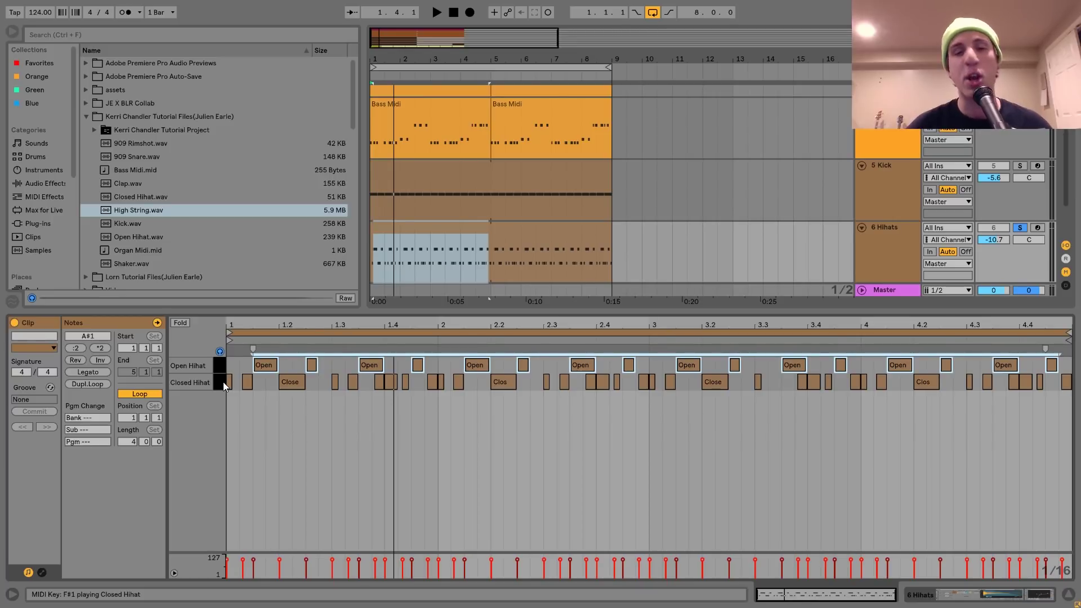
Return to the Hihats Drum Rack and inspect the Closed Hihat and Open Hihat samples and their choke group settings.
click(887, 227)
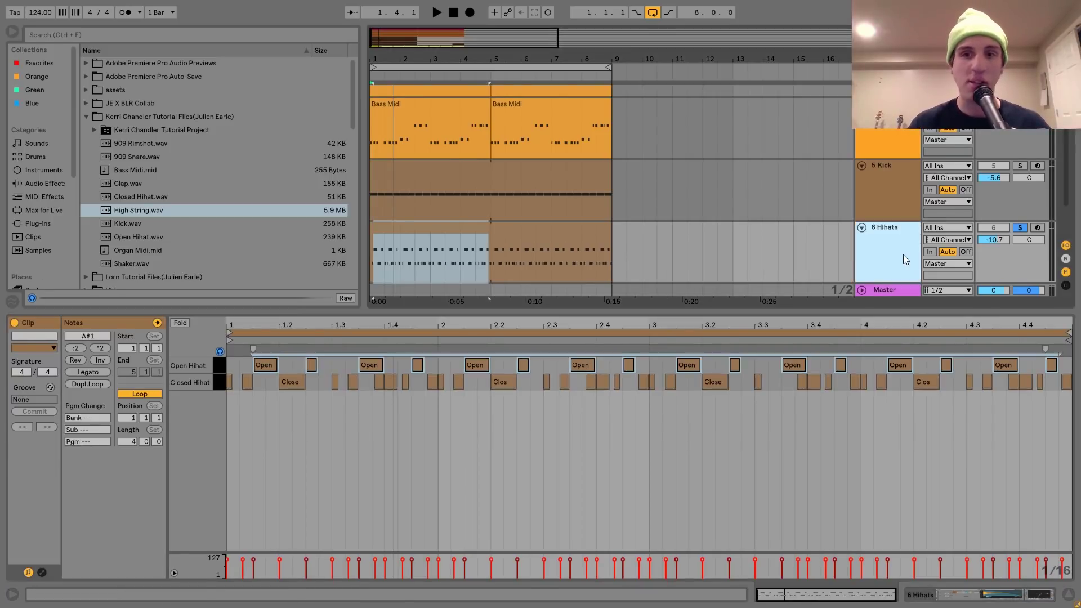
right_click(282, 521)
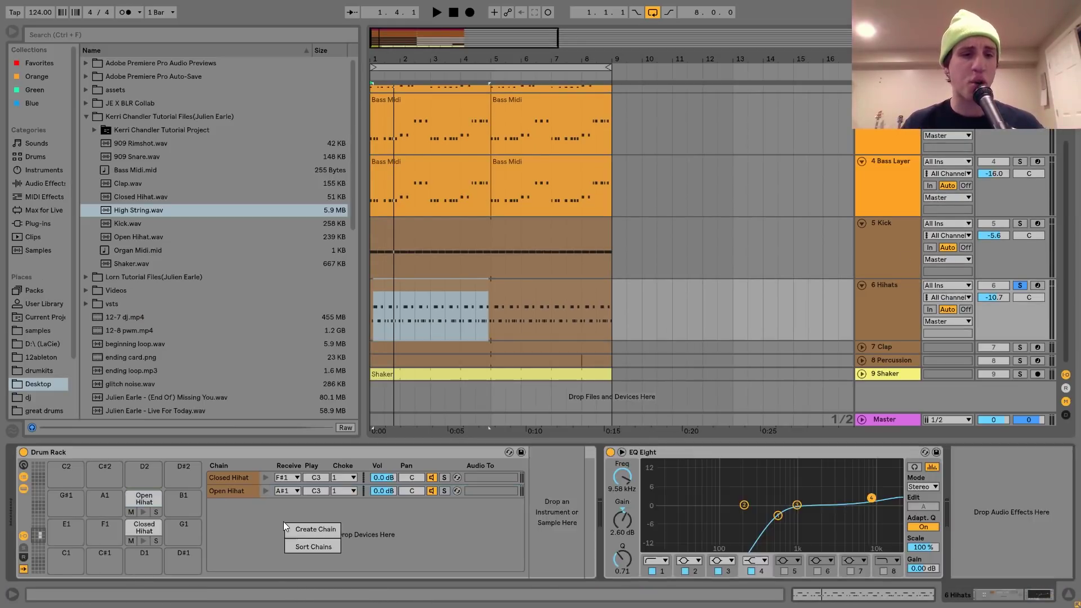
click(145, 528)
click(145, 527)
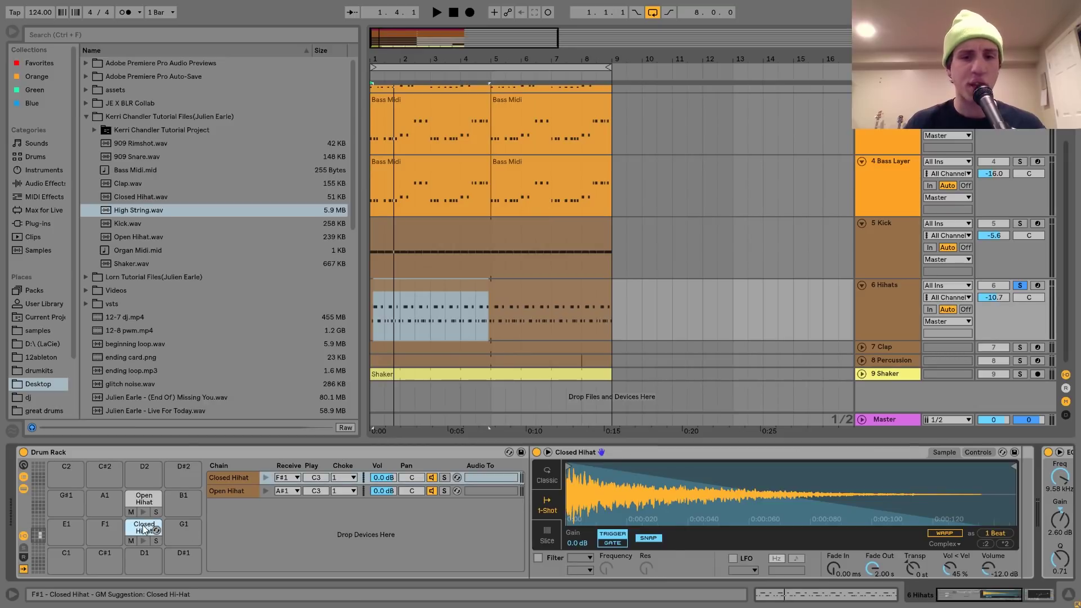
click(159, 491)
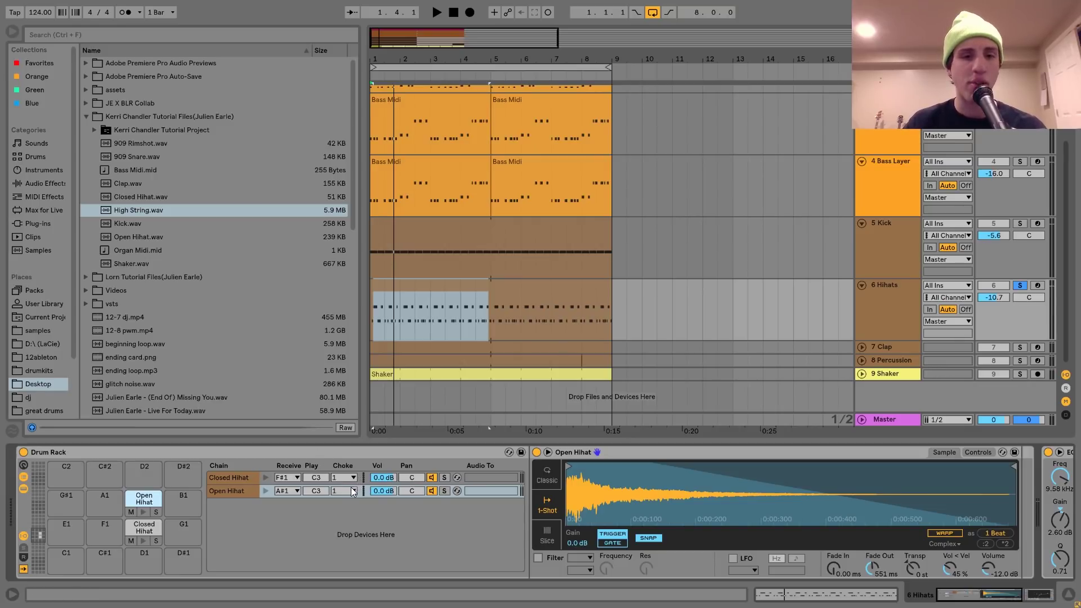
Open the Hihats clip, select all Open and Closed Hihat notes, play them, and inspect the Open Hihat sampler and EQ Eight.
double_click(449, 289)
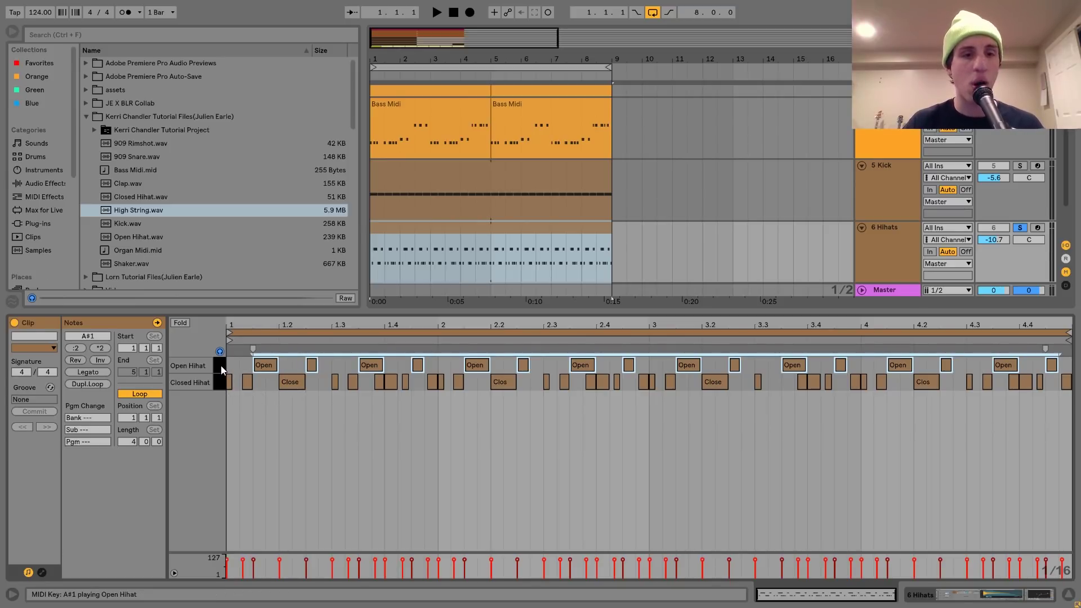
drag(218, 363, 225, 417)
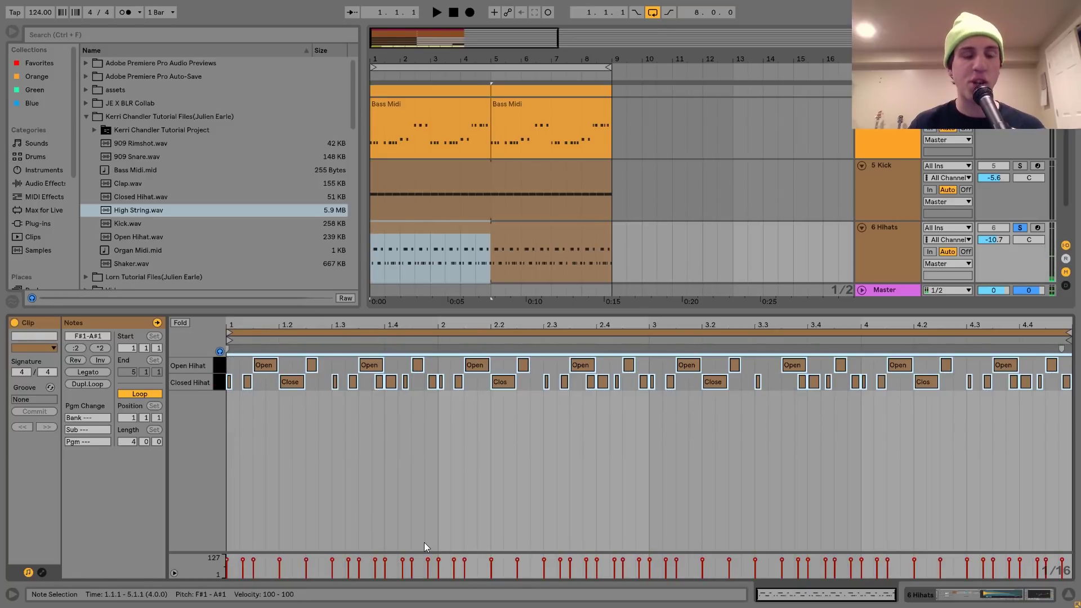
key(space)
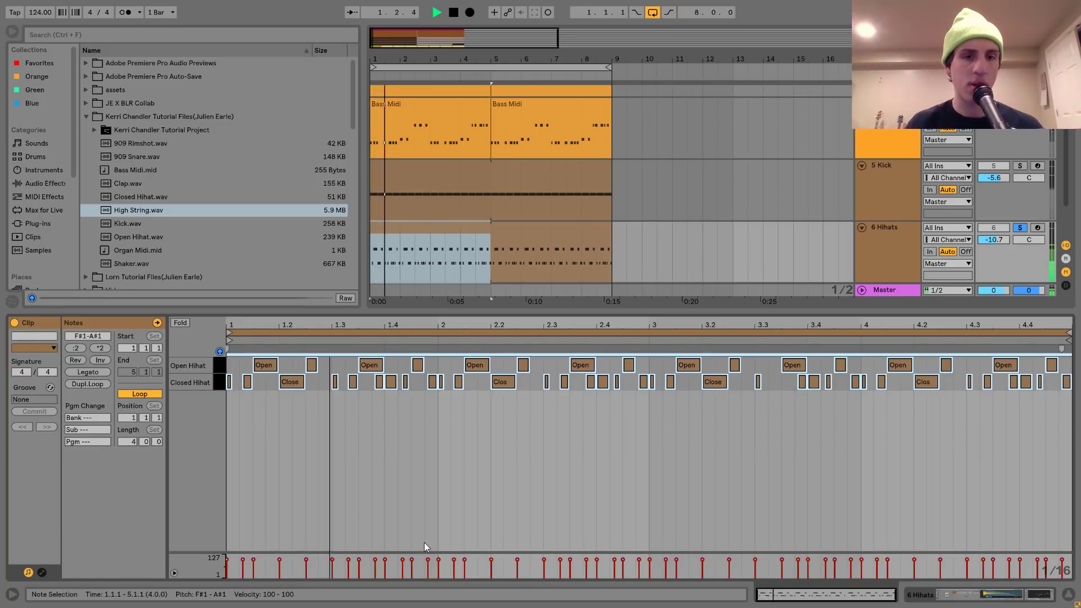
key(space)
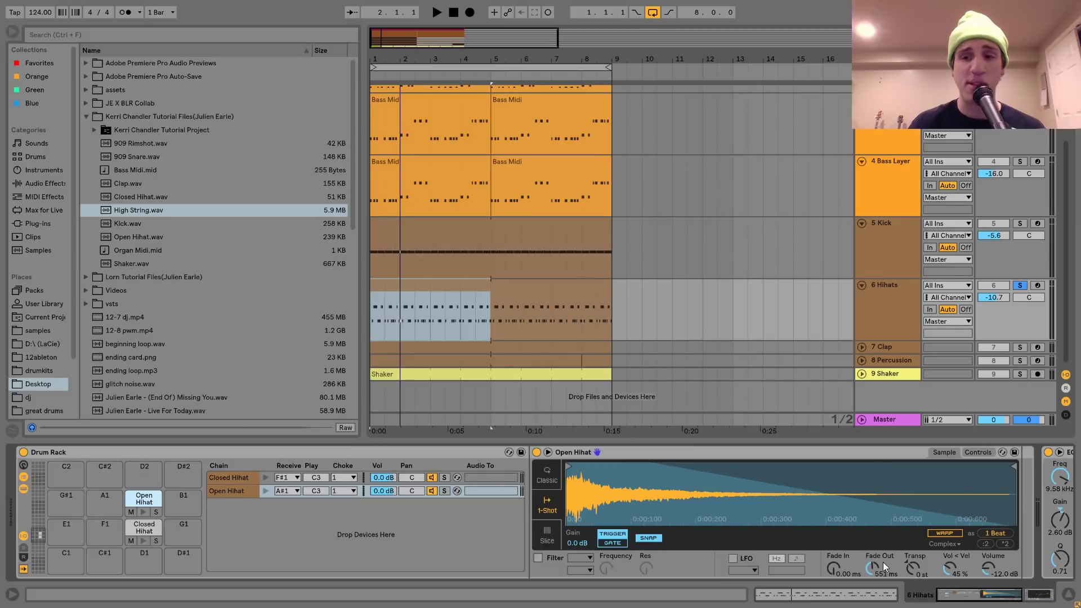
scroll(882, 531, right, 5)
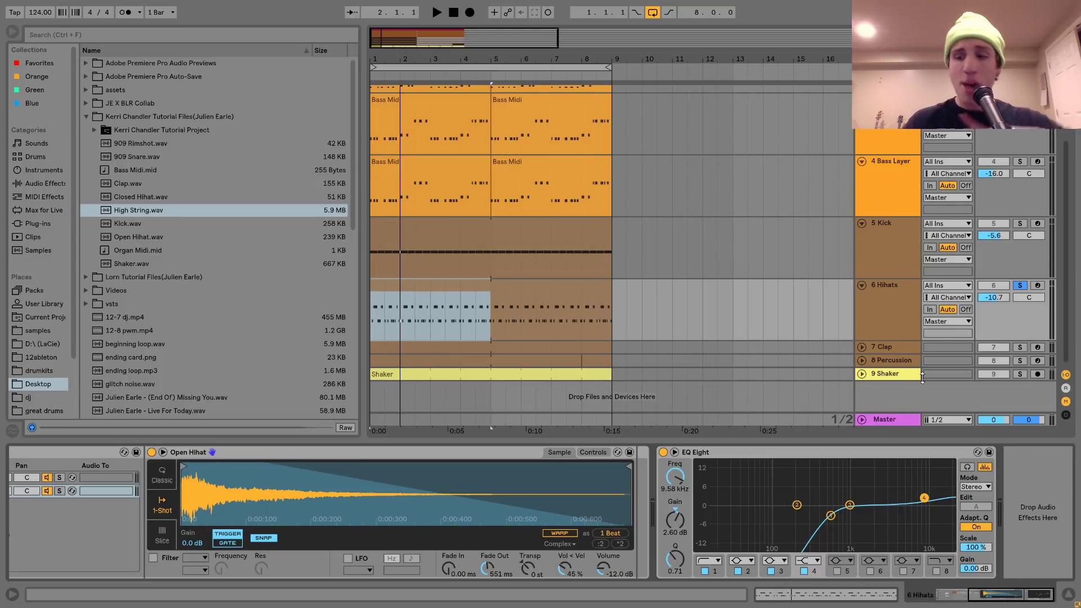
Unfold the Clap track, solo it, and play it to hear the clap pattern.
click(891, 347)
click(862, 346)
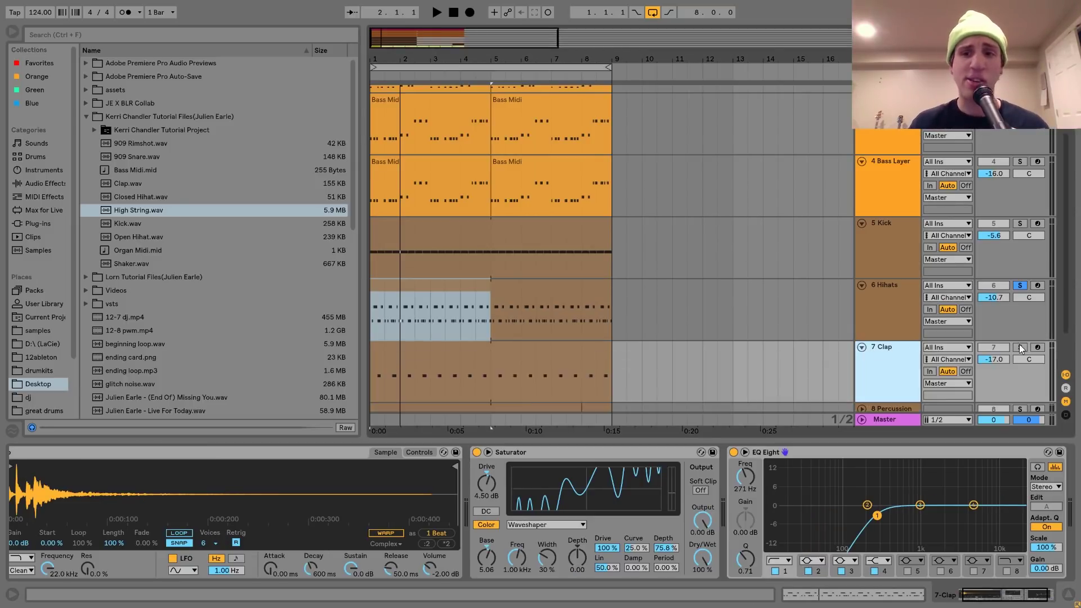
click(1019, 347)
key(space)
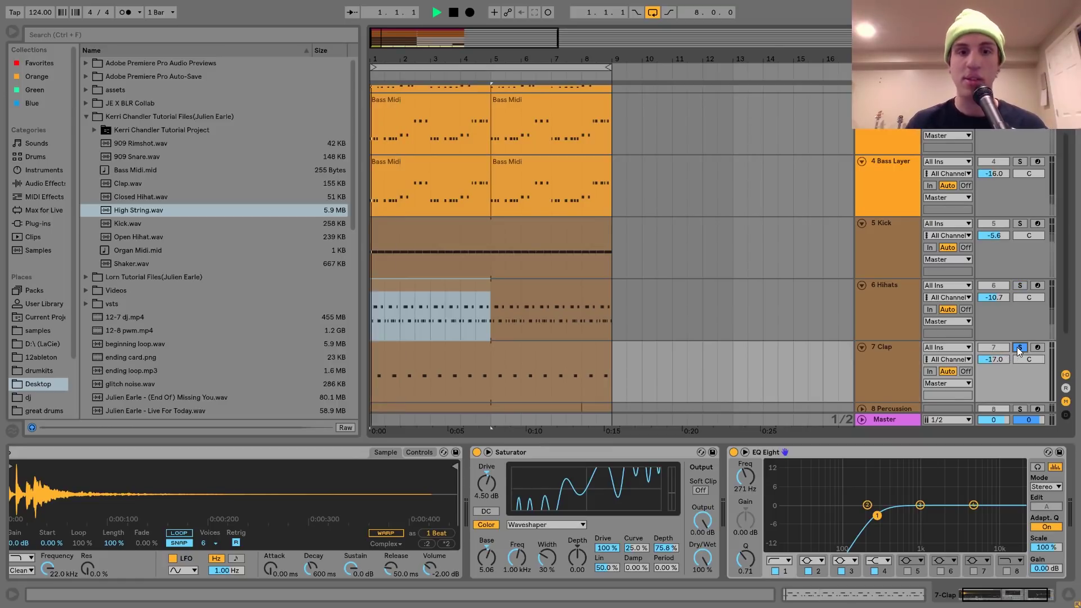
click(886, 352)
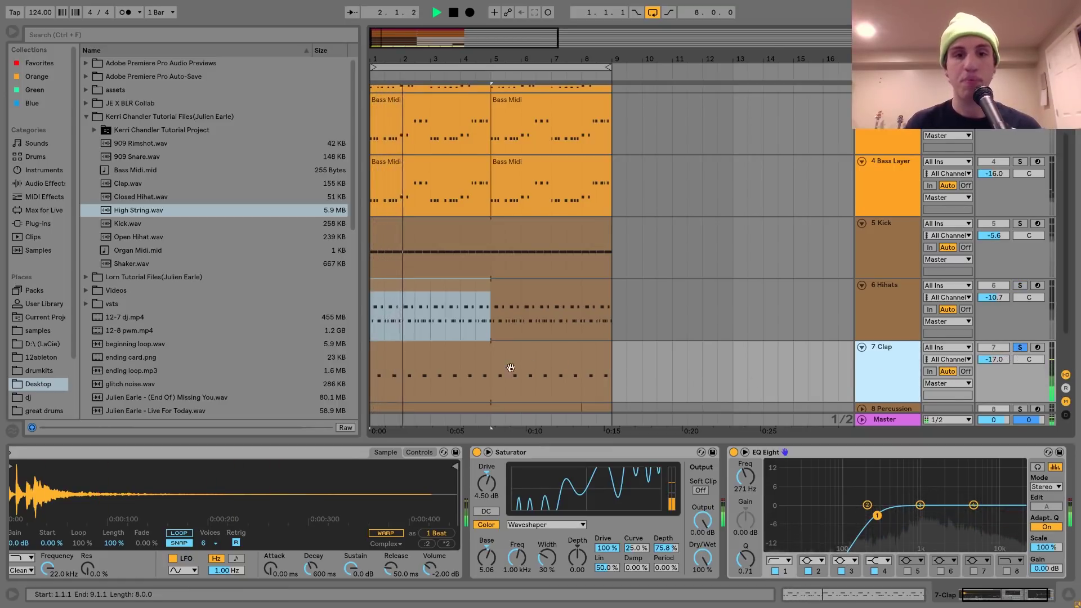
key(space)
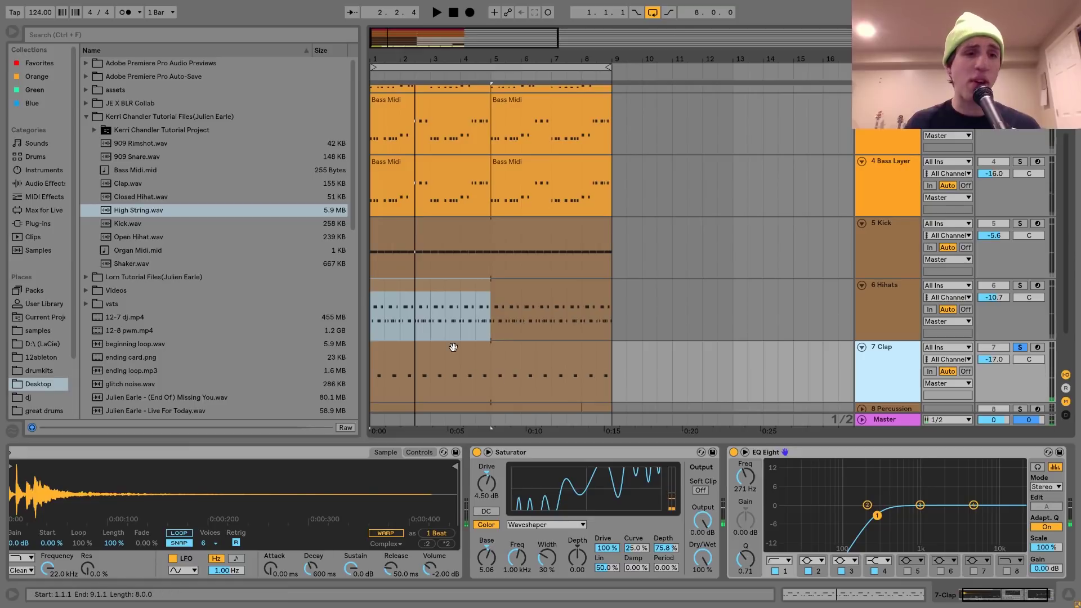
Compare the raw Clap.wav sample with the processed Clap track, examining its Saturator and EQ Eight.
click(120, 184)
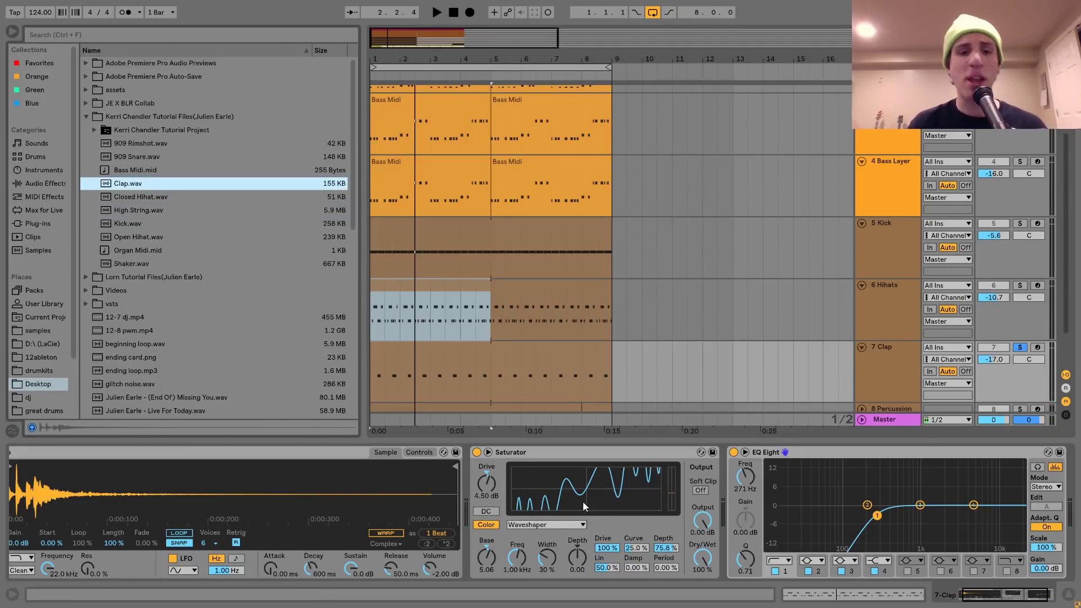
key(space)
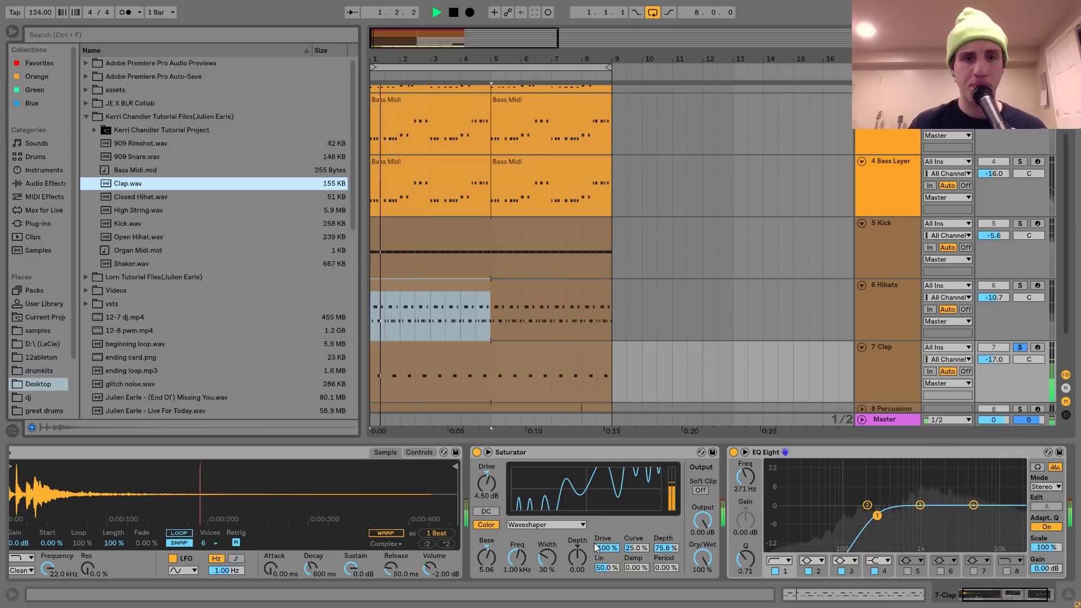
key(space)
click(618, 523)
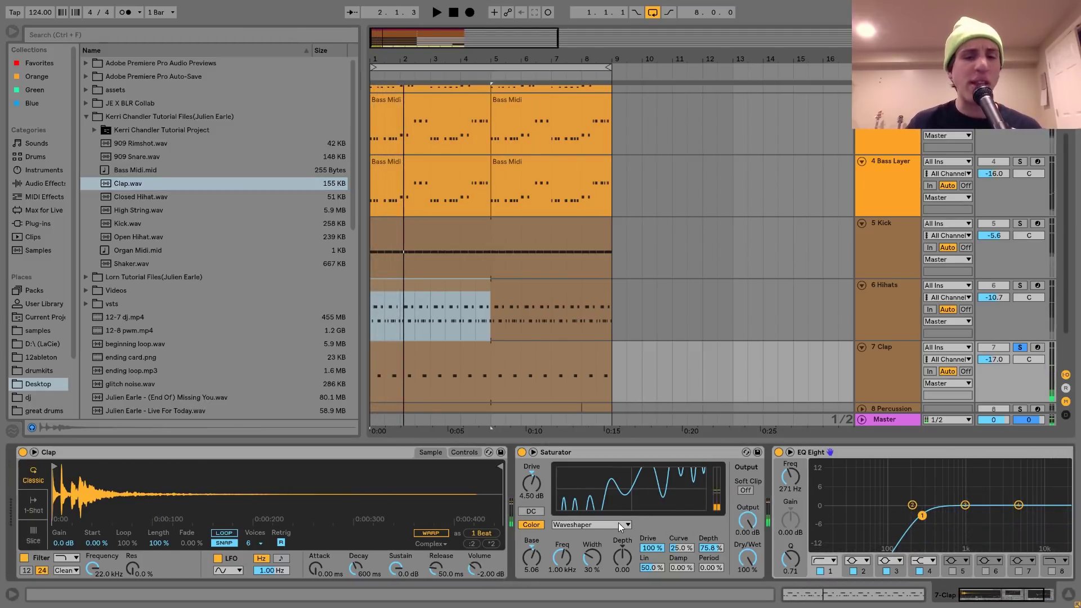
click(125, 188)
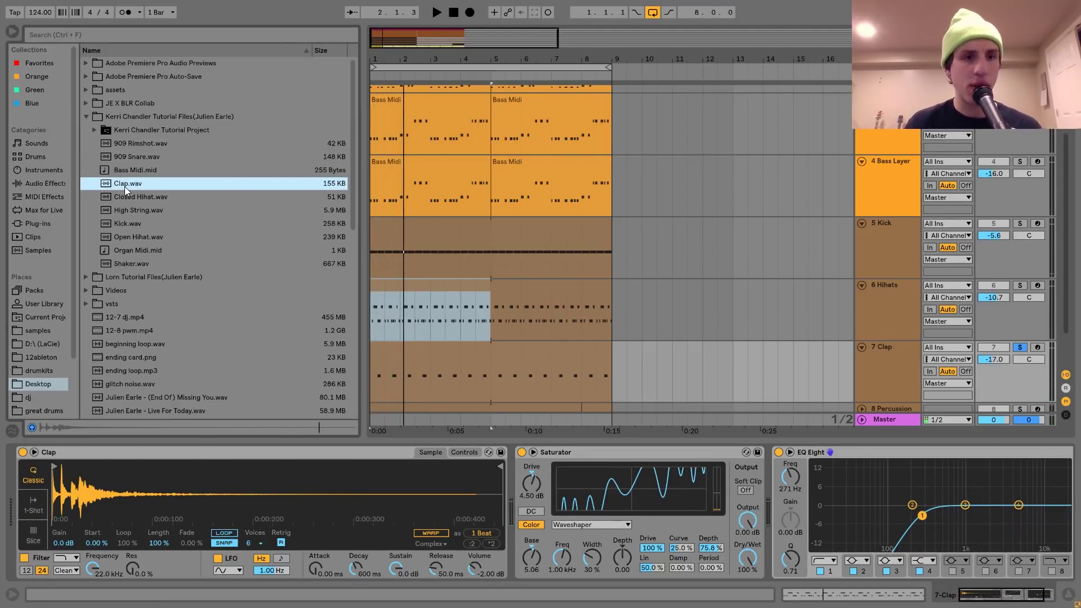
key(space)
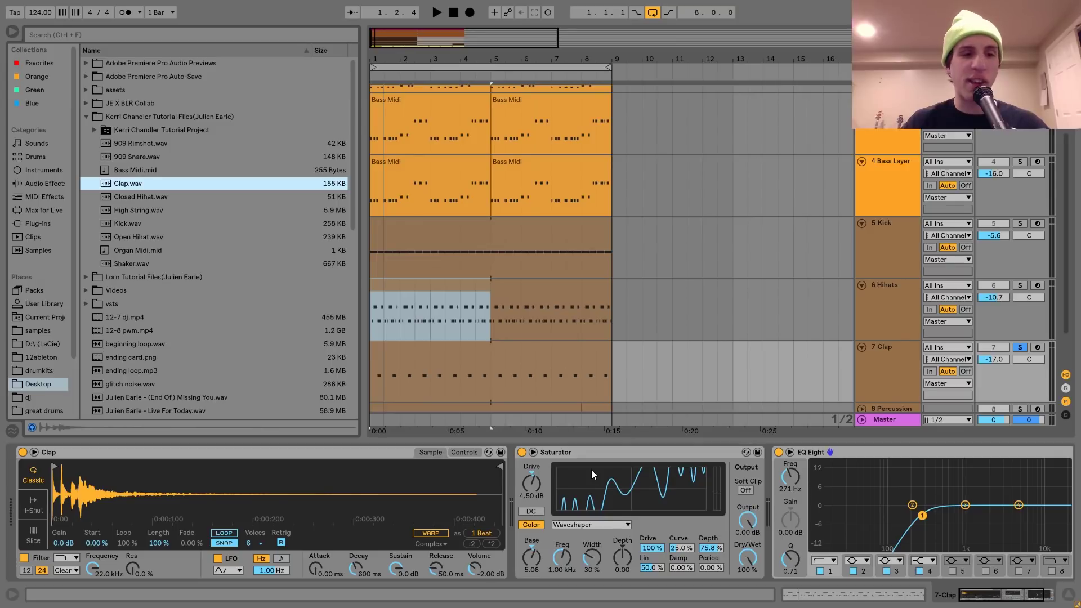
scroll(591, 470, down, 3)
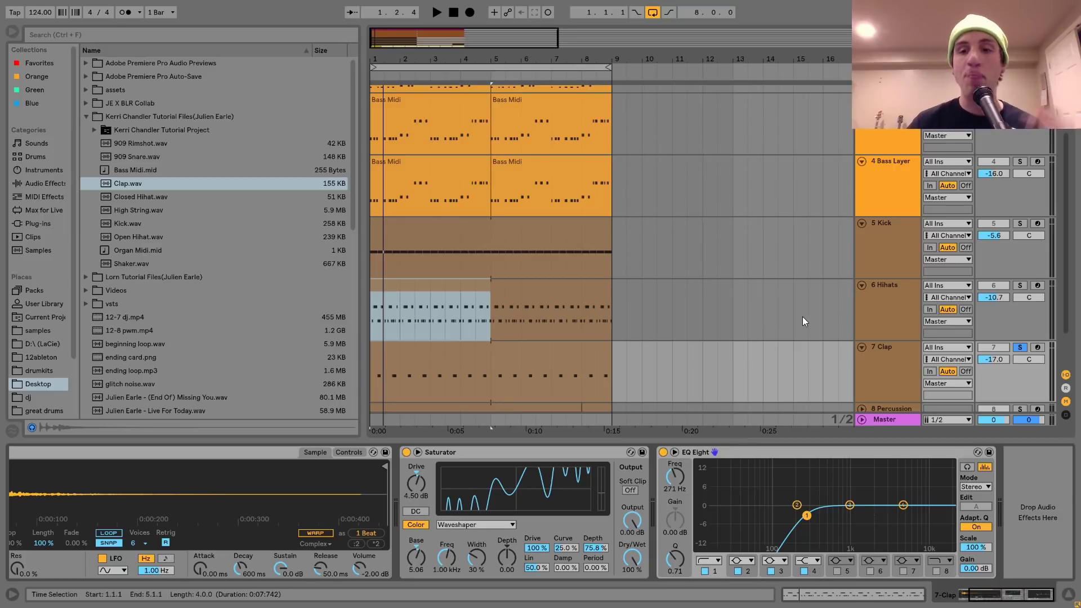
Unfold the Percussion track and play it, comparing it soloed and within the full mix.
scroll(802, 316, down, 2)
click(890, 359)
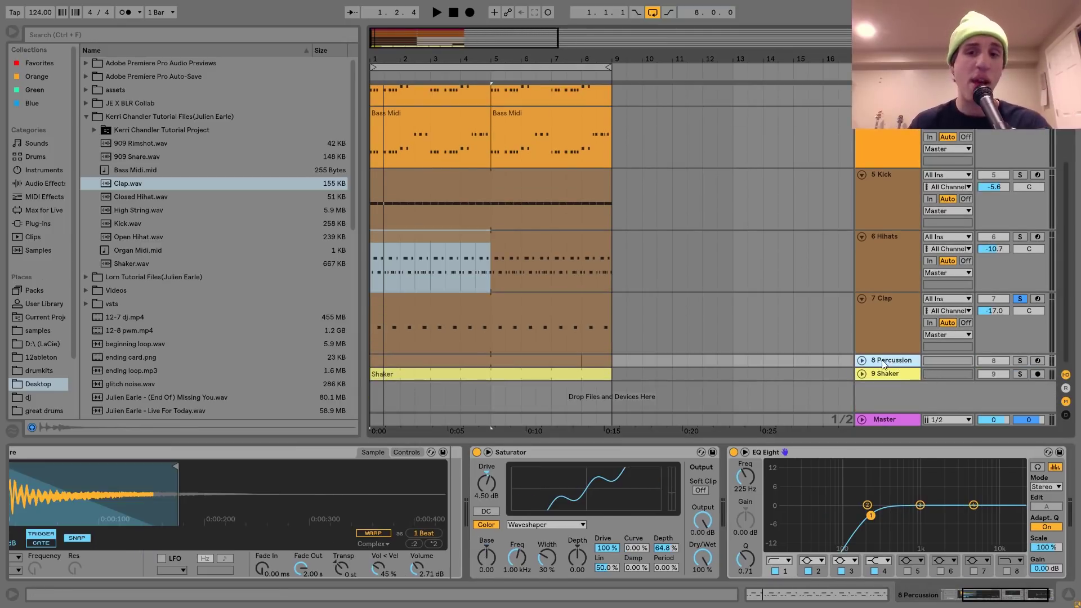
click(862, 360)
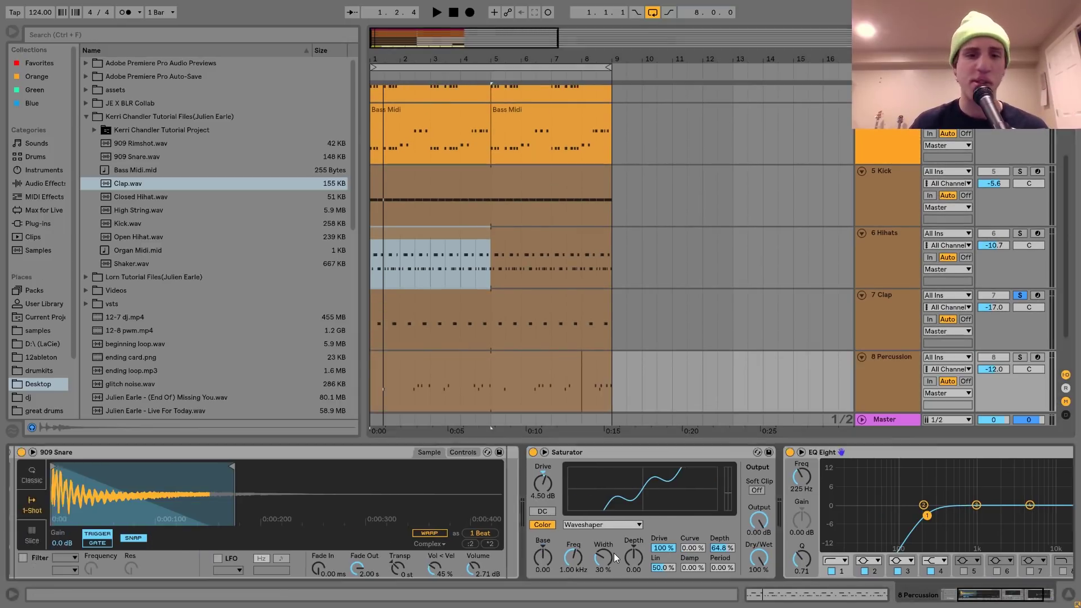
click(1021, 358)
key(space)
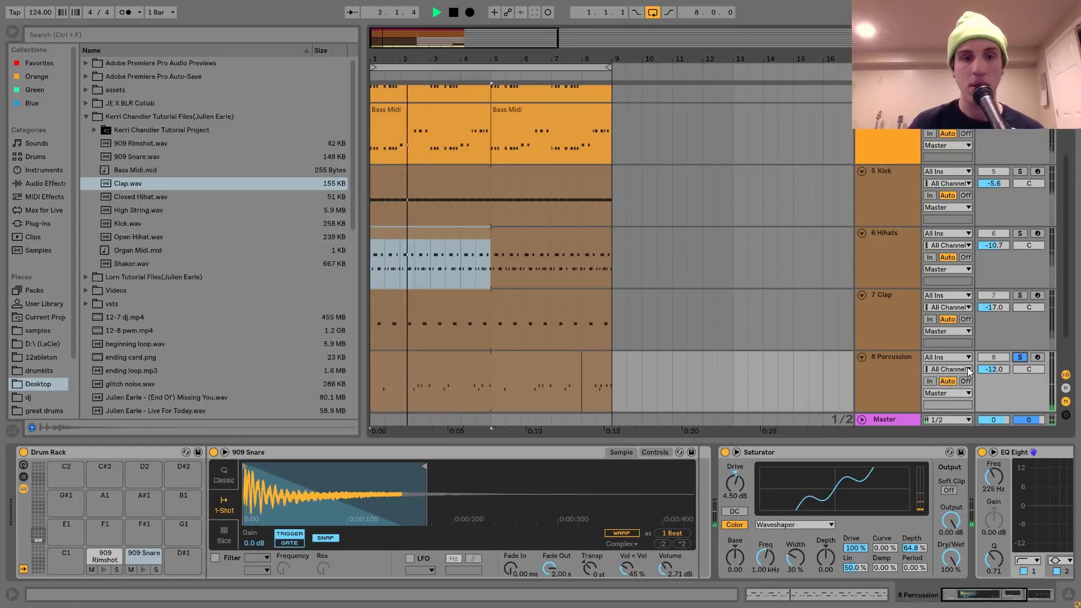
click(1020, 357)
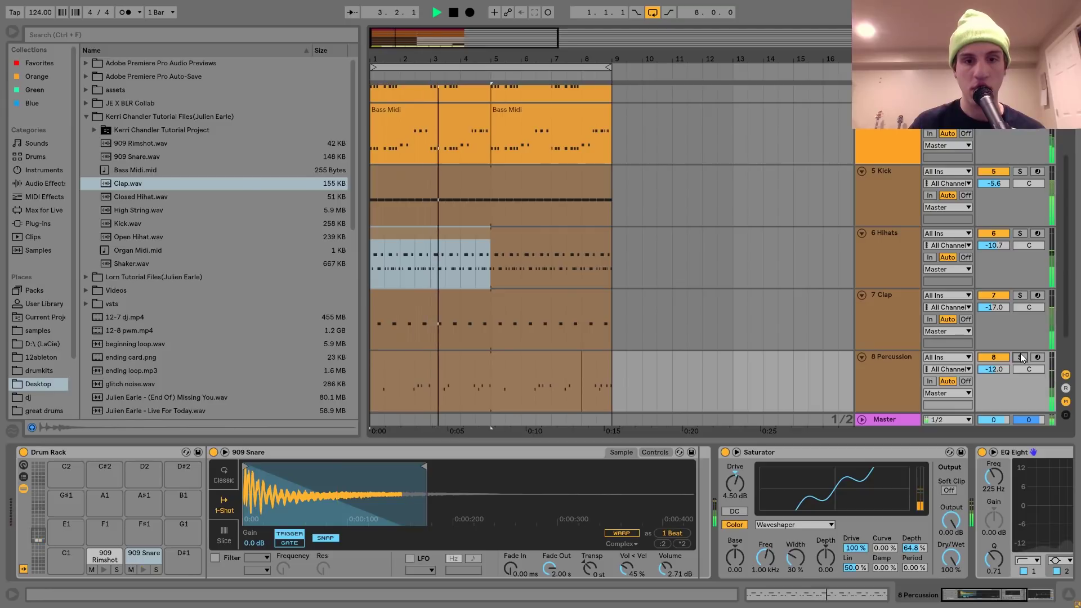
click(1021, 358)
key(space)
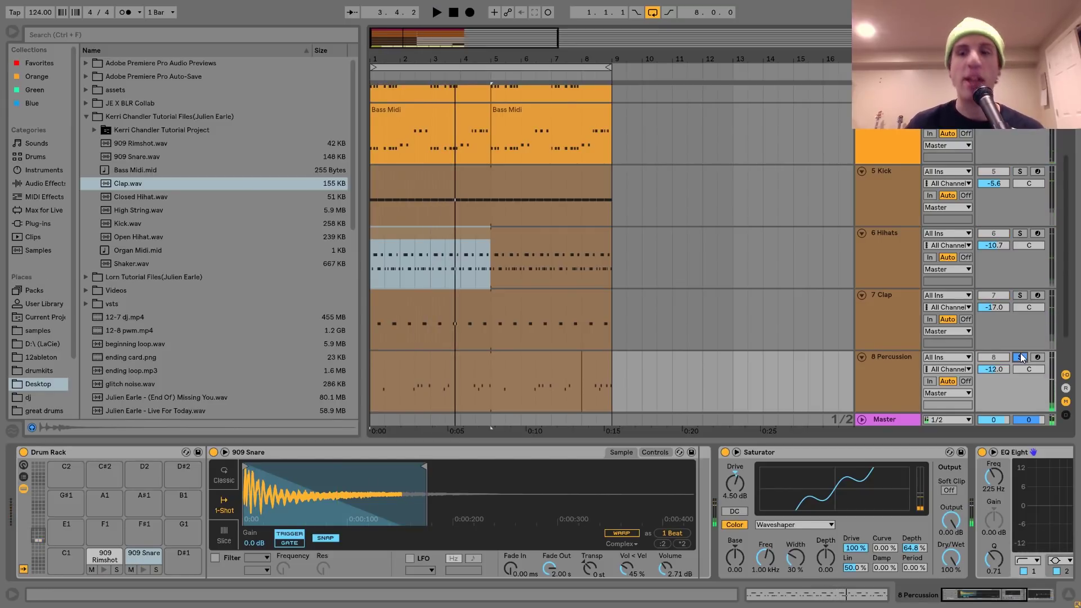
Audition the 909 Rimshot and 909 Snare in the Percussion Drum Rack, and examine the track's Saturator and EQ Eight.
click(97, 559)
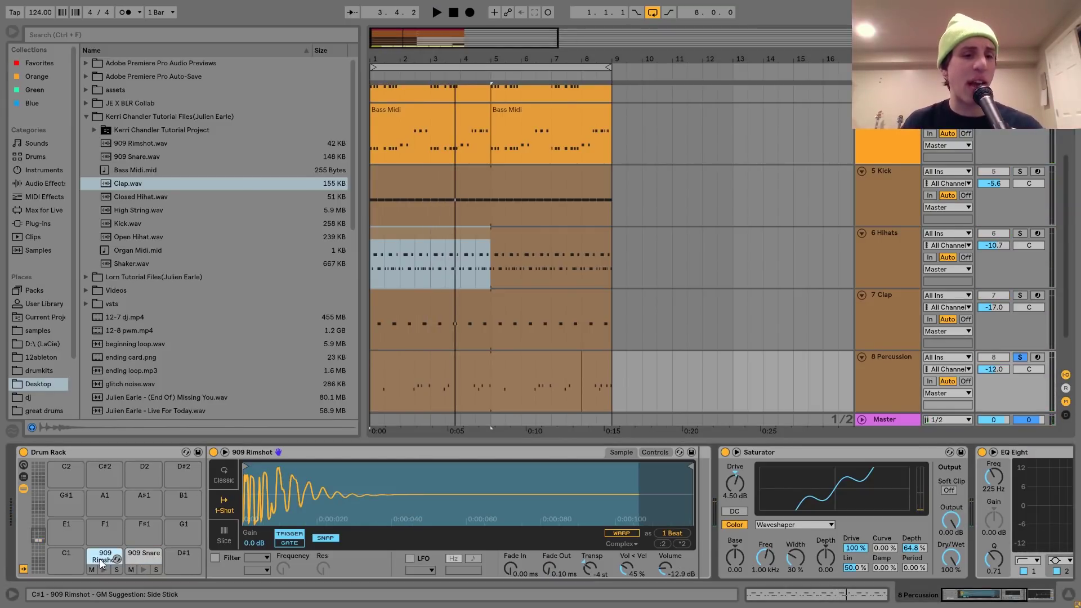
click(104, 570)
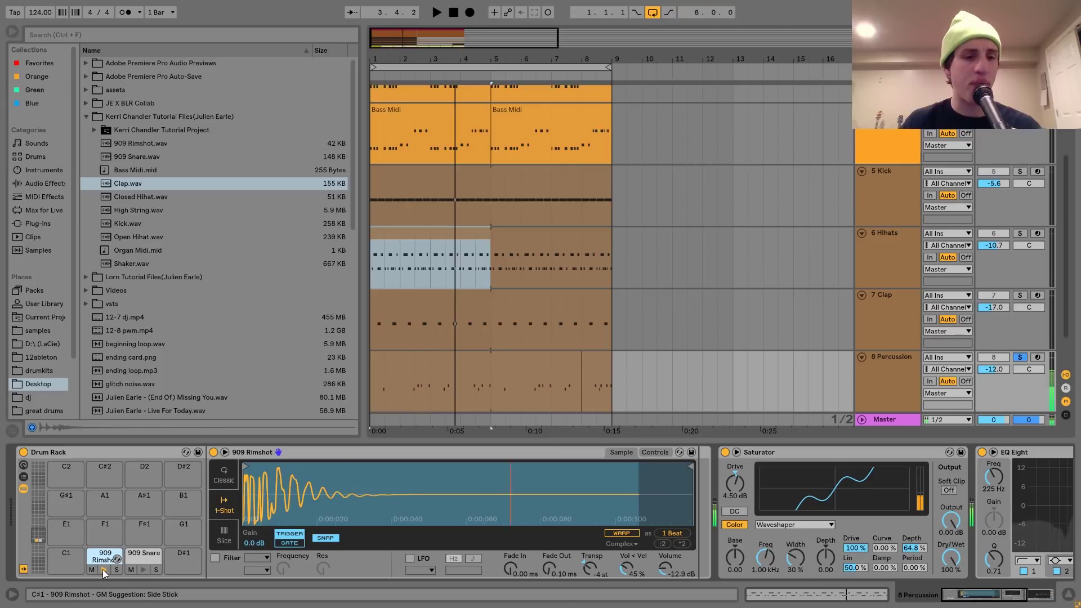
click(144, 572)
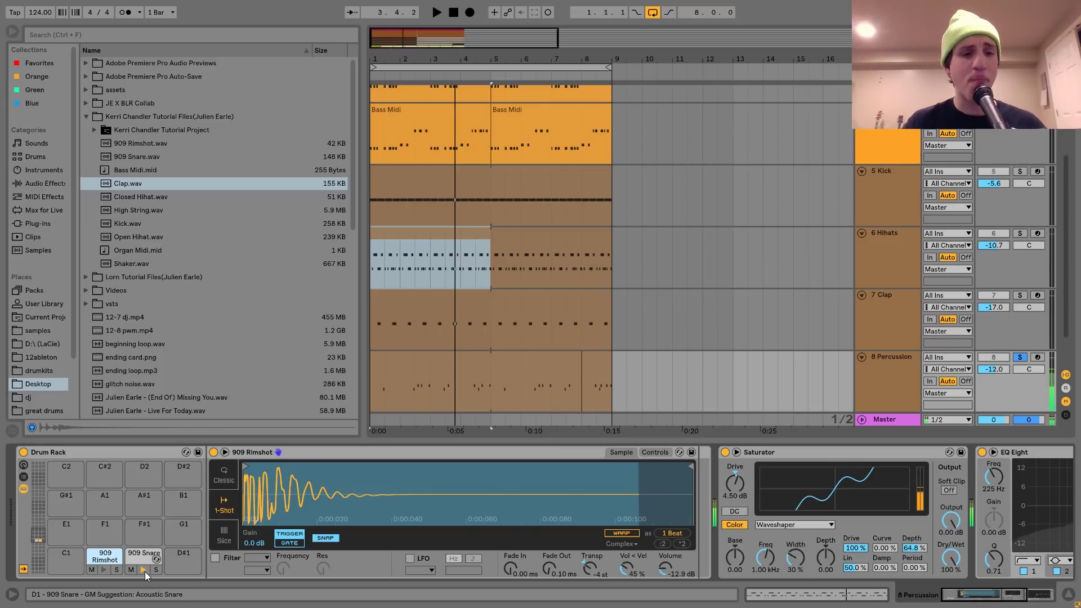
click(141, 559)
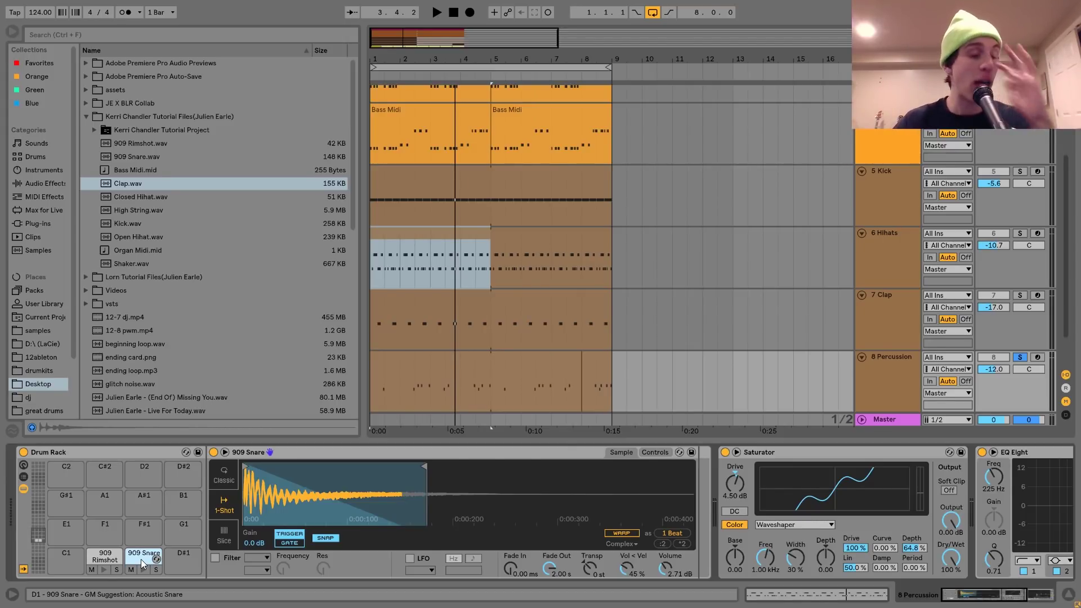
click(103, 569)
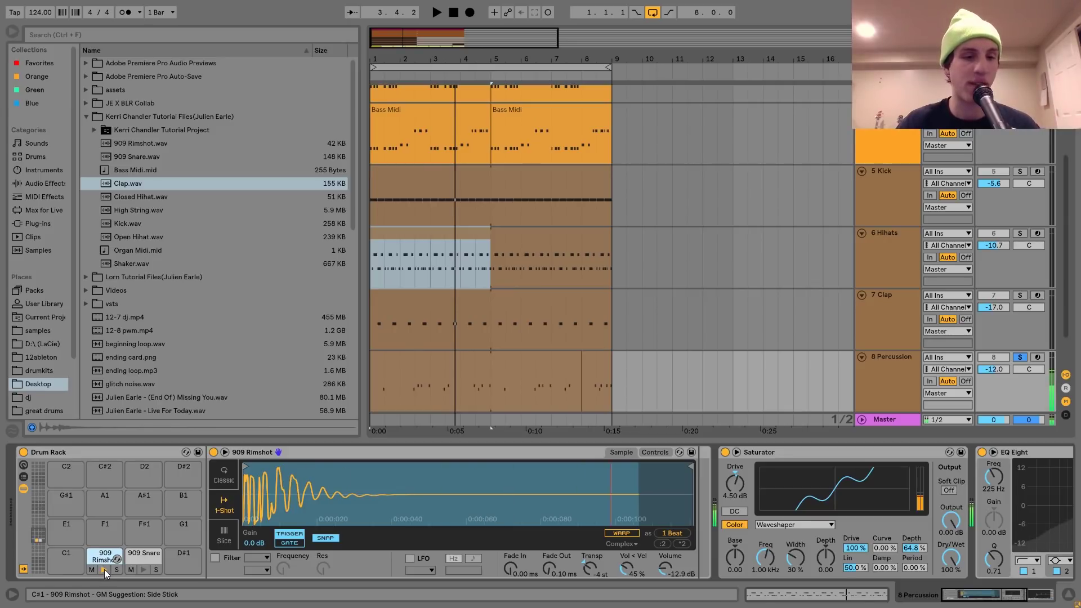
click(144, 554)
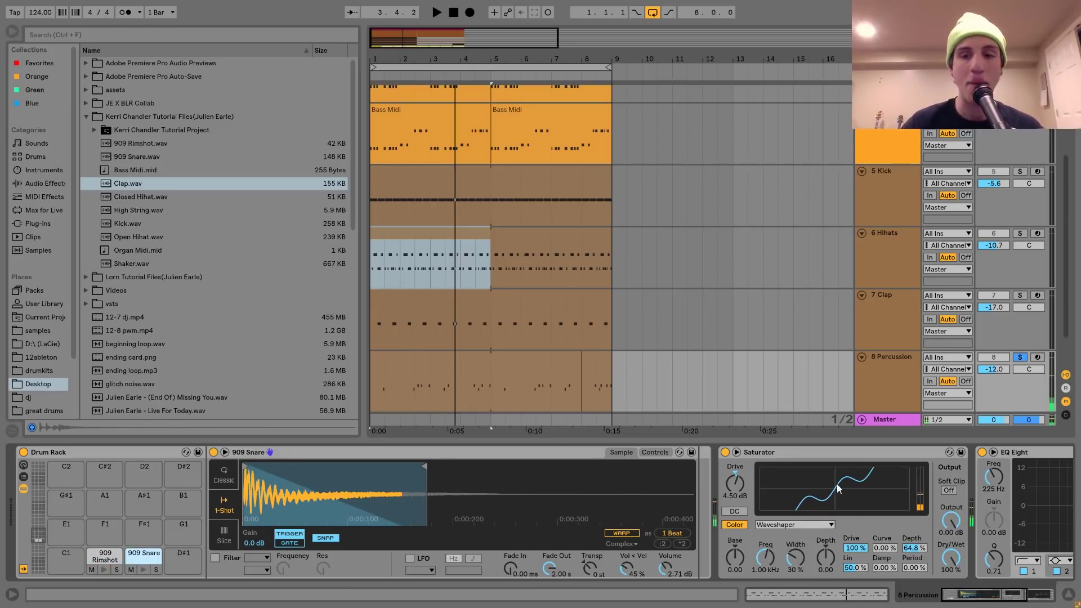
scroll(822, 479, right, 6)
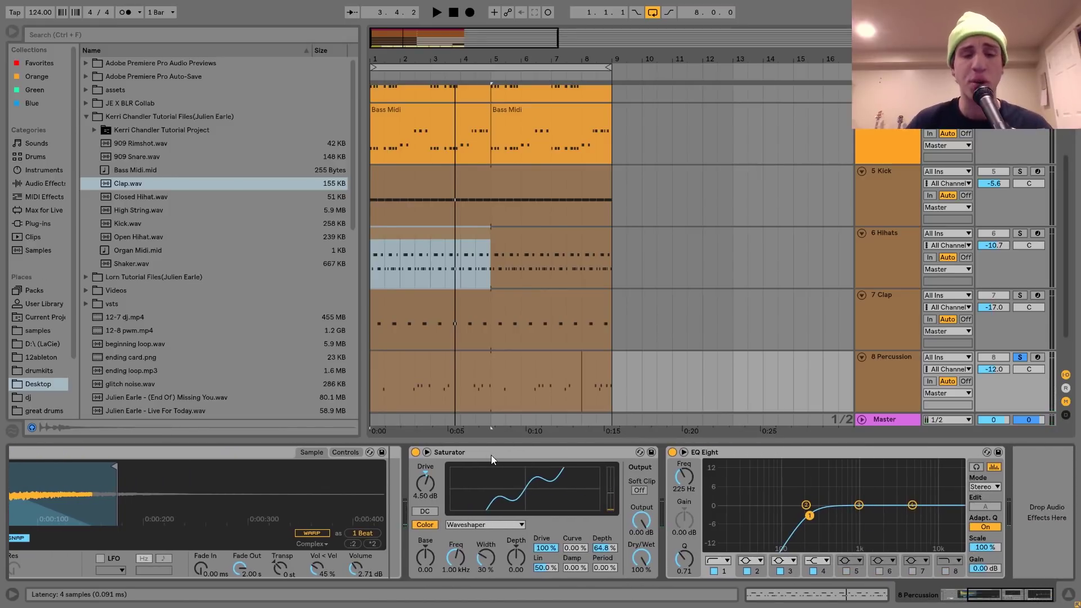
scroll(491, 455, right, 1)
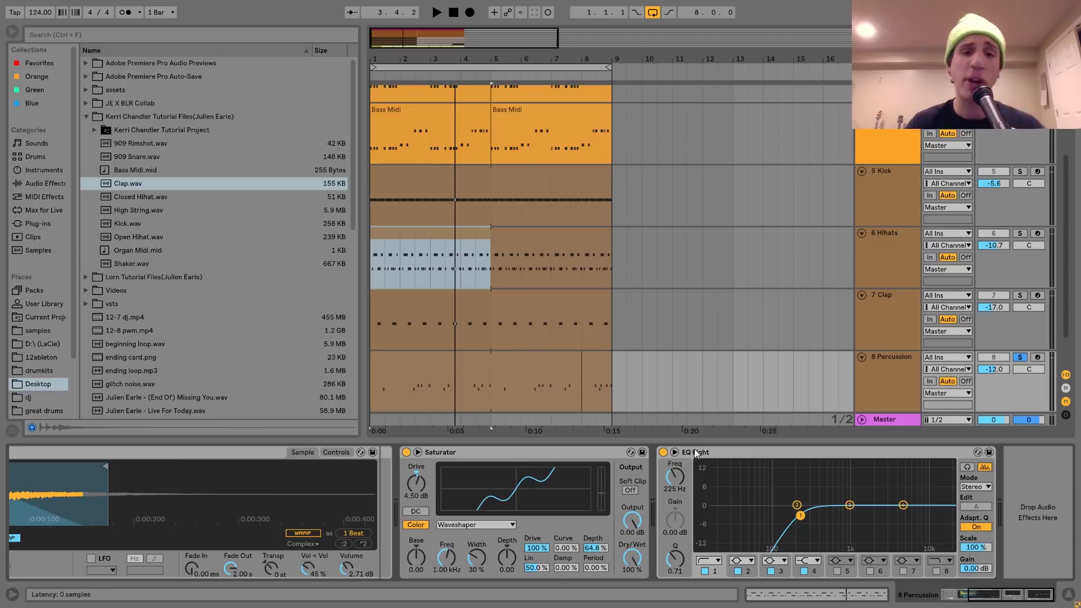
Solo the Kick alongside the Percussion track, clear the solos, and play the percussion clip within the full mix.
click(429, 366)
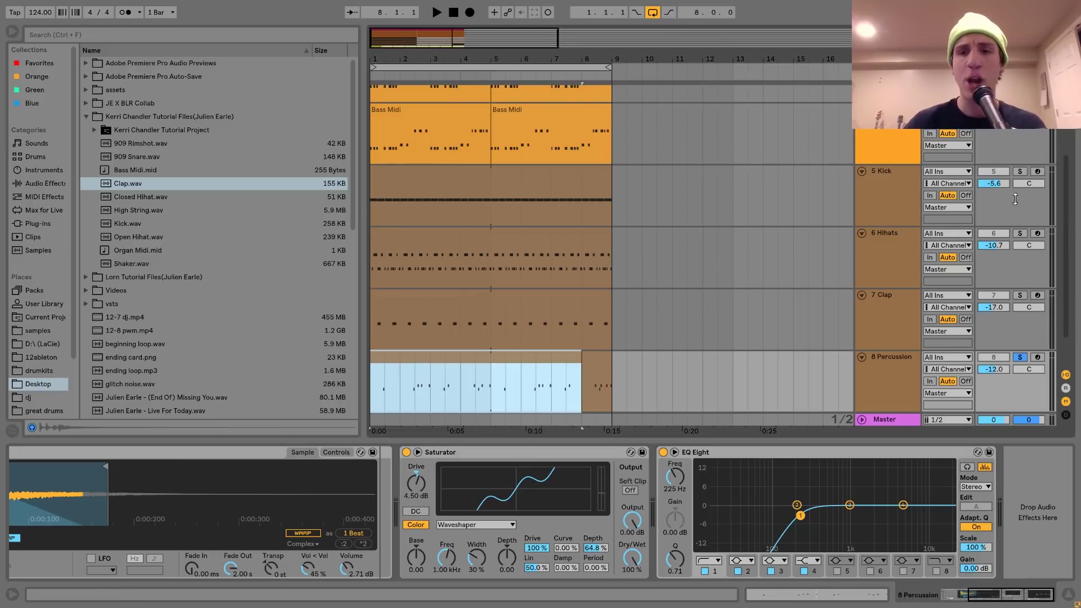
click(1019, 171)
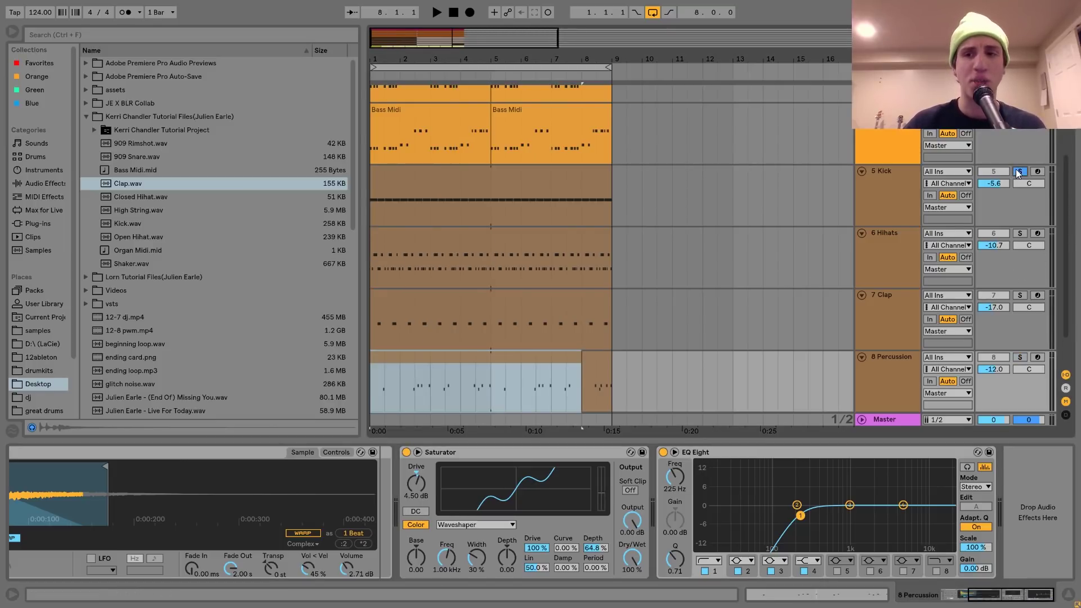
click(1020, 347)
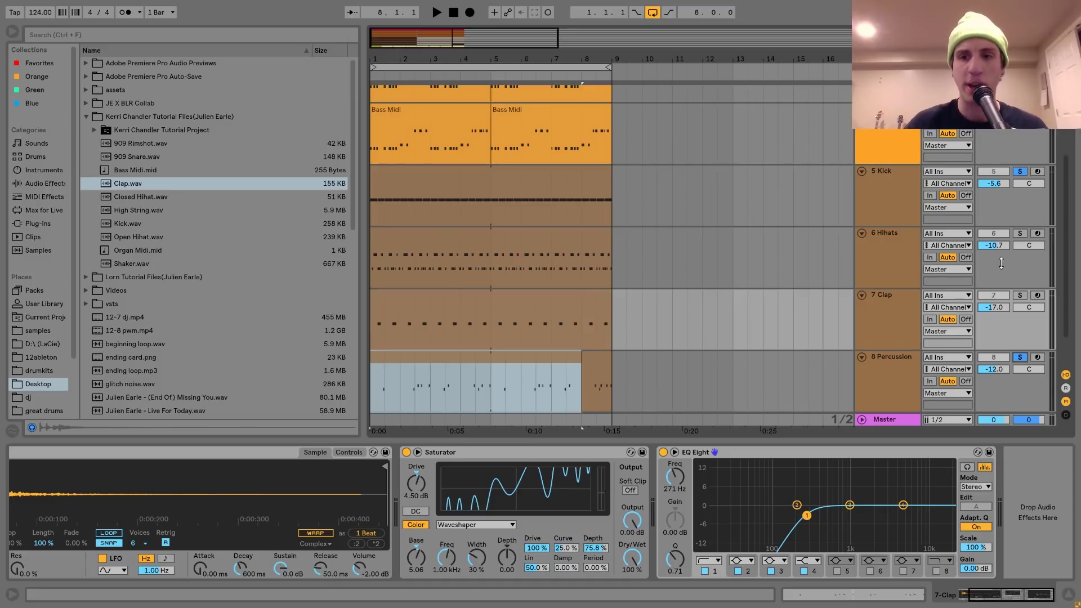
scroll(1021, 372, up, 1)
click(1020, 372)
key(space)
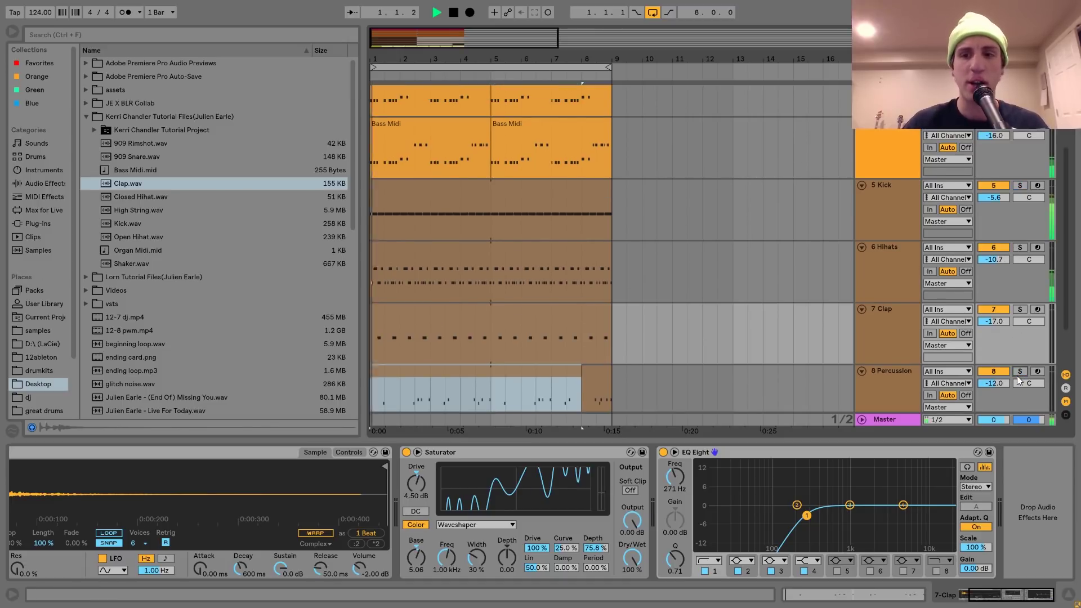
Fold the Clap track and play the full loop from the Percussion track's final one-bar clip.
click(861, 309)
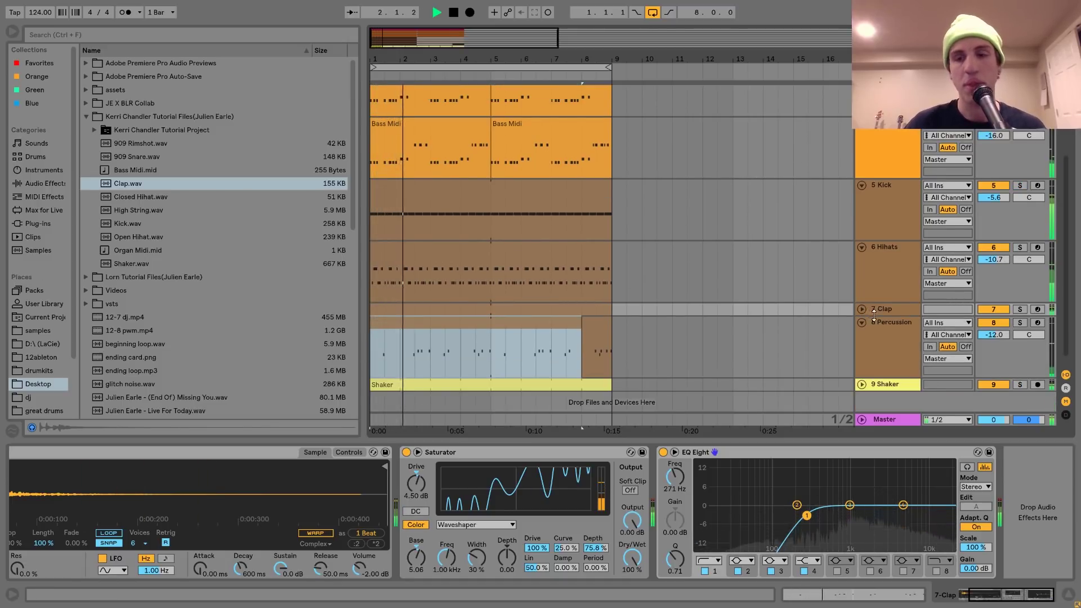
click(877, 322)
key(space)
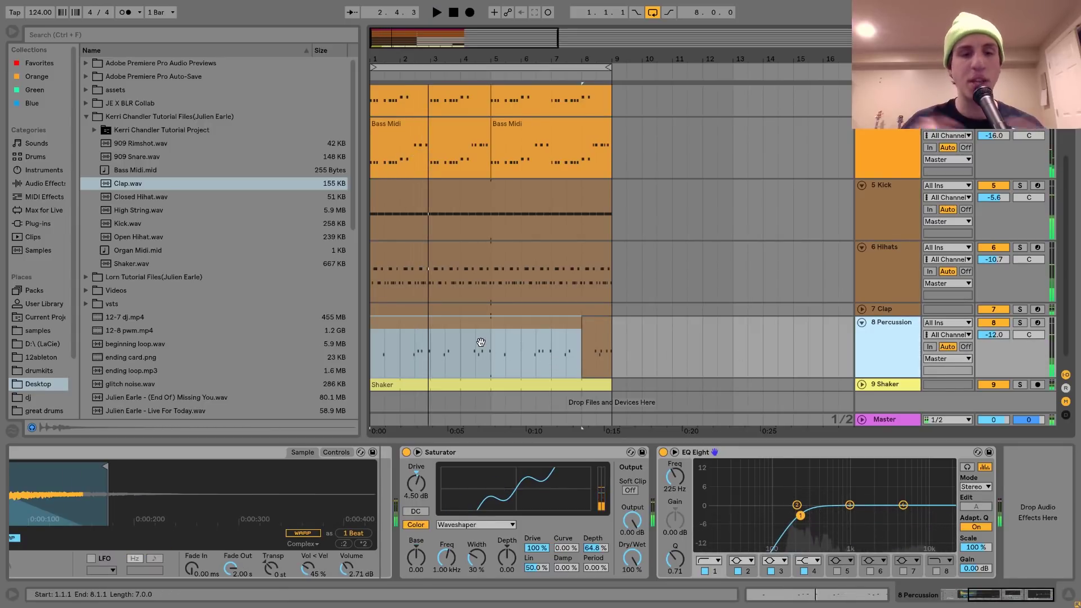
click(599, 325)
key(space)
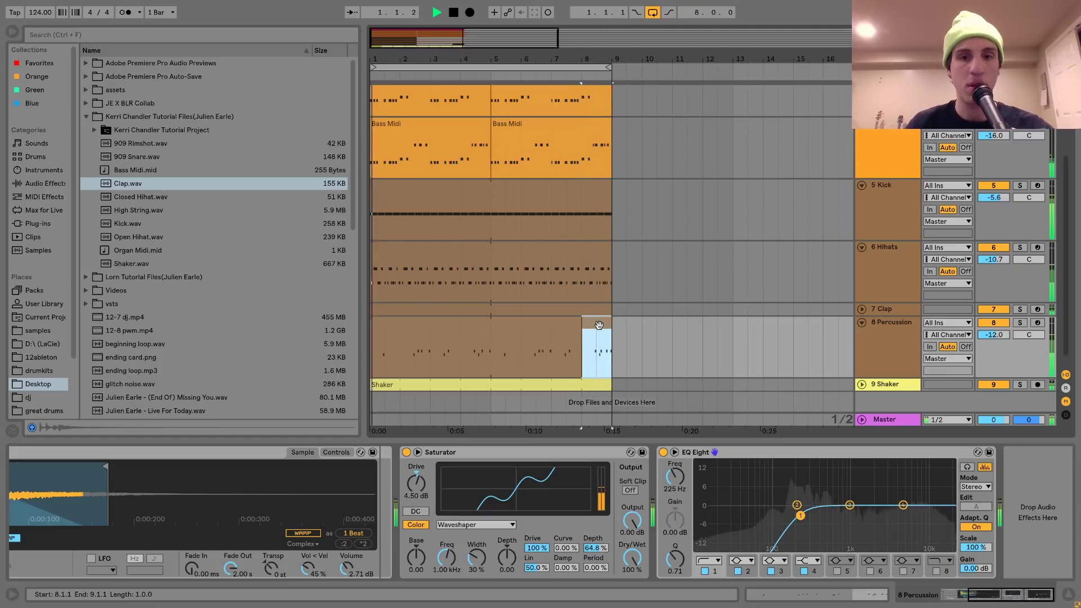
key(space)
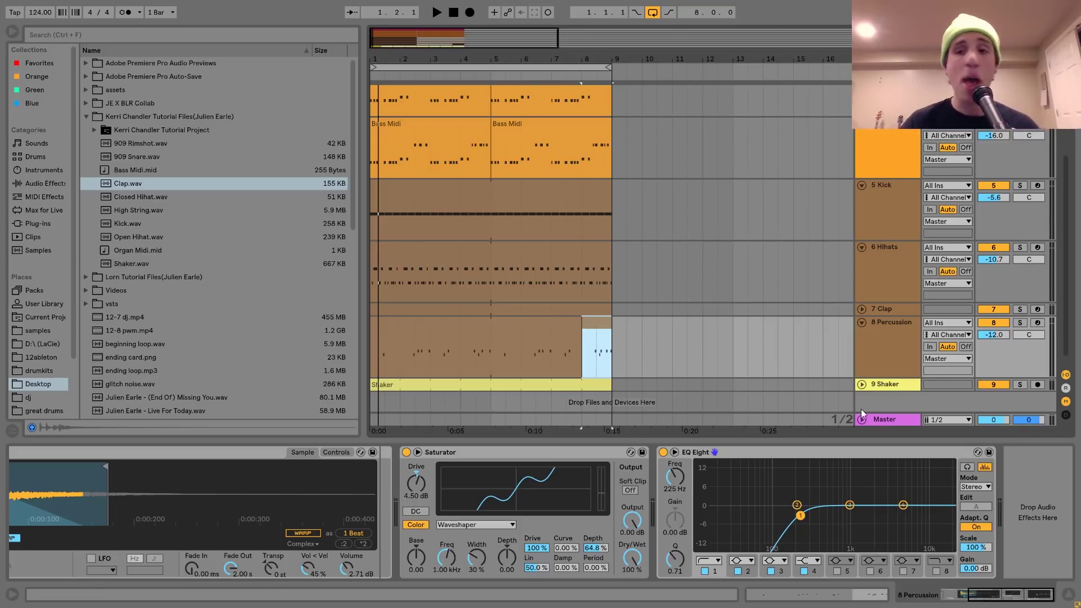
Unfold the Shaker track, solo it, and play its audio clip from the start of the loop.
click(890, 383)
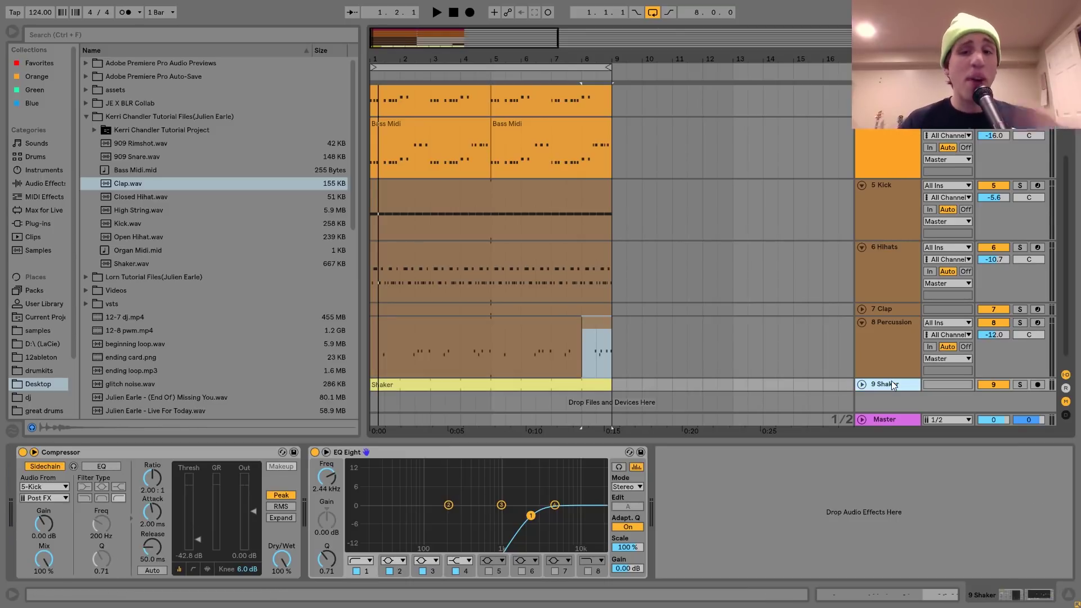
click(862, 384)
click(1019, 357)
key(space)
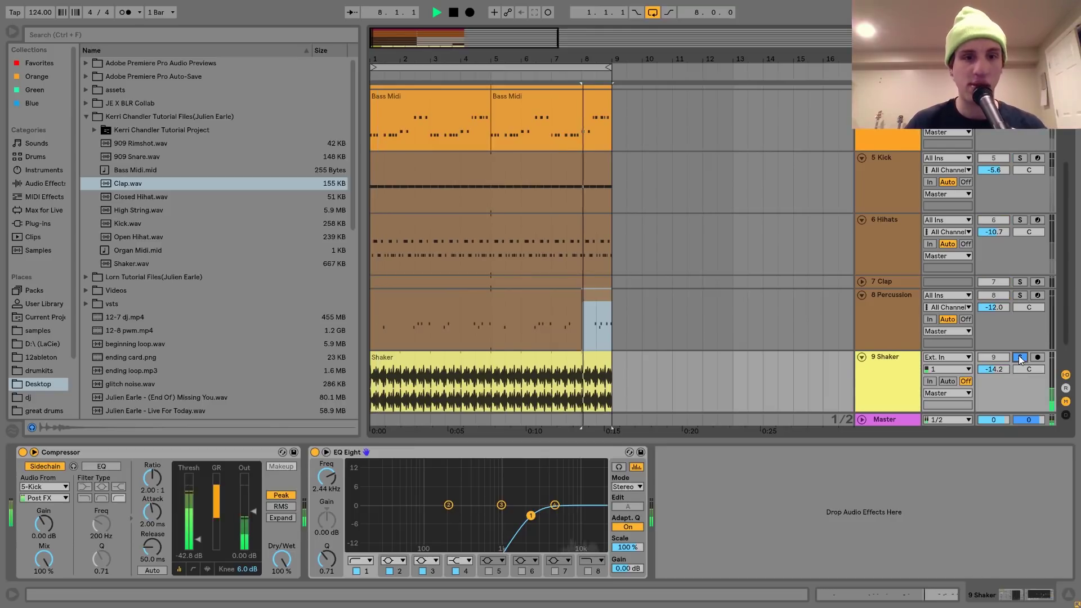
click(574, 361)
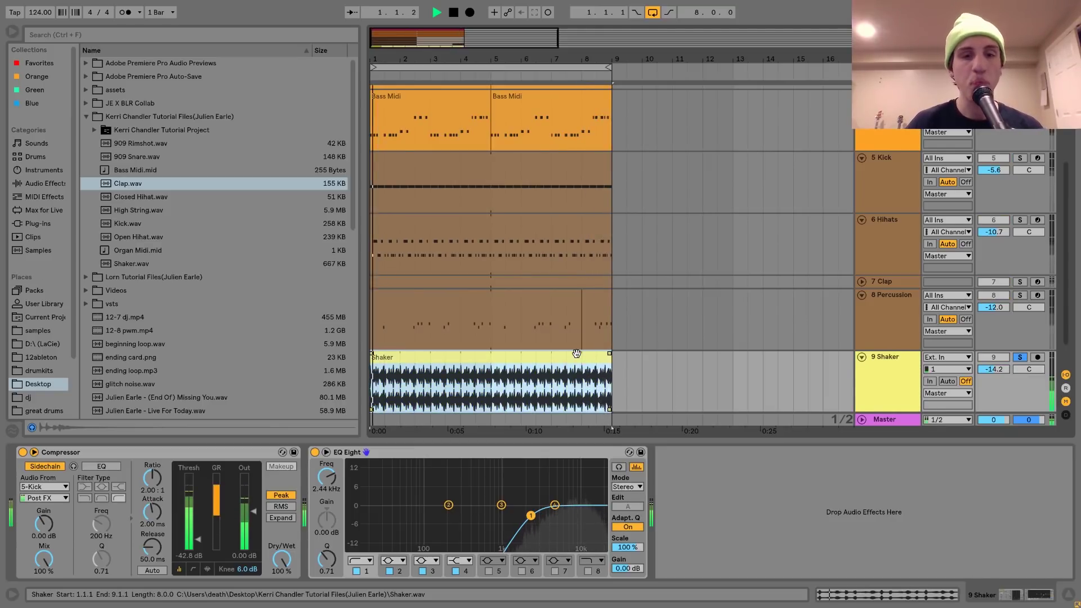
key(space)
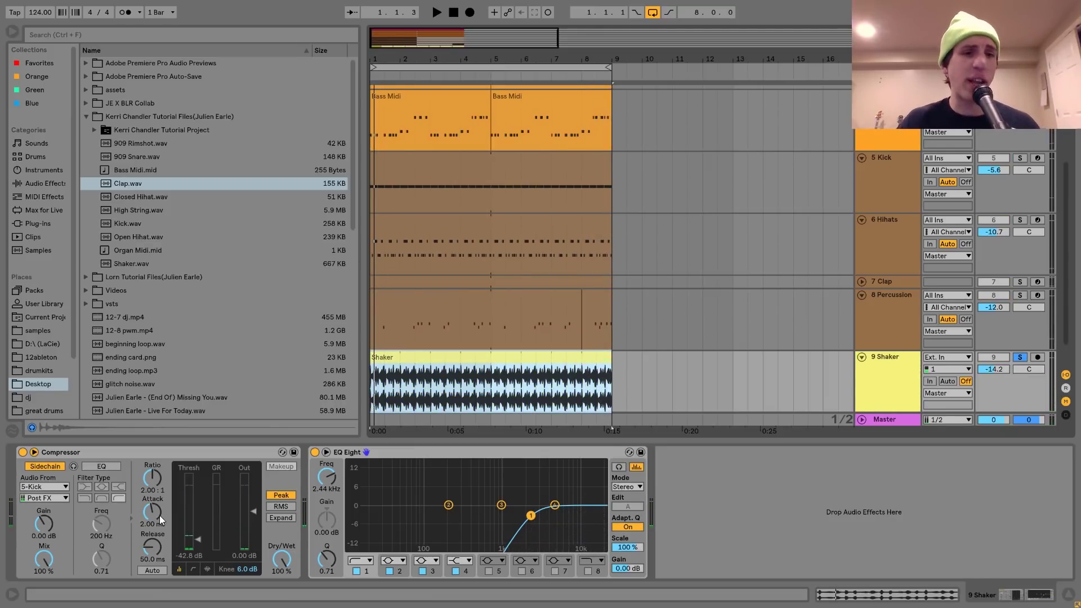
Compare the raw Shaker.wav sample with the processed Shaker track, examining its kick-sidechained Compressor and EQ Eight.
click(130, 265)
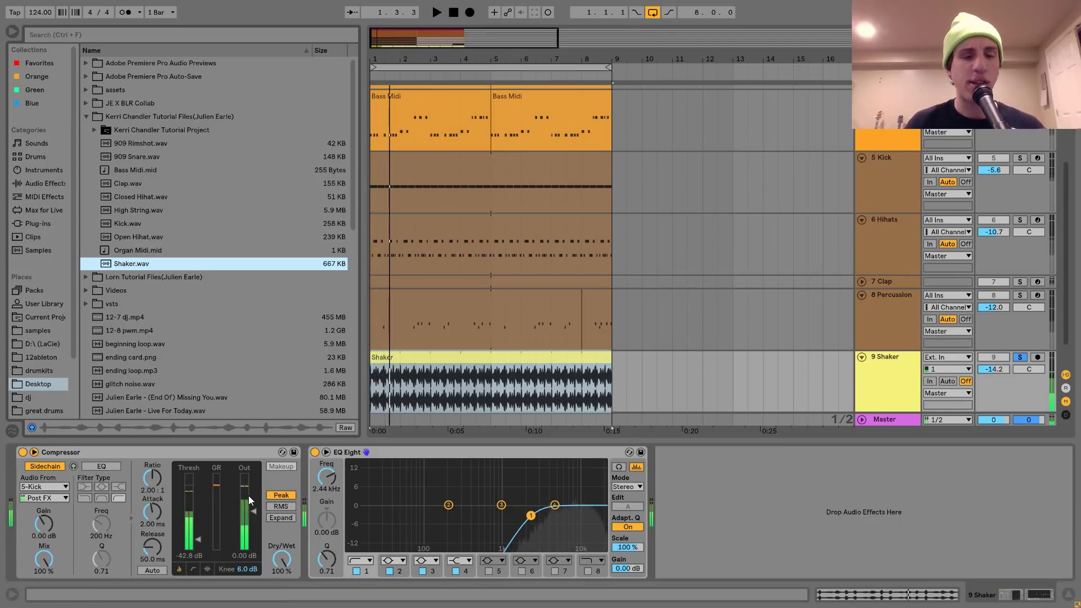
key(space)
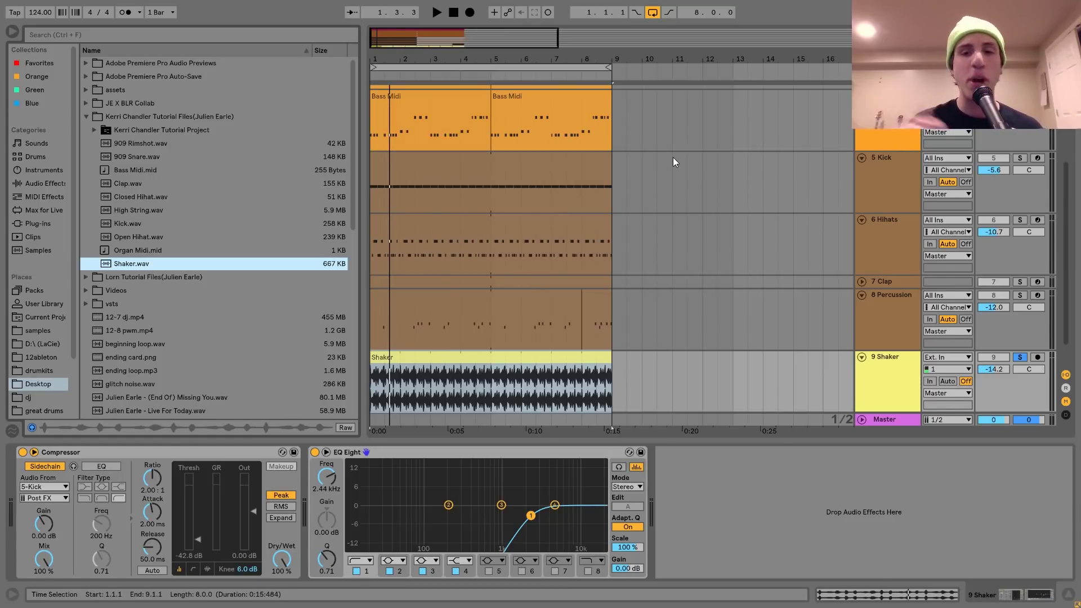
click(492, 360)
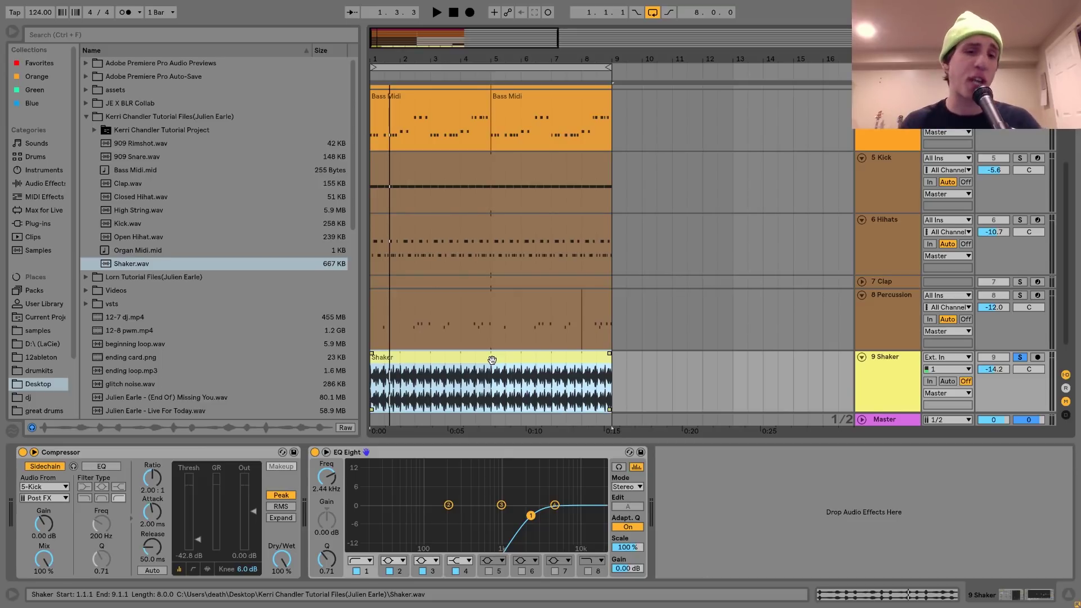
key(space)
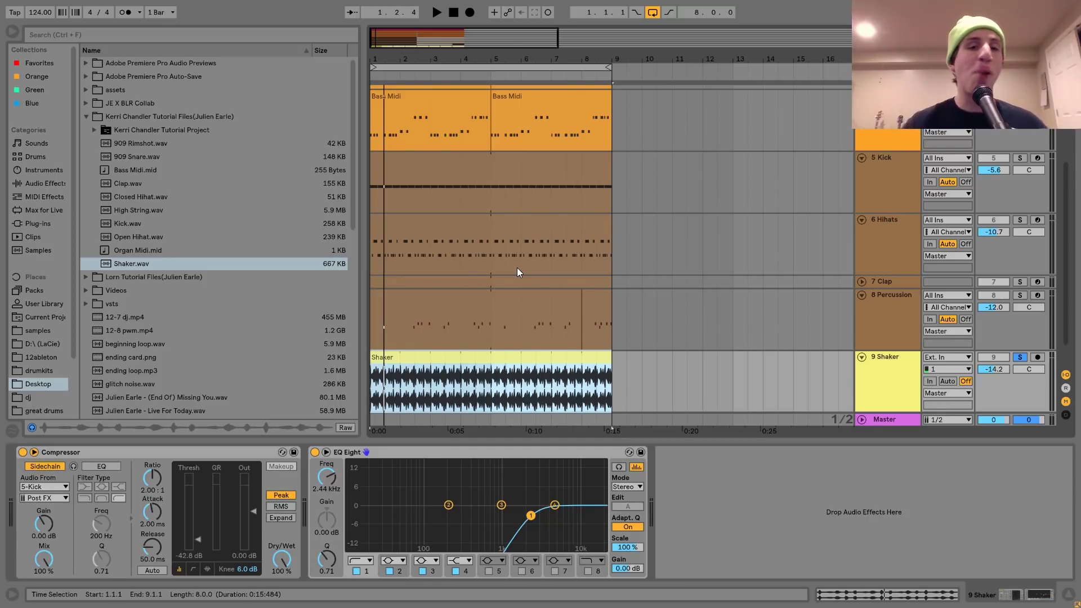
key(space)
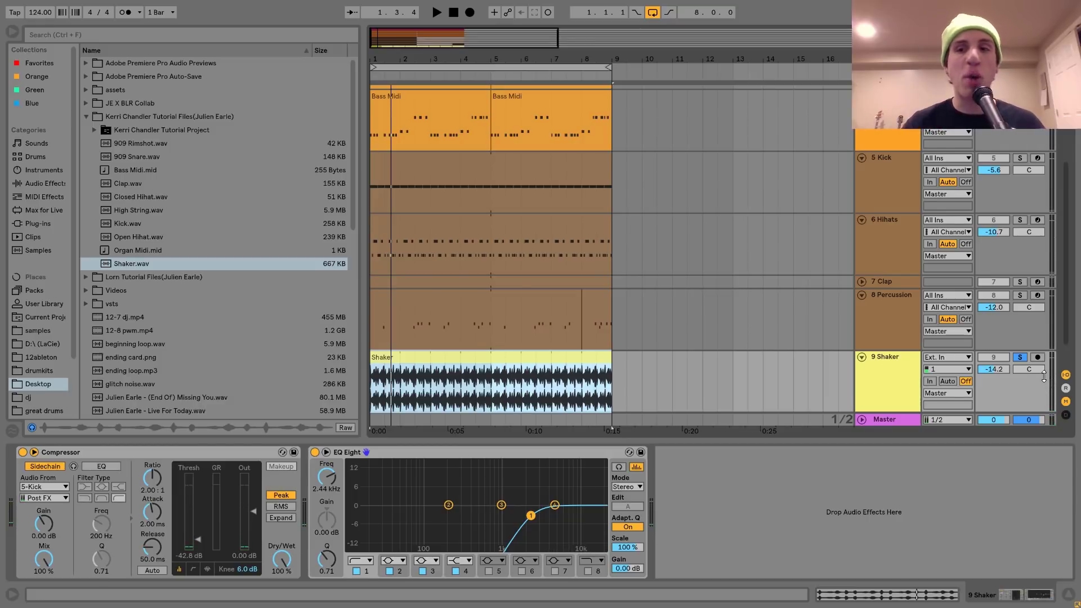
Clear the Shaker track's solo and play the shaker within the full mix.
click(1021, 357)
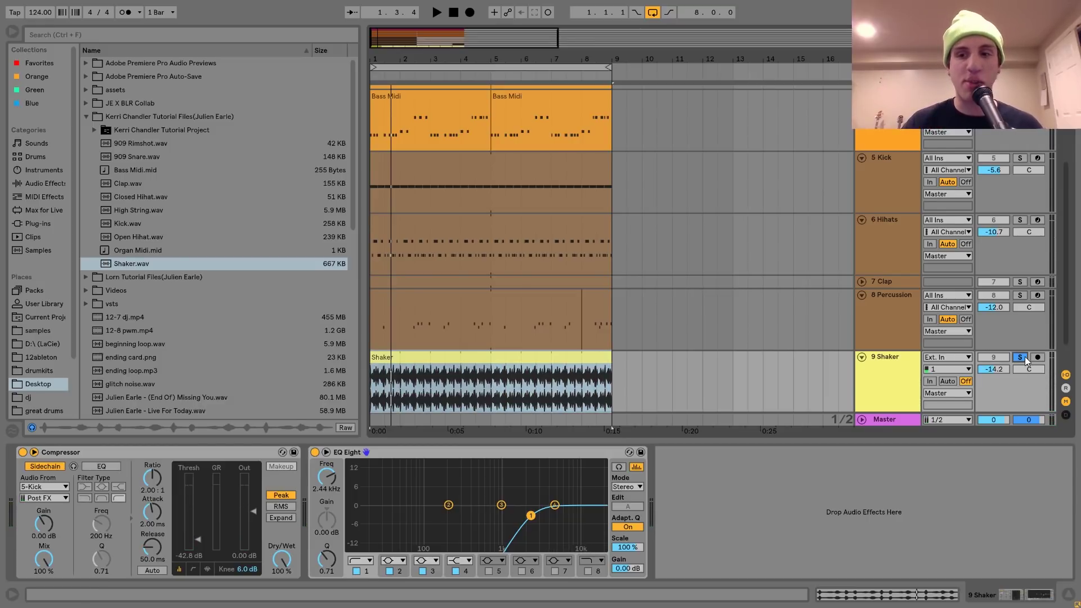
key(space)
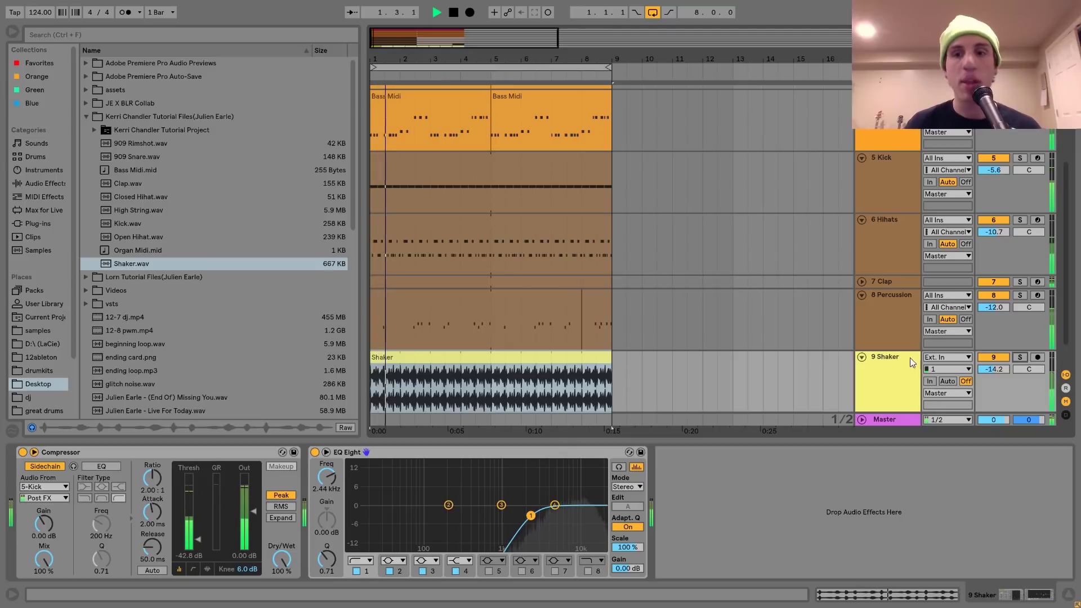
click(903, 370)
key(space)
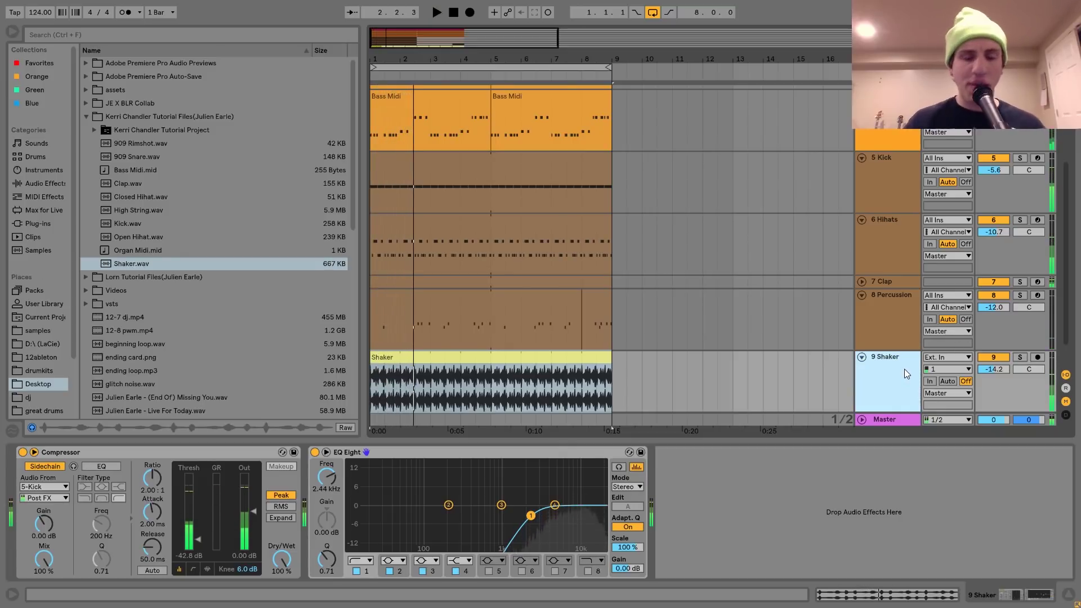
Play the full mix with the Shaker track muted, and again with it unmuted, to compare its contribution.
click(993, 357)
key(space)
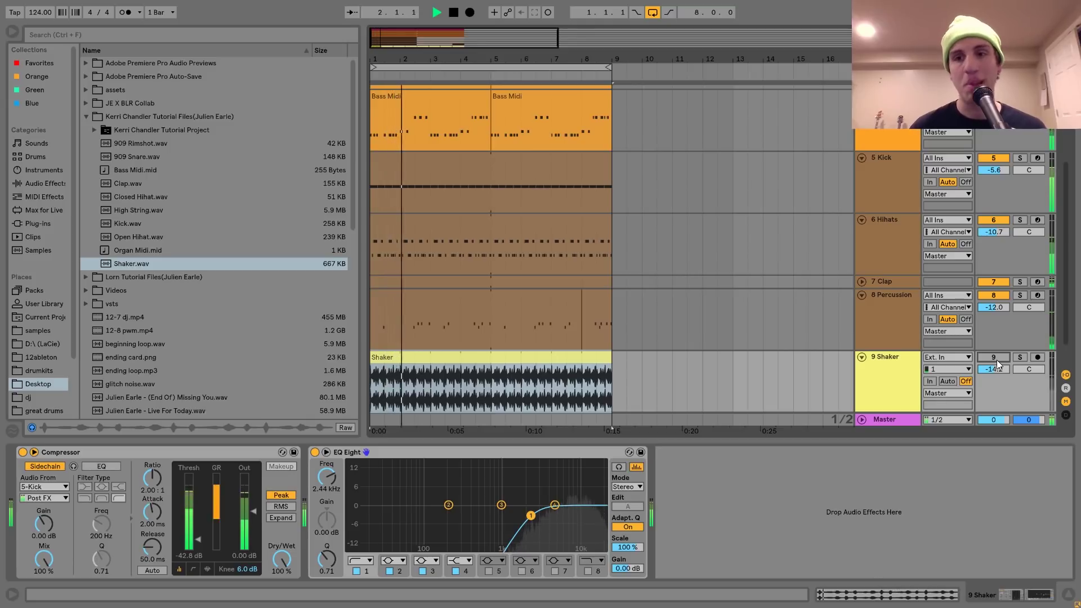
key(space)
click(994, 357)
key(space)
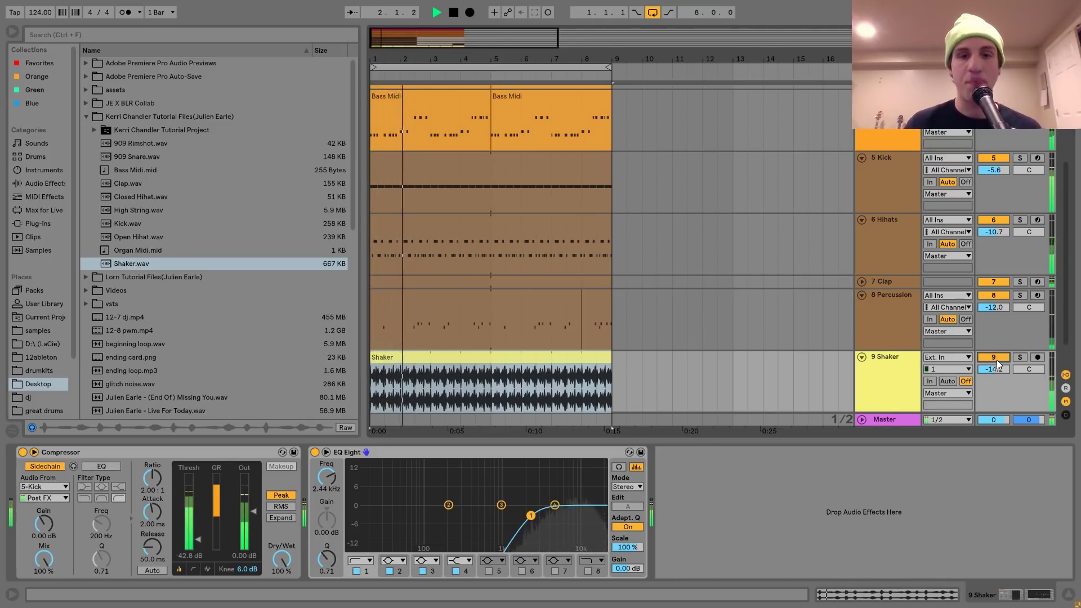
click(911, 377)
key(space)
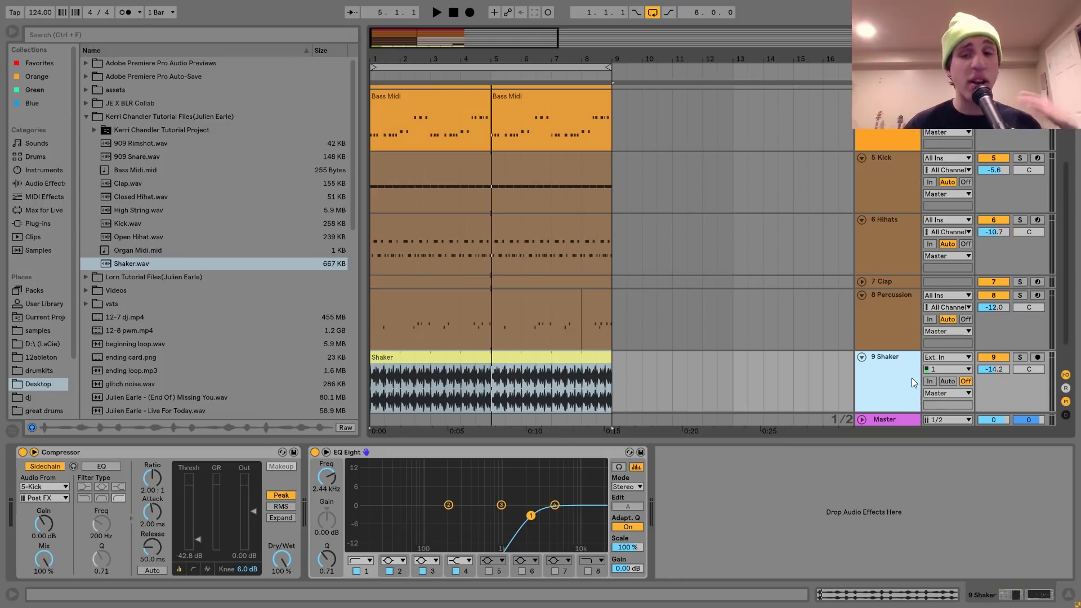
Select all the tracks in the arrangement and fold them together.
key(ctrl+a)
click(861, 358)
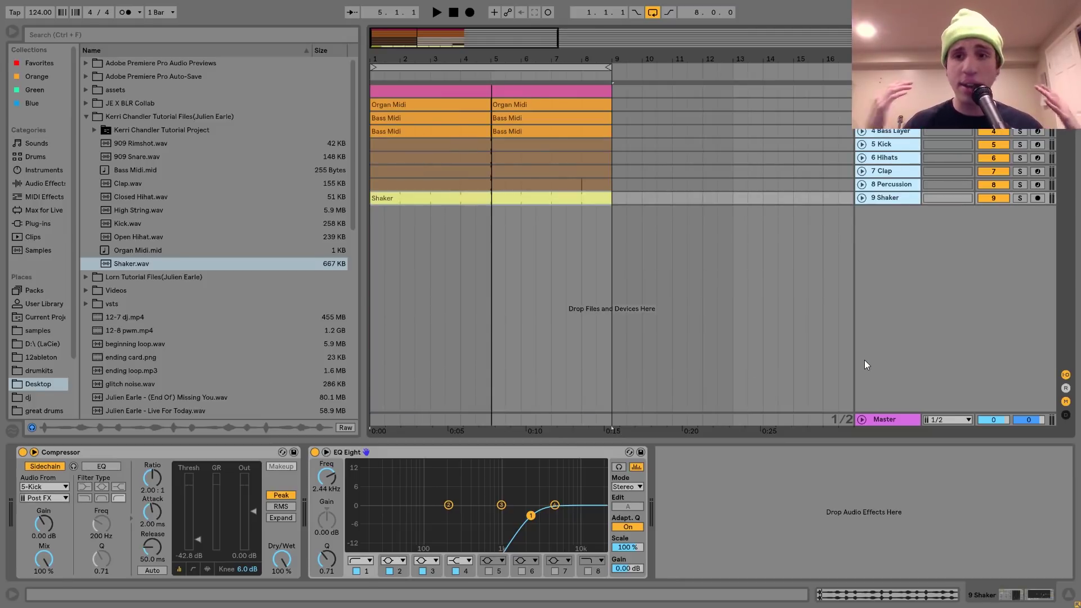